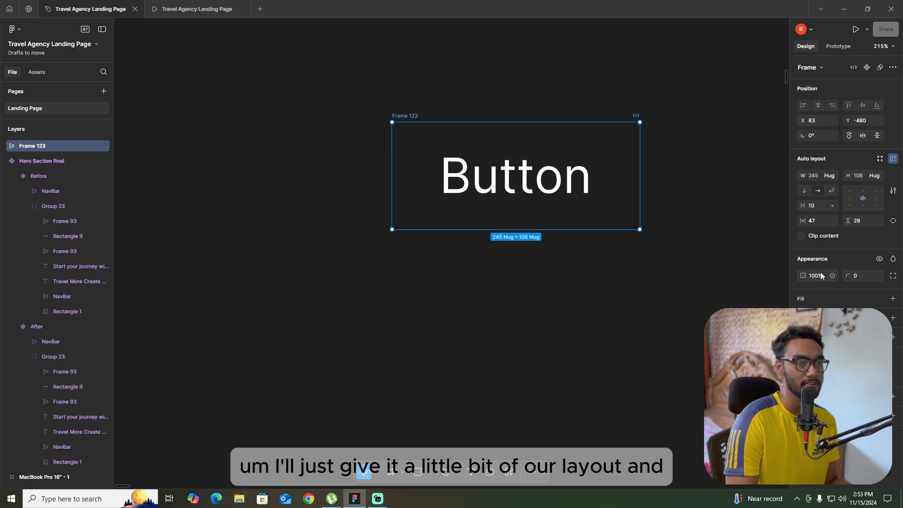
Round the button frame's corners to a radius of 9 and give it a purple fill
{"action": "left_click_drag", "start_coordinate": [846, 280], "coordinate": [27, 268]}
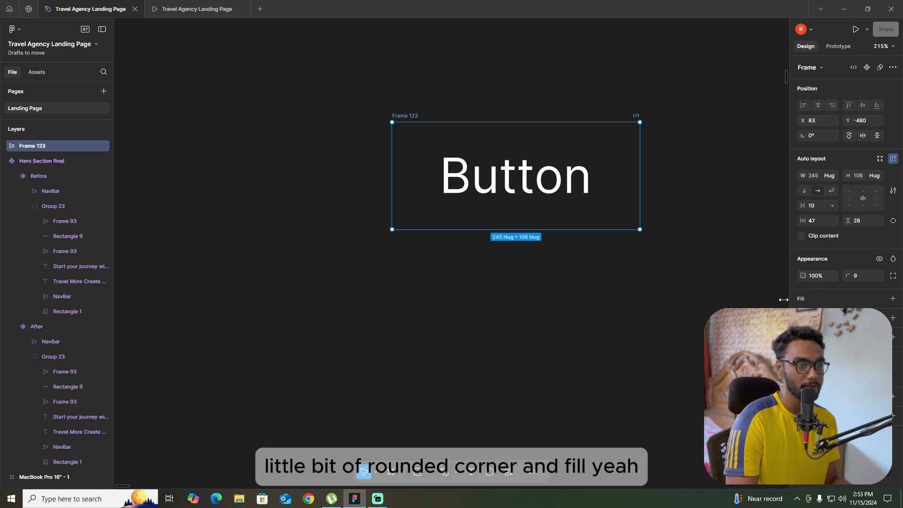
{"action": "left_click", "coordinate": [813, 301]}
{"action": "left_click", "coordinate": [804, 316]}
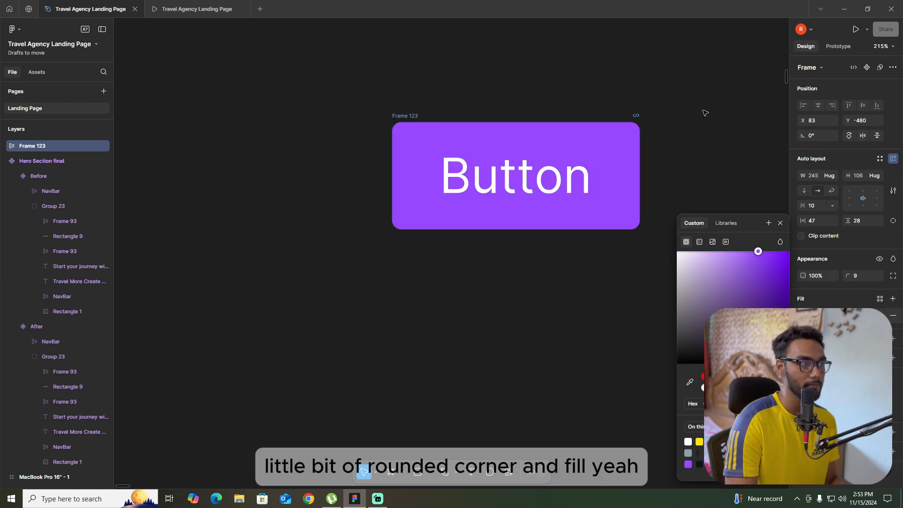
{"action": "left_click", "coordinate": [671, 137]}
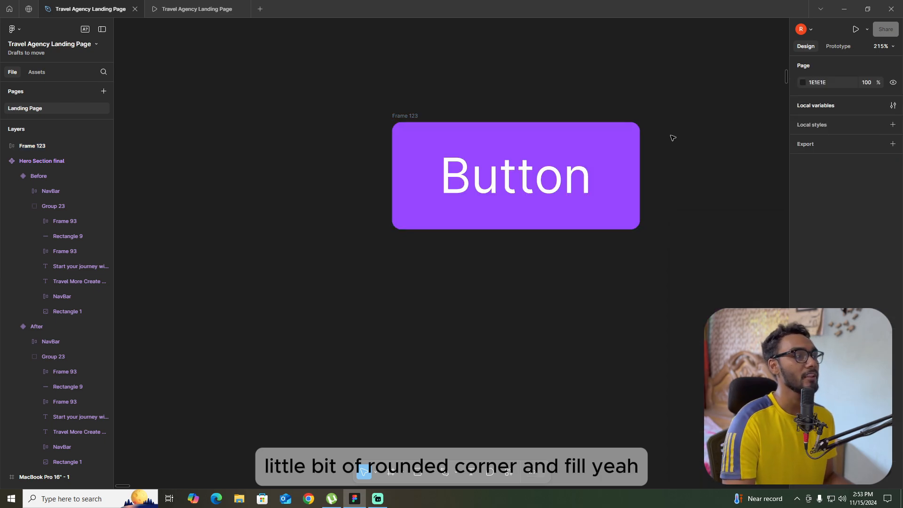
Duplicate the purple button frame and place the copy directly below the original
{"action": "scroll", "coordinate": [540, 138], "scroll_direction": "up", "scroll_amount": 3}
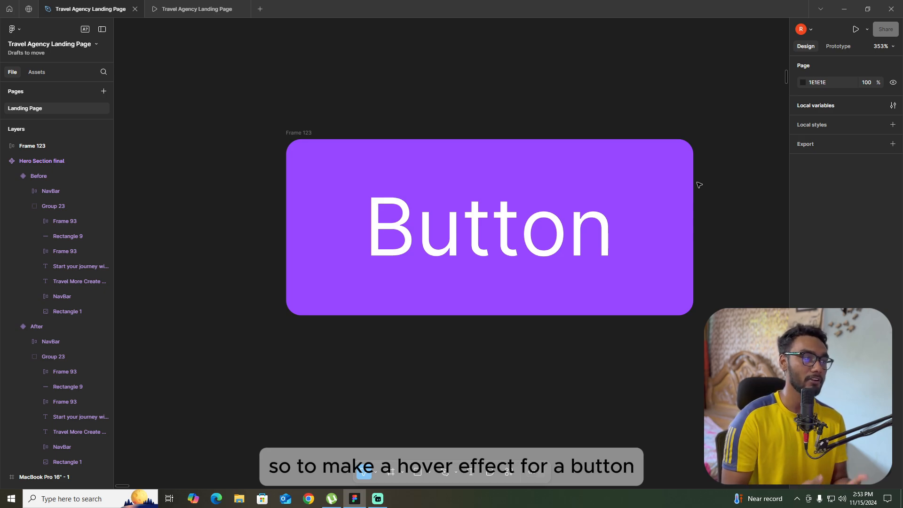
{"action": "scroll", "coordinate": [563, 163], "scroll_direction": "down", "scroll_amount": 3}
{"action": "scroll", "coordinate": [435, 97], "scroll_direction": "up", "scroll_amount": 2}
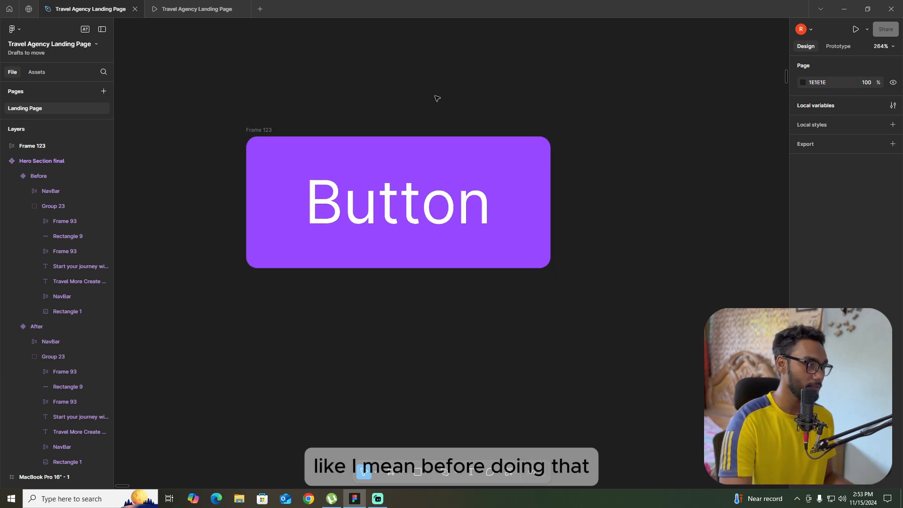
{"action": "left_click", "coordinate": [267, 130]}
{"action": "key", "text": "ctrl+d"}
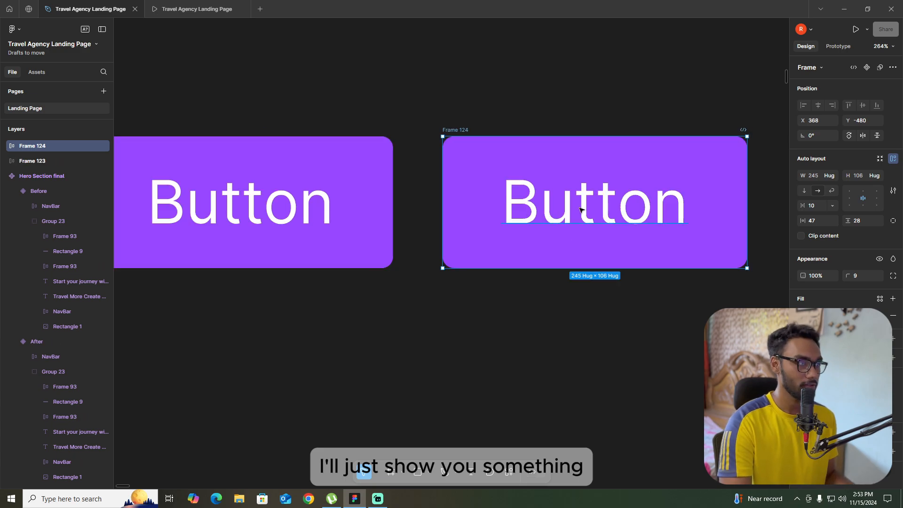
{"action": "left_click_drag", "start_coordinate": [679, 172], "coordinate": [352, 339]}
Change the lower button copy's fill to a lighter shade of purple
{"action": "left_click", "coordinate": [803, 315]}
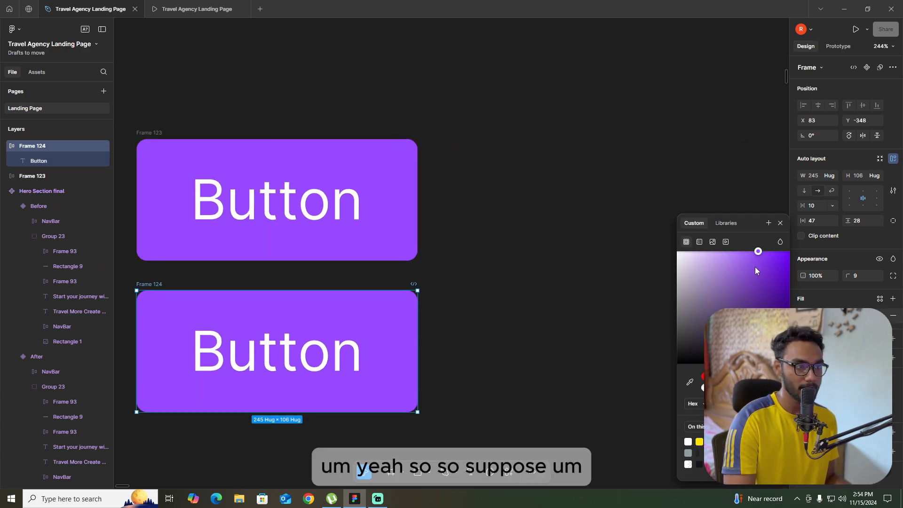
{"action": "mouse_move", "coordinate": [758, 252]}
{"action": "left_mouse_down"}
{"action": "mouse_move", "coordinate": [716, 252]}
{"action": "mouse_move", "coordinate": [742, 250]}
{"action": "left_mouse_up"}
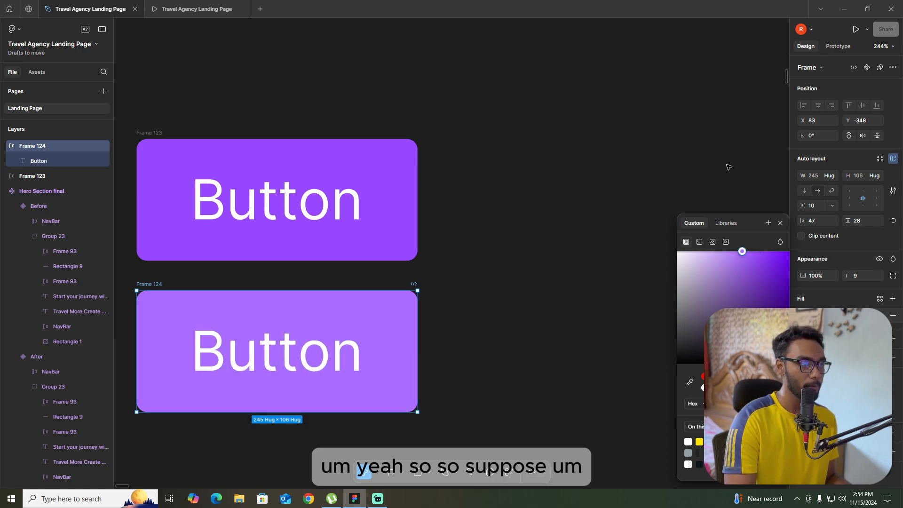
{"action": "left_click", "coordinate": [727, 166]}
{"action": "scroll", "coordinate": [678, 208], "scroll_direction": "down", "scroll_amount": 3}
{"action": "scroll", "coordinate": [415, 267], "scroll_direction": "up", "scroll_amount": 5}
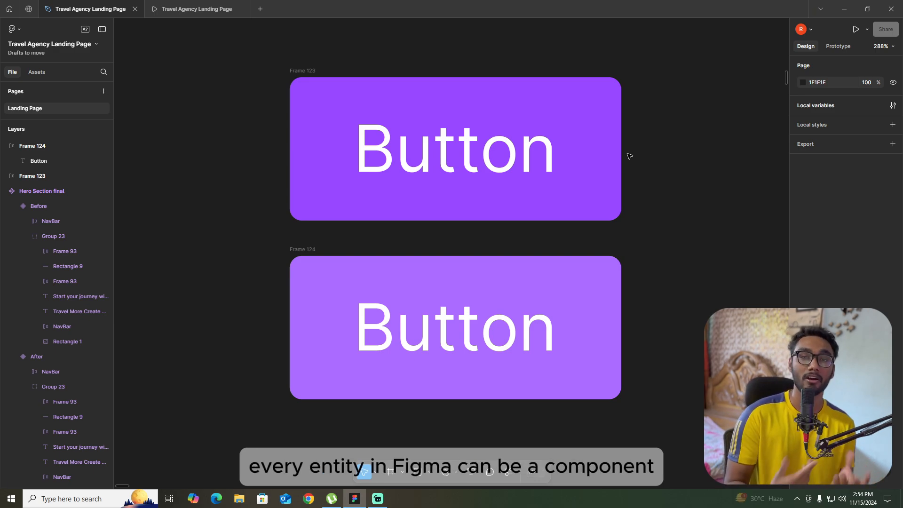
{"action": "double_click", "coordinate": [476, 150]}
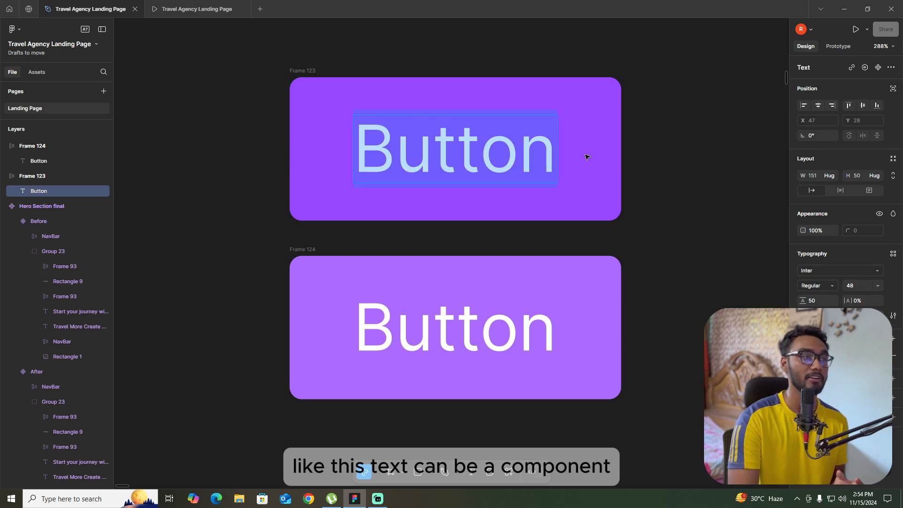
{"action": "key", "text": "Escape"}
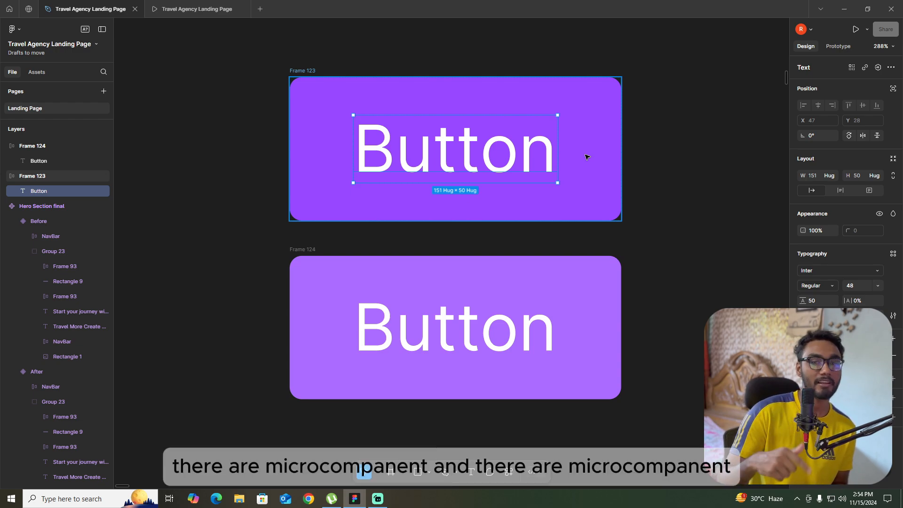
{"action": "left_click", "coordinate": [689, 140]}
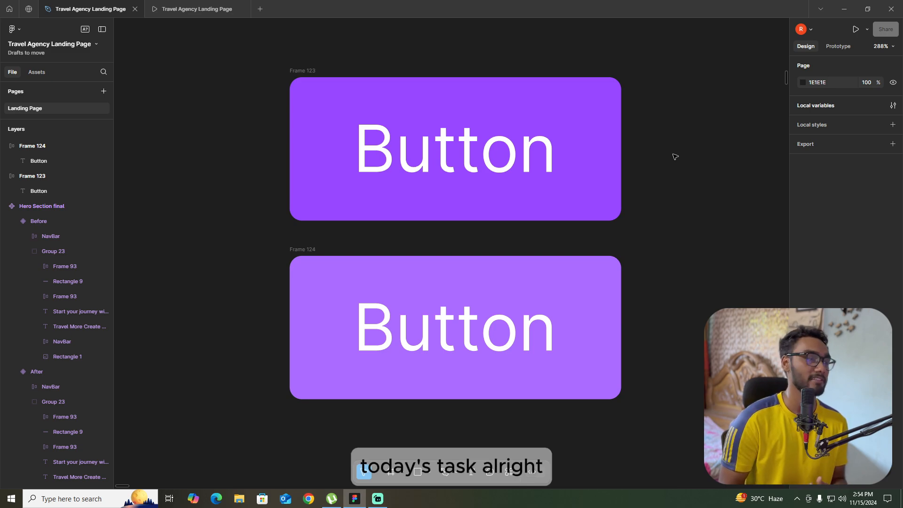
{"action": "left_click", "coordinate": [489, 132]}
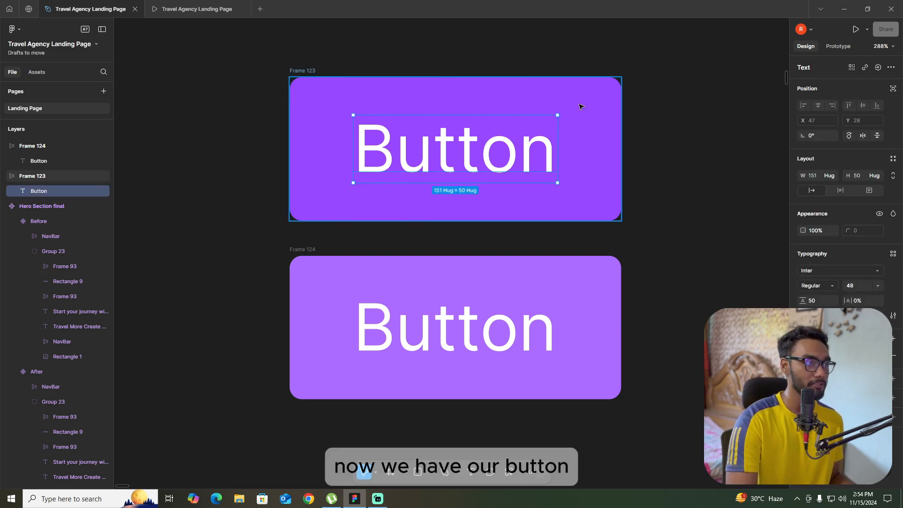
{"action": "left_click", "coordinate": [572, 107]}
{"action": "left_click", "coordinate": [559, 317]}
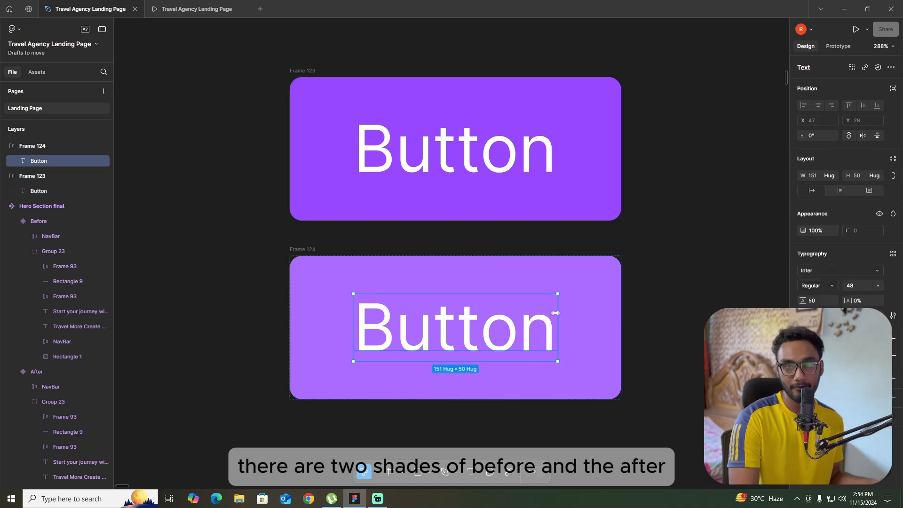
{"action": "left_click", "coordinate": [567, 189]}
{"action": "left_click", "coordinate": [566, 312]}
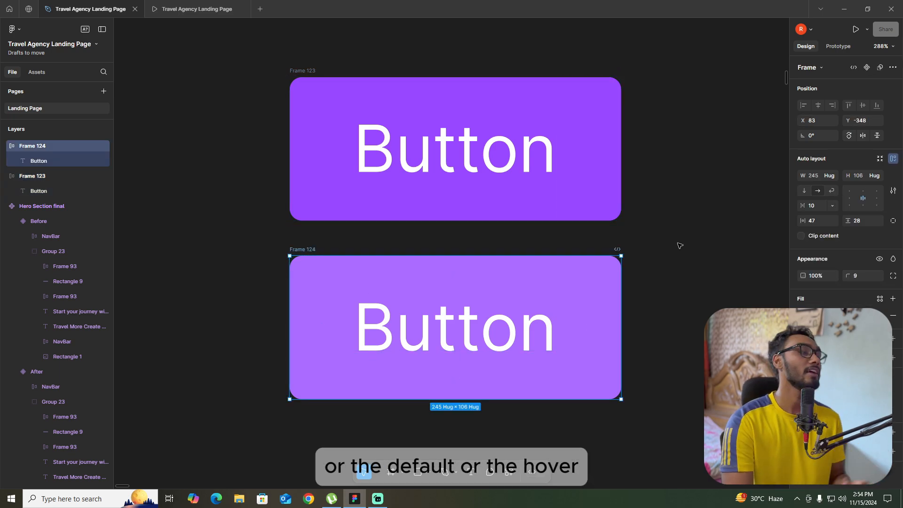
{"action": "left_click", "coordinate": [680, 244]}
Delete the lighter button copy below the original
{"action": "left_click", "coordinate": [372, 301]}
{"action": "left_click", "coordinate": [462, 280]}
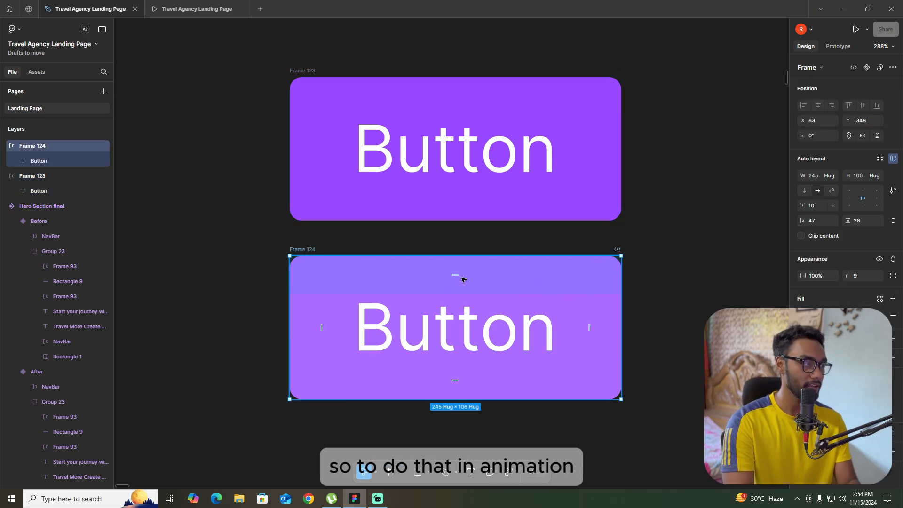
{"action": "key", "text": "Delete"}
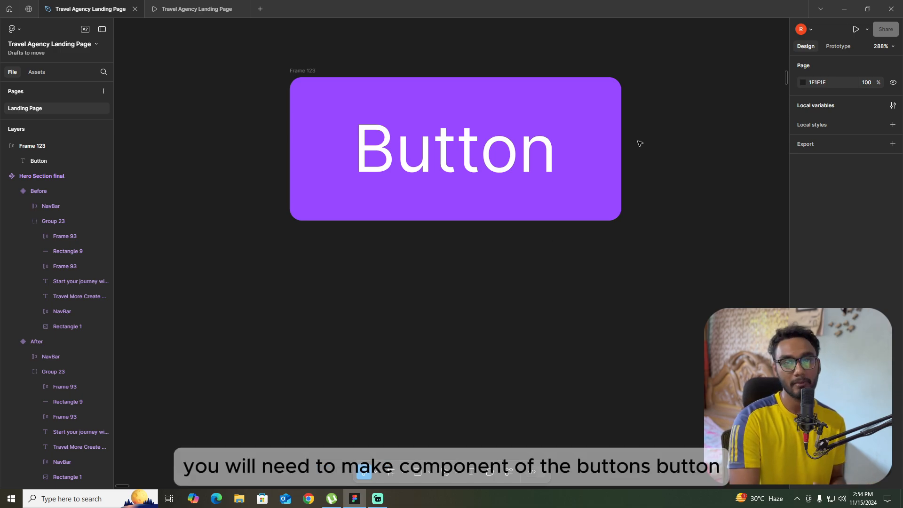
Turn the remaining button frame into a component and rename it Button
{"action": "left_click", "coordinate": [306, 71]}
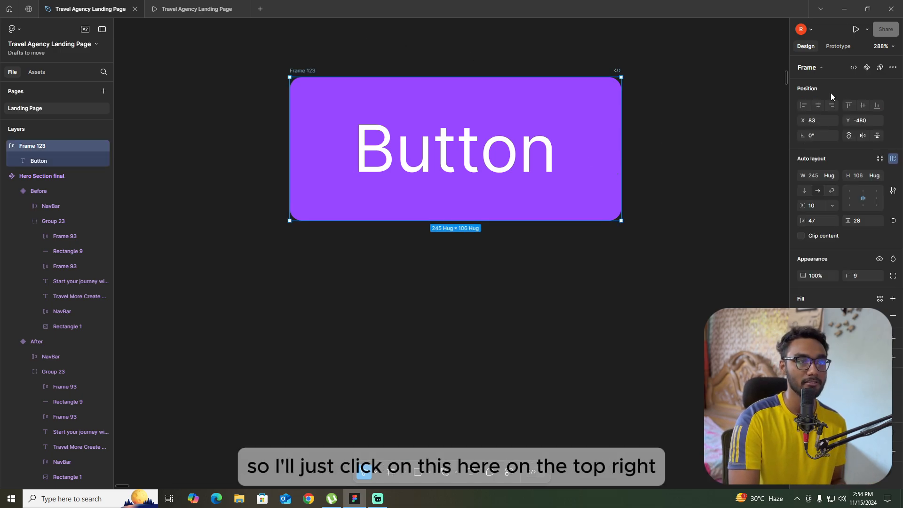
{"action": "left_click", "coordinate": [866, 67]}
{"action": "double_click", "coordinate": [308, 71]}
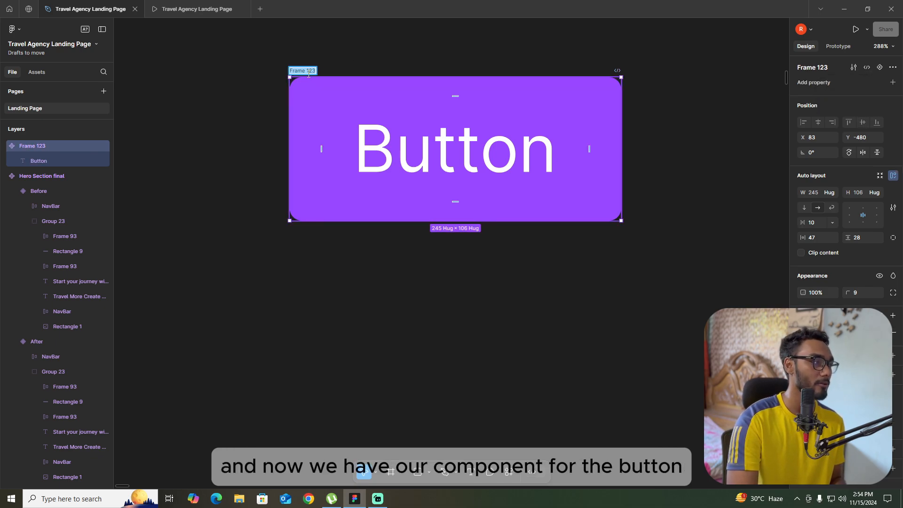
{"action": "key", "text": "BackSpace"}
{"action": "type", "text": "Butt"}
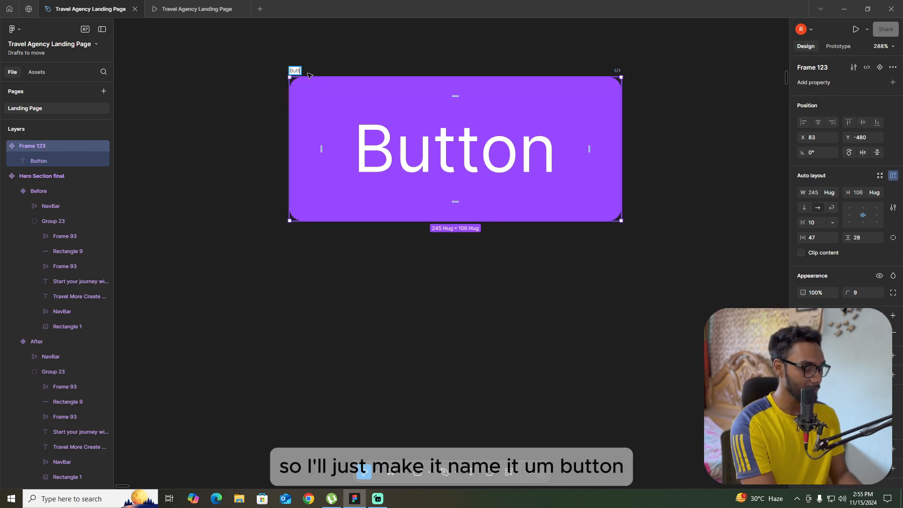
{"action": "type", "text": "on"}
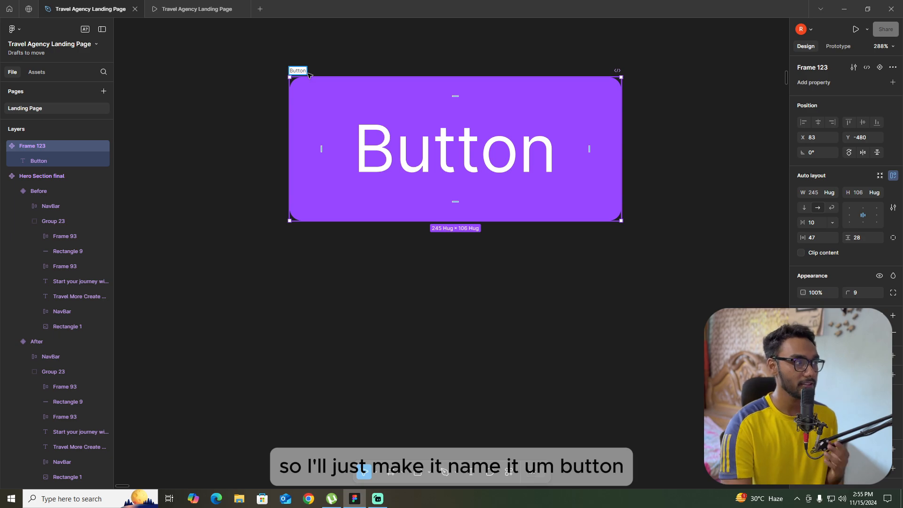
{"action": "left_click", "coordinate": [451, 61]}
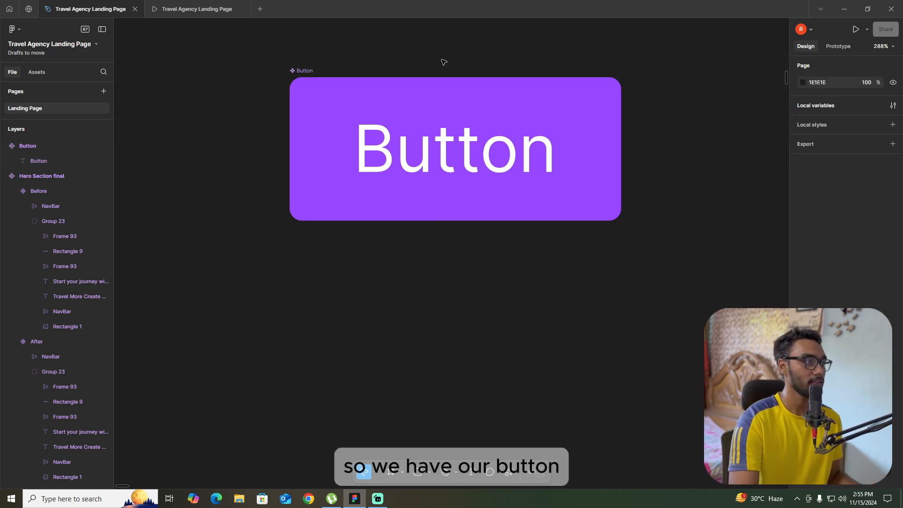
Add a second variant to the Button component
{"action": "left_click", "coordinate": [303, 71]}
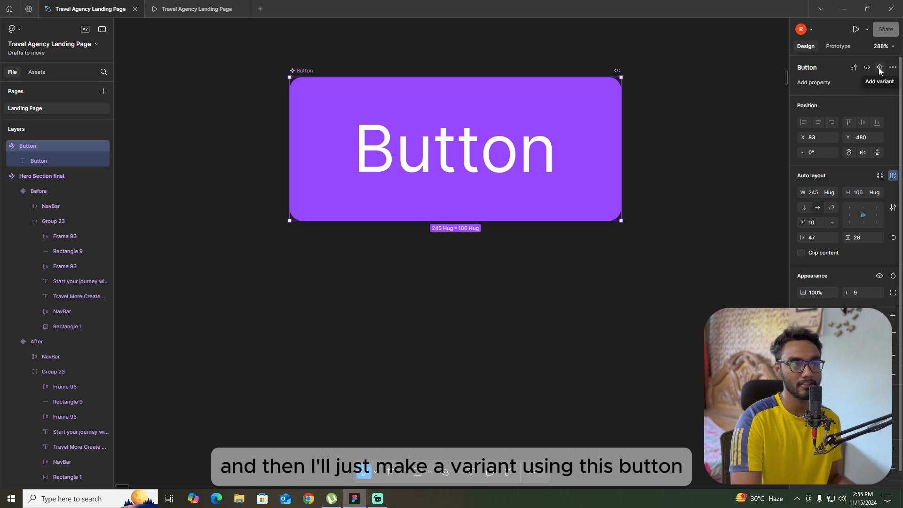
{"action": "left_click", "coordinate": [879, 67]}
{"action": "left_click", "coordinate": [648, 249]}
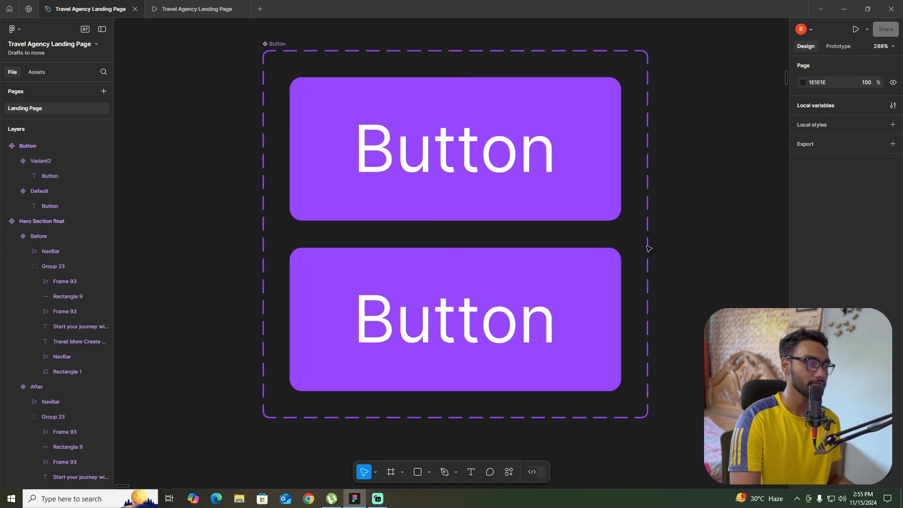
Set the lower variant's Property 1 value to Hover
{"action": "left_click", "coordinate": [524, 173]}
{"action": "left_click", "coordinate": [581, 268]}
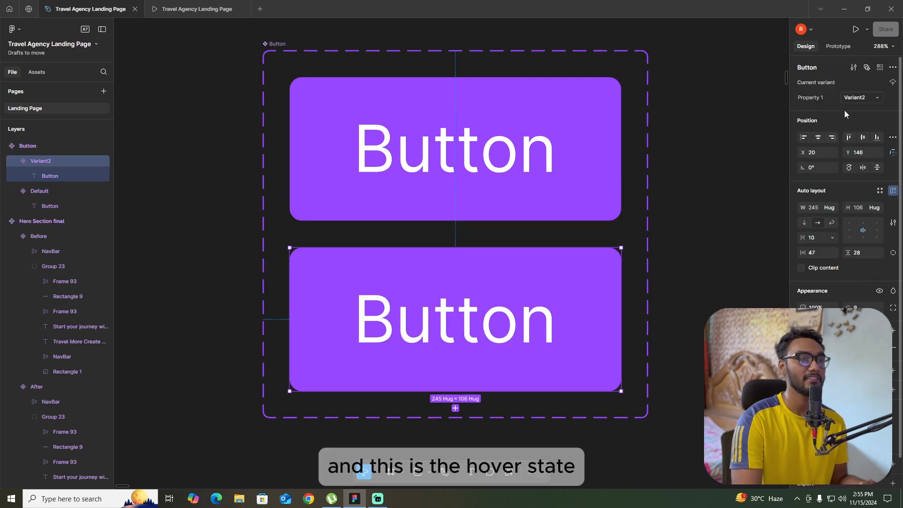
{"action": "type", "text": "Ho"}
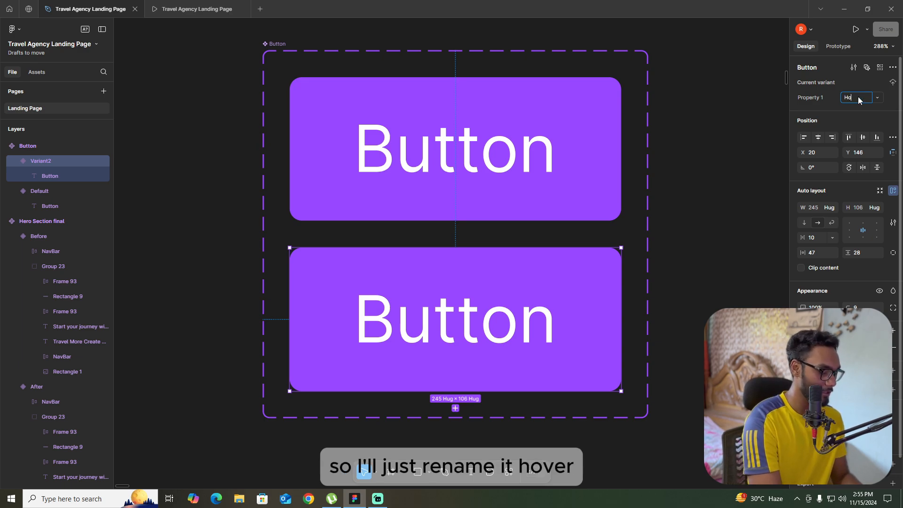
{"action": "type", "text": "ver"}
{"action": "key", "text": "Return"}
{"action": "left_click", "coordinate": [701, 212]}
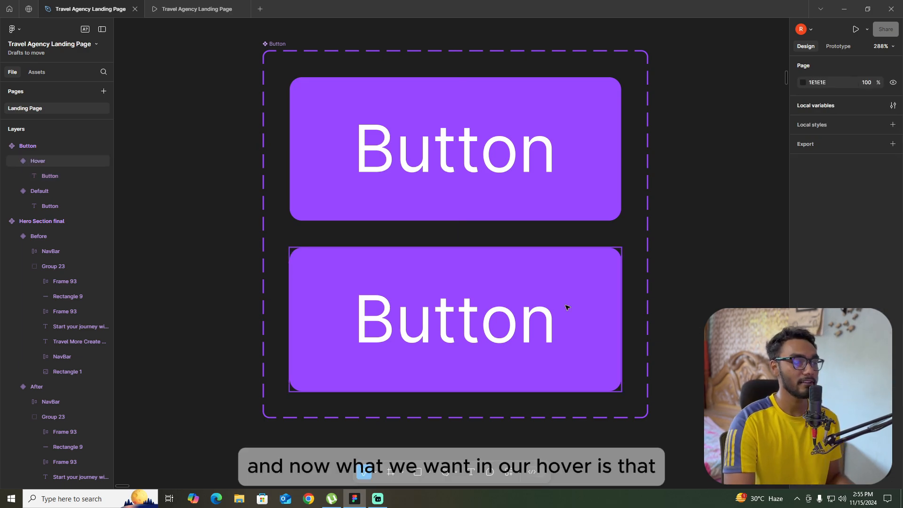
Lighten the Hover variant's fill to a pale purple
{"action": "left_click", "coordinate": [566, 308]}
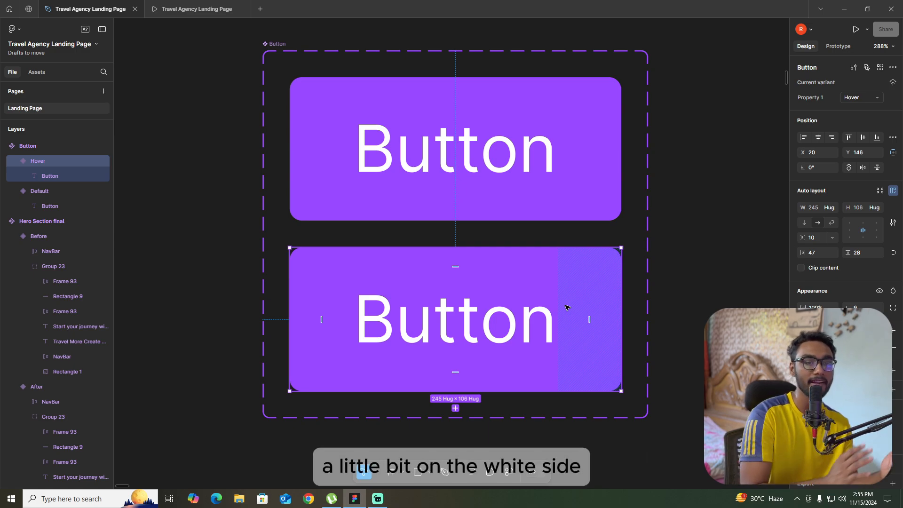
{"action": "left_click", "coordinate": [803, 347]}
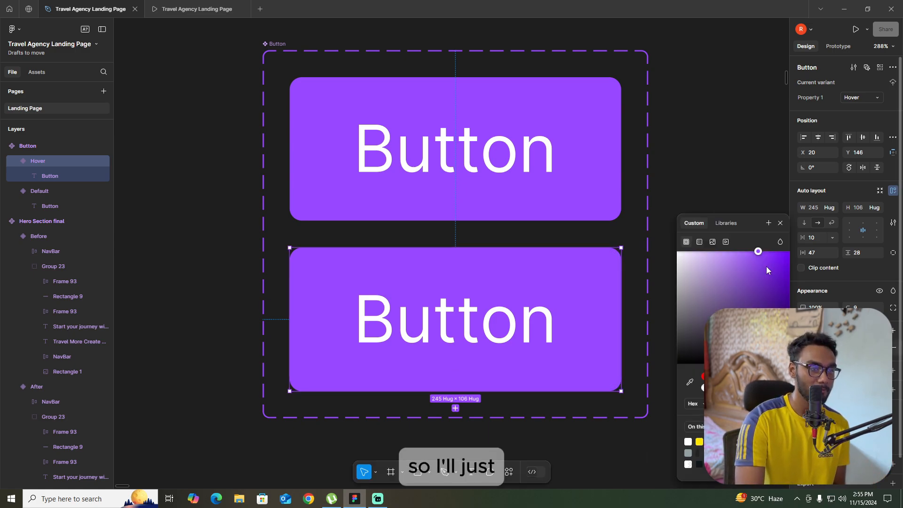
{"action": "left_click_drag", "start_coordinate": [758, 251], "coordinate": [724, 251]}
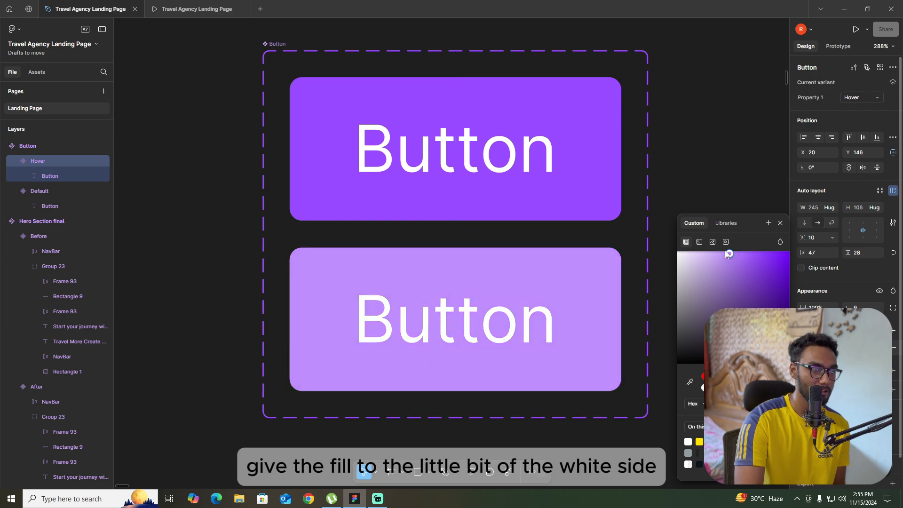
{"action": "left_click", "coordinate": [732, 155]}
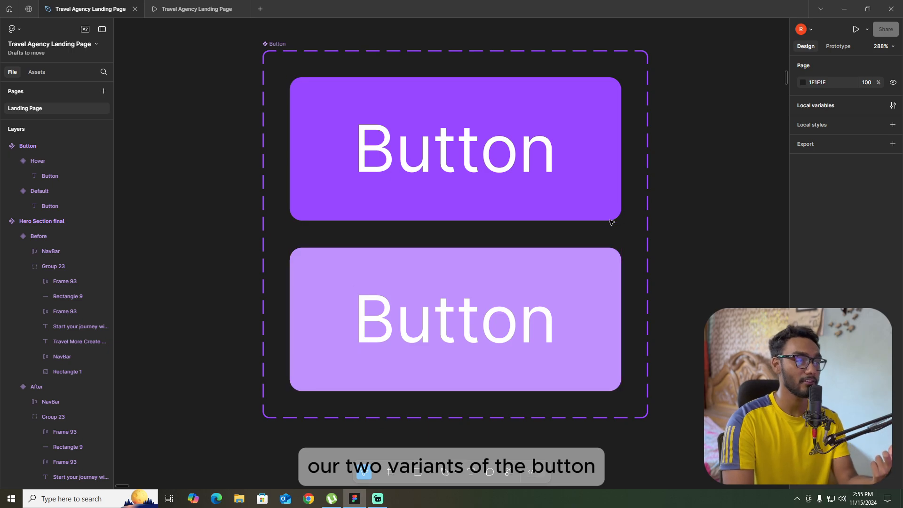
Create a prototype interaction that connects the Default variant to the Hover variant
{"action": "scroll", "coordinate": [234, 244], "scroll_direction": "down", "scroll_amount": 3}
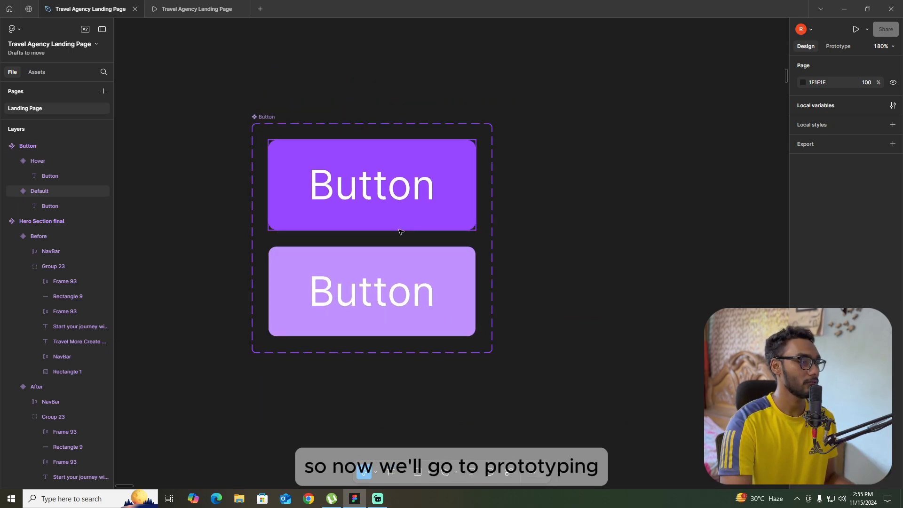
{"action": "scroll", "coordinate": [400, 232], "scroll_direction": "up", "scroll_amount": 2}
{"action": "left_click", "coordinate": [837, 46]}
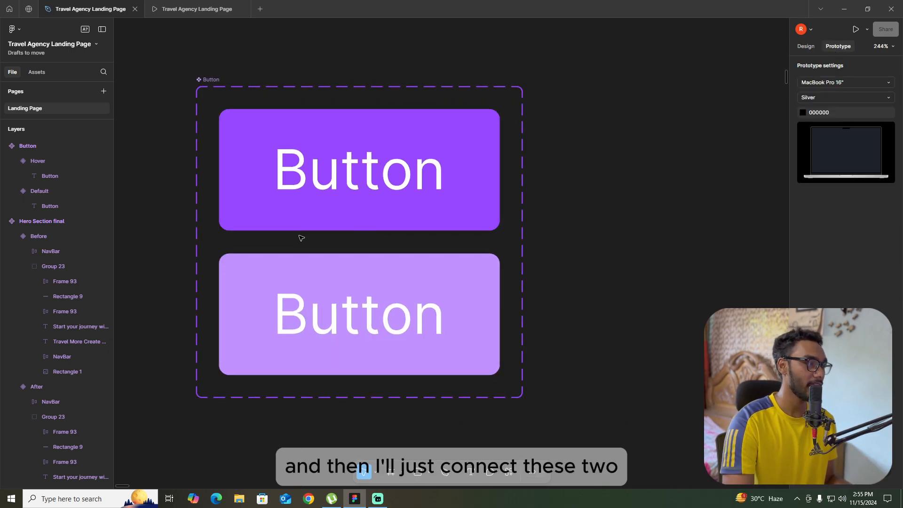
{"action": "scroll", "coordinate": [301, 238], "scroll_direction": "up", "scroll_amount": 2}
{"action": "left_click", "coordinate": [379, 218]}
{"action": "left_click_drag", "start_coordinate": [377, 229], "coordinate": [373, 276]}
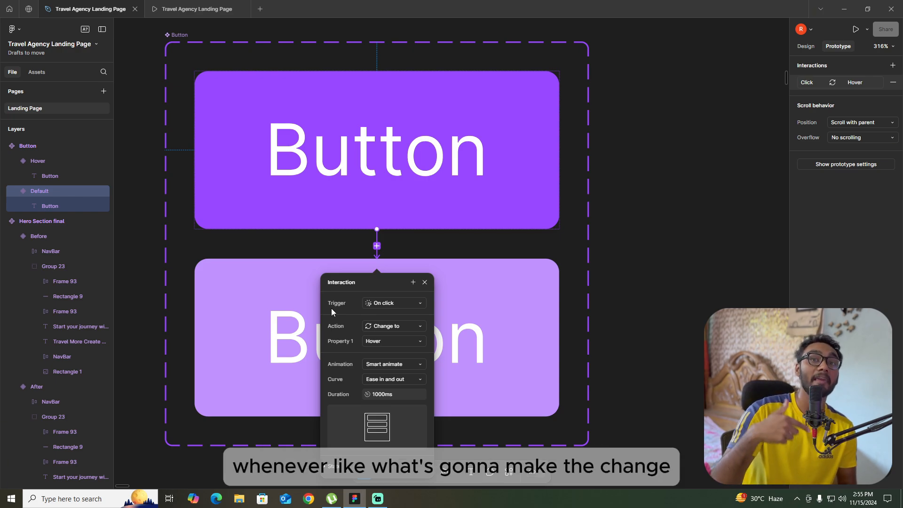
Set the Default-to-Hover interaction's trigger to While hovering, keeping the Change to action with Property 1 set to Hover
{"action": "left_click", "coordinate": [405, 304]}
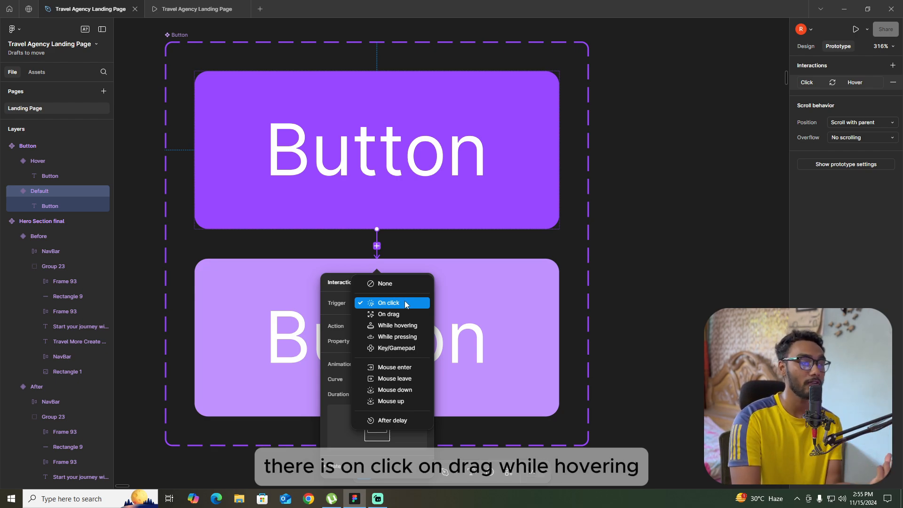
{"action": "left_click", "coordinate": [402, 329]}
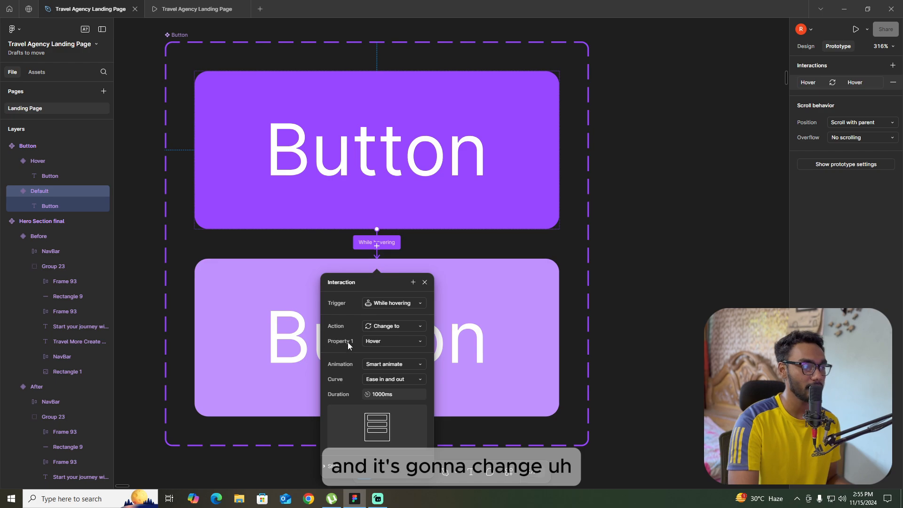
{"action": "left_click", "coordinate": [393, 327]}
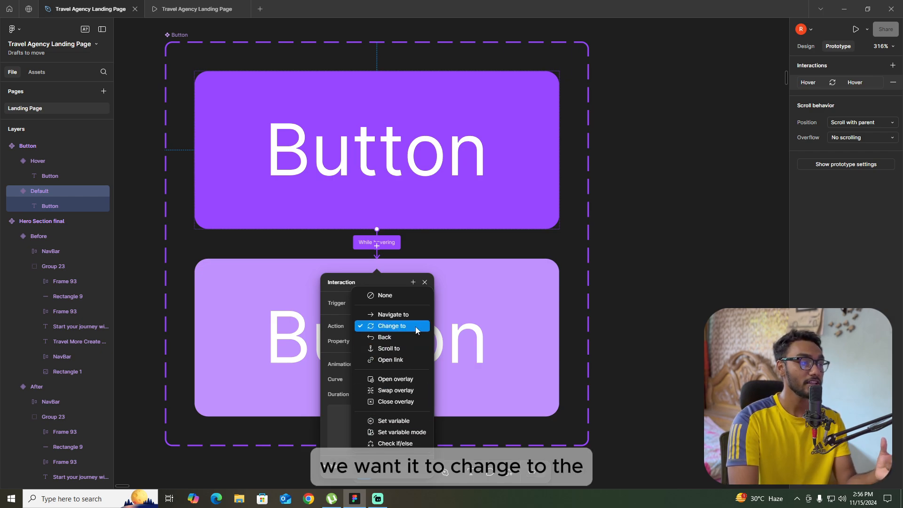
{"action": "left_click", "coordinate": [415, 331]}
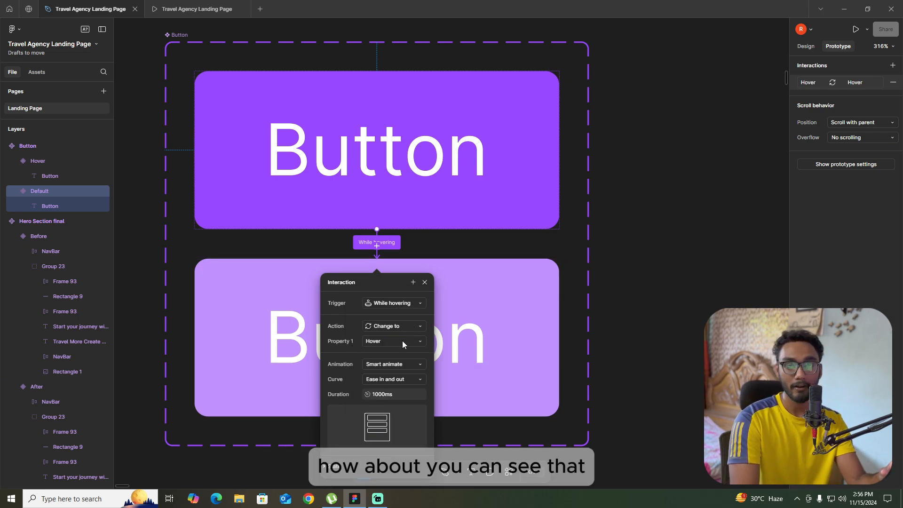
{"action": "left_click", "coordinate": [422, 341]}
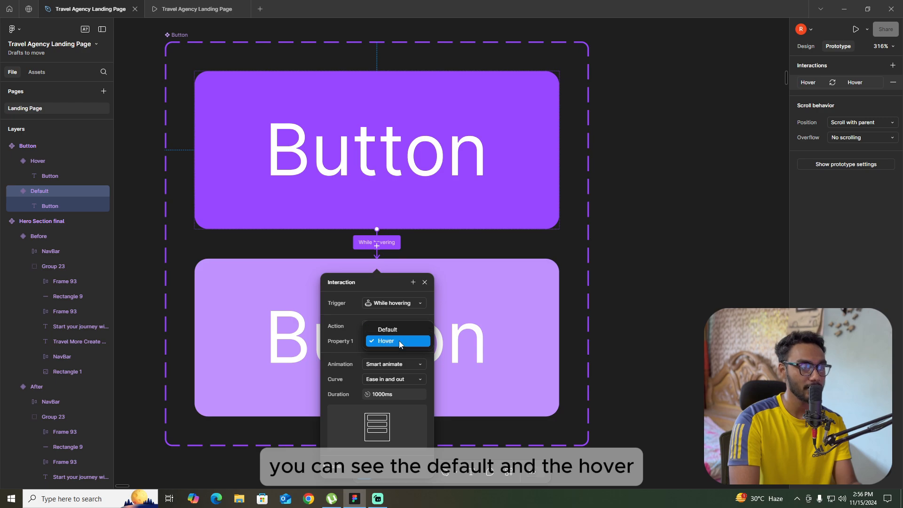
{"action": "left_click", "coordinate": [398, 341]}
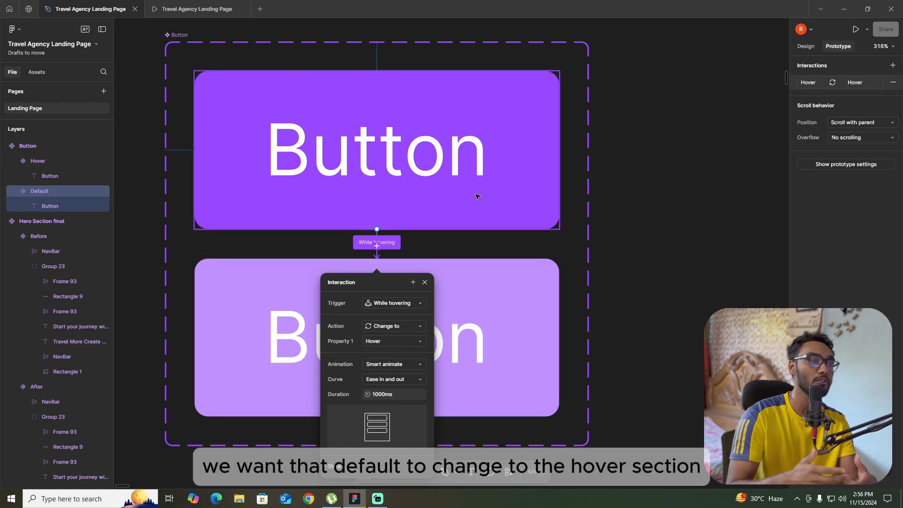
{"action": "left_click", "coordinate": [539, 304]}
{"action": "left_click", "coordinate": [653, 251]}
Draw a new frame about 410 × 274 beside the Button component set
{"action": "scroll", "coordinate": [268, 307], "scroll_direction": "down", "scroll_amount": 4}
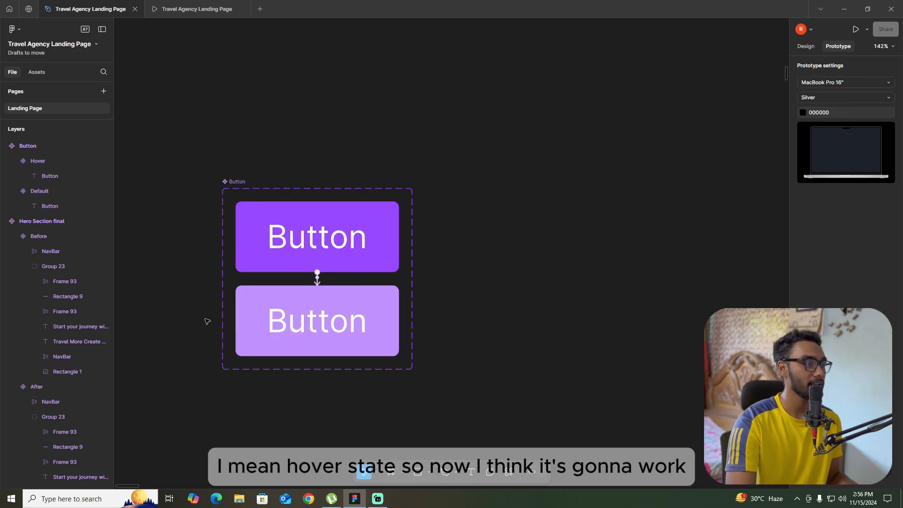
{"action": "left_click", "coordinate": [394, 472]}
{"action": "left_click_drag", "start_coordinate": [481, 198], "coordinate": [755, 381]}
Paste a copy of the Default button variant into the new frame and centre it horizontally
{"action": "right_click", "coordinate": [369, 235]}
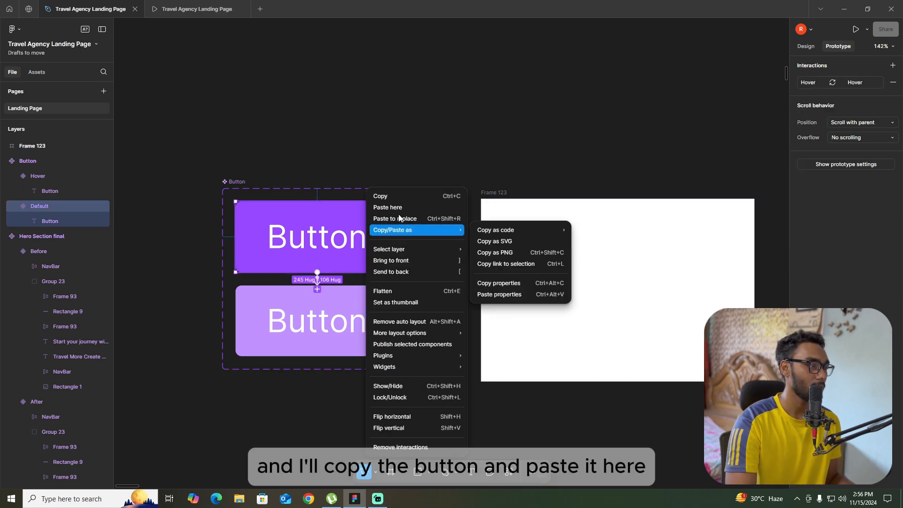
{"action": "left_click", "coordinate": [398, 196]}
{"action": "left_click", "coordinate": [586, 270]}
{"action": "right_click", "coordinate": [613, 271]}
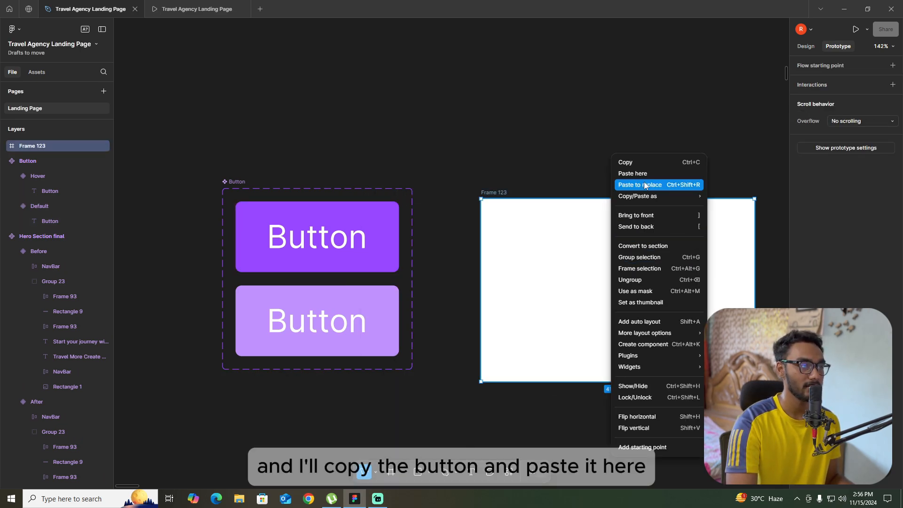
{"action": "left_click", "coordinate": [645, 172]}
{"action": "left_click", "coordinate": [806, 47]}
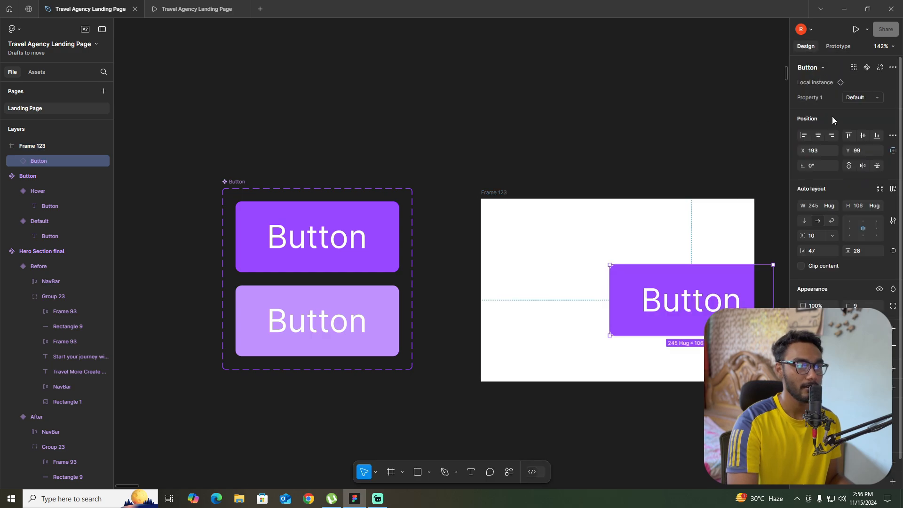
{"action": "left_click", "coordinate": [818, 136]}
{"action": "left_click", "coordinate": [631, 86]}
Preview the new frame as a prototype, check the button's hover effect, and return to the design file
{"action": "left_click", "coordinate": [498, 192]}
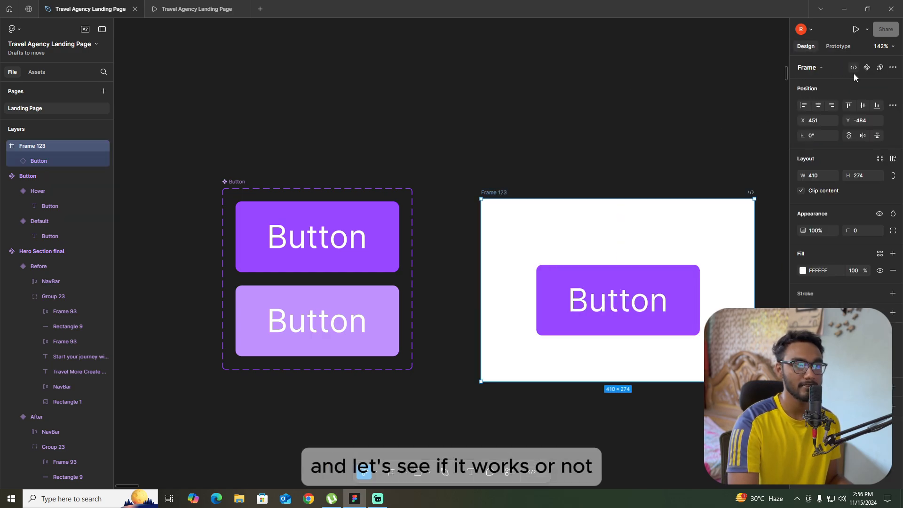
{"action": "left_click", "coordinate": [856, 29]}
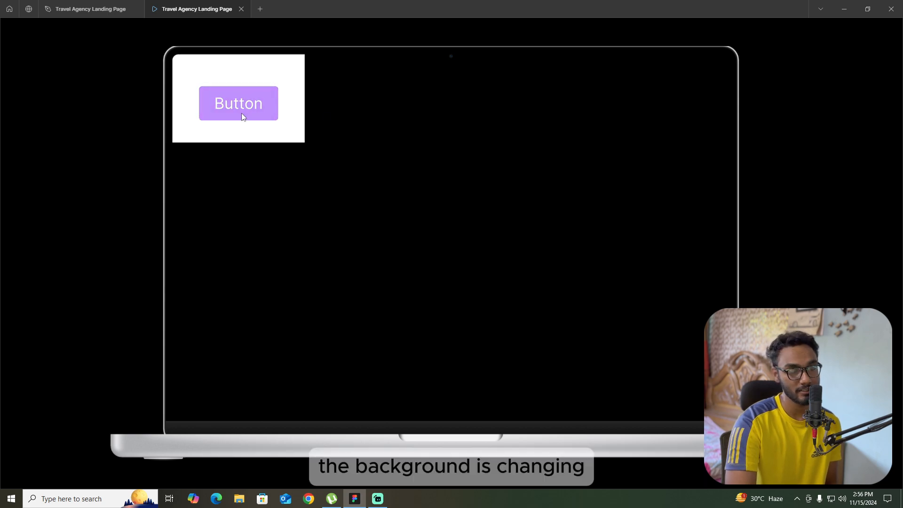
{"action": "left_click", "coordinate": [87, 9]}
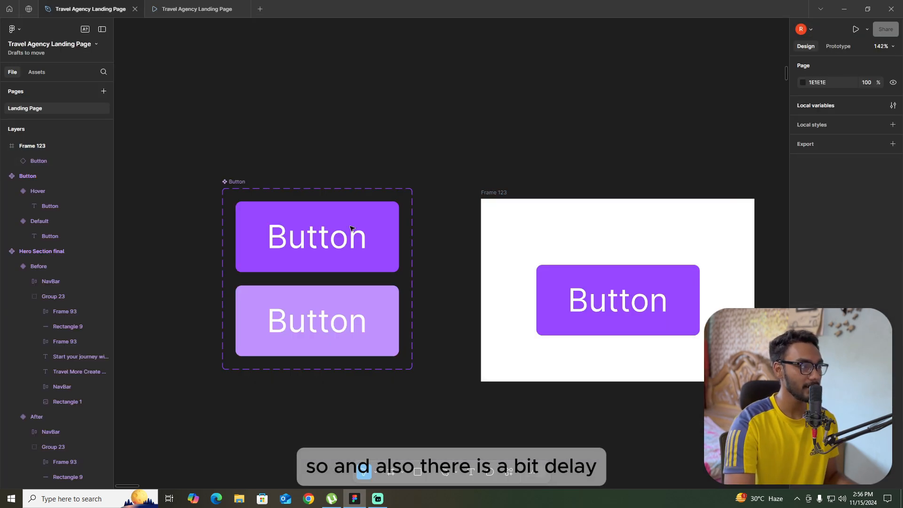
Change the While hovering interaction's animation to Instant
{"action": "left_click", "coordinate": [838, 46]}
{"action": "scroll", "coordinate": [333, 259], "scroll_direction": "up", "scroll_amount": 5}
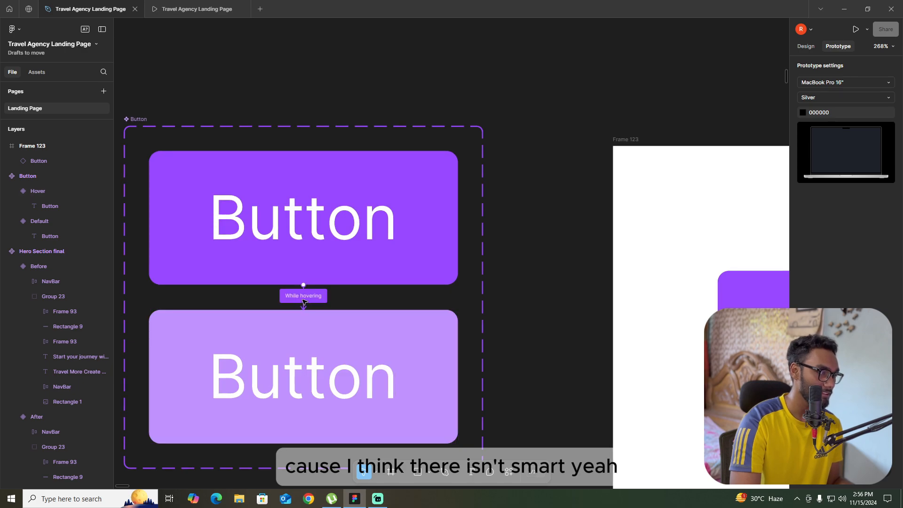
{"action": "left_click", "coordinate": [303, 296]}
{"action": "left_click", "coordinate": [324, 405]}
{"action": "left_click", "coordinate": [320, 371]}
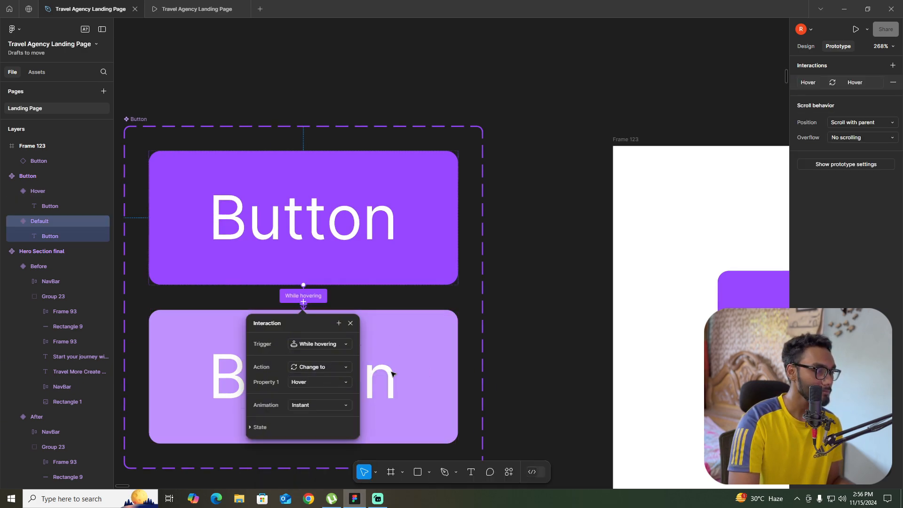
{"action": "left_click", "coordinate": [381, 406]}
Review the animation types available for the While hovering interaction without changing the selection
{"action": "left_click", "coordinate": [303, 295]}
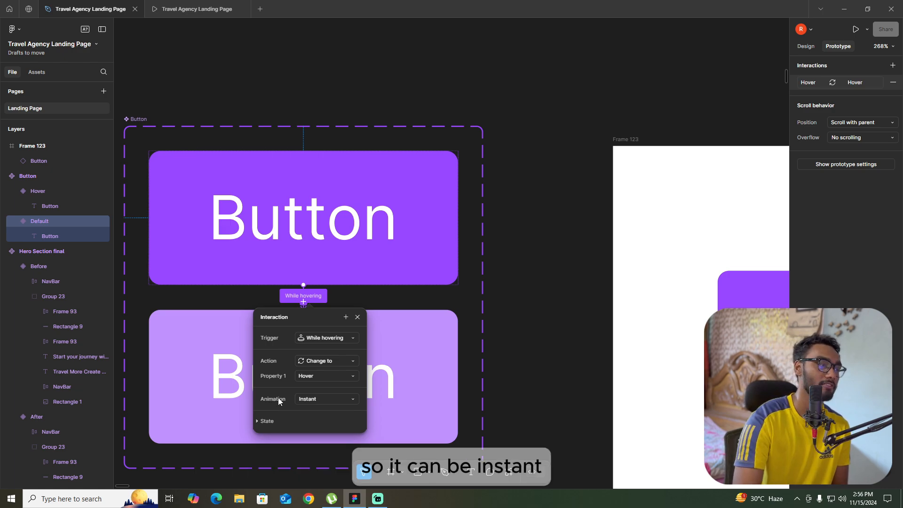
{"action": "left_click", "coordinate": [335, 405]}
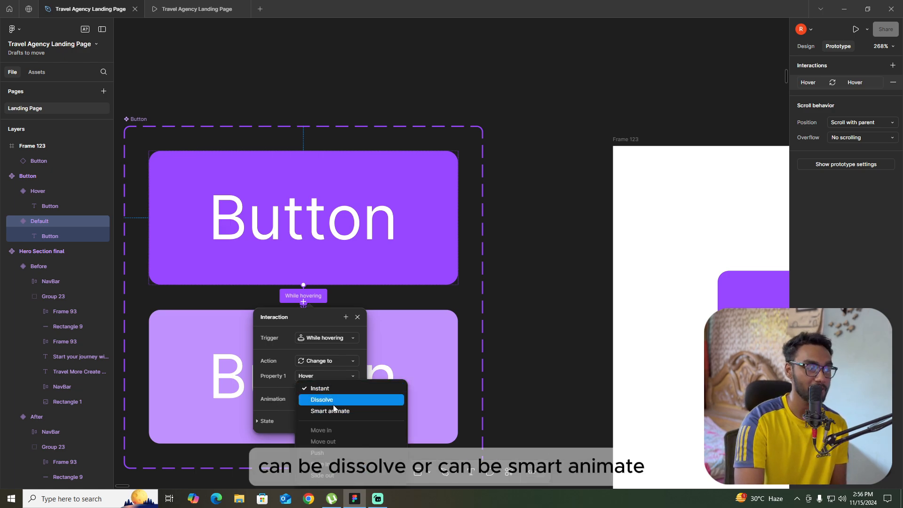
{"action": "left_click", "coordinate": [560, 353]}
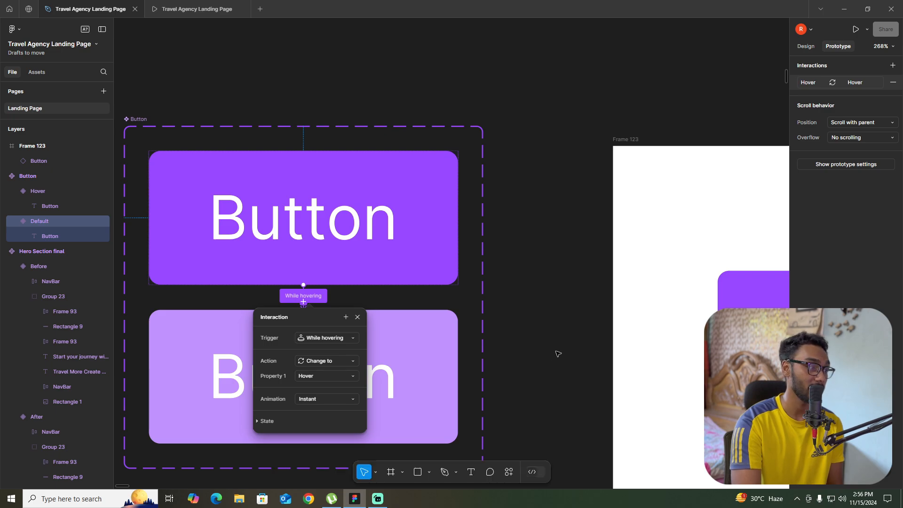
{"action": "left_click", "coordinate": [558, 352]}
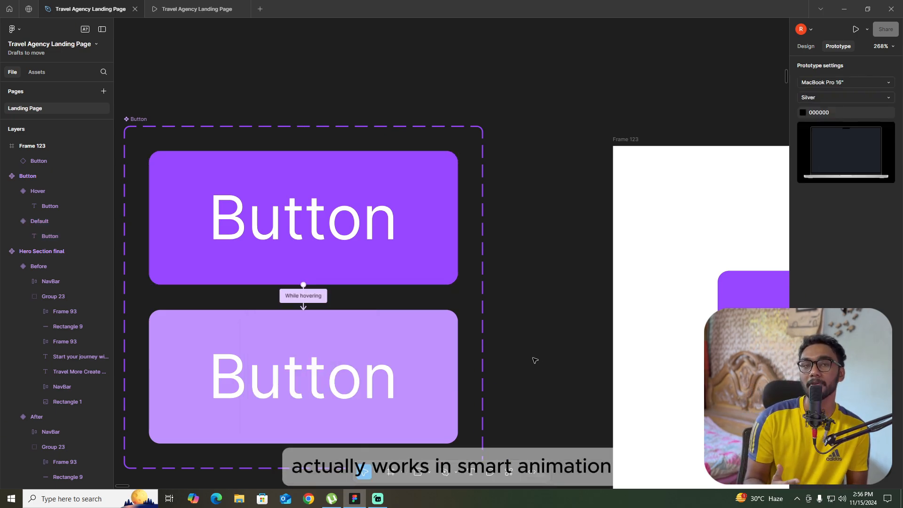
Test the instant hover change in the prototype preview and go back to the Button component
{"action": "left_click", "coordinate": [178, 4]}
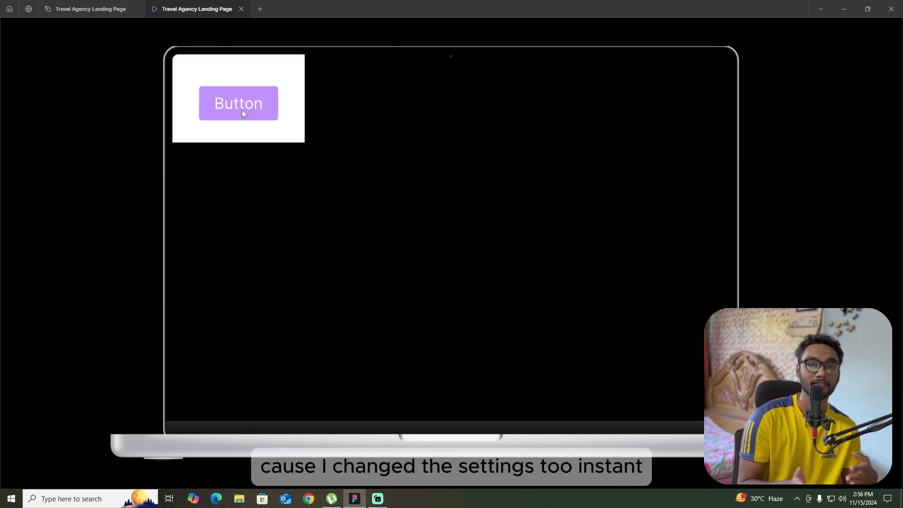
{"action": "left_click", "coordinate": [89, 9]}
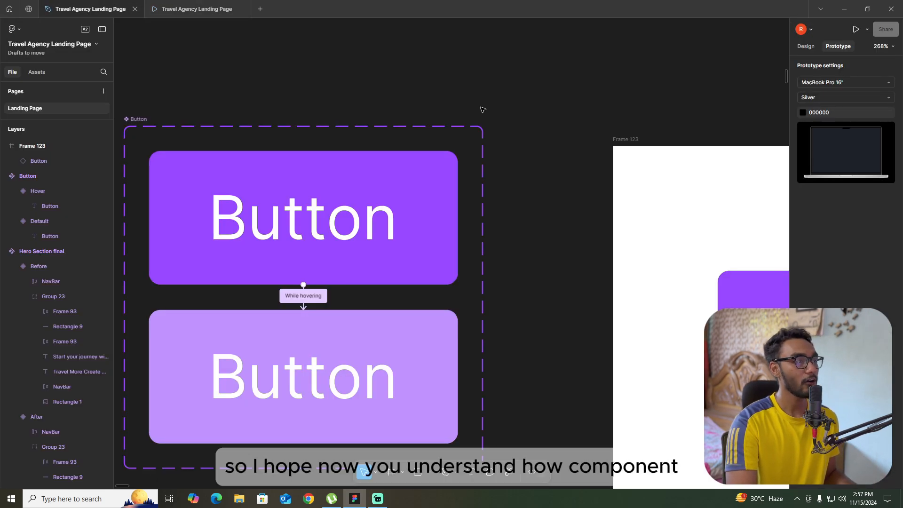
{"action": "scroll", "coordinate": [481, 109], "scroll_direction": "down", "scroll_amount": 5}
{"action": "scroll", "coordinate": [418, 125], "scroll_direction": "up", "scroll_amount": 2}
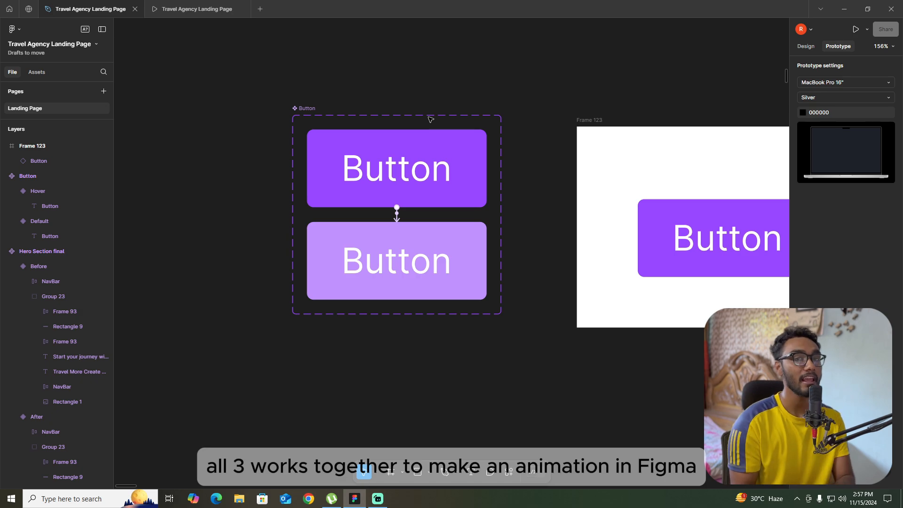
Compare the Landing Page Final and Landing Page Animated frames from the hero section down to the hotel section
{"action": "scroll", "coordinate": [137, 232], "scroll_direction": "down", "scroll_amount": 10}
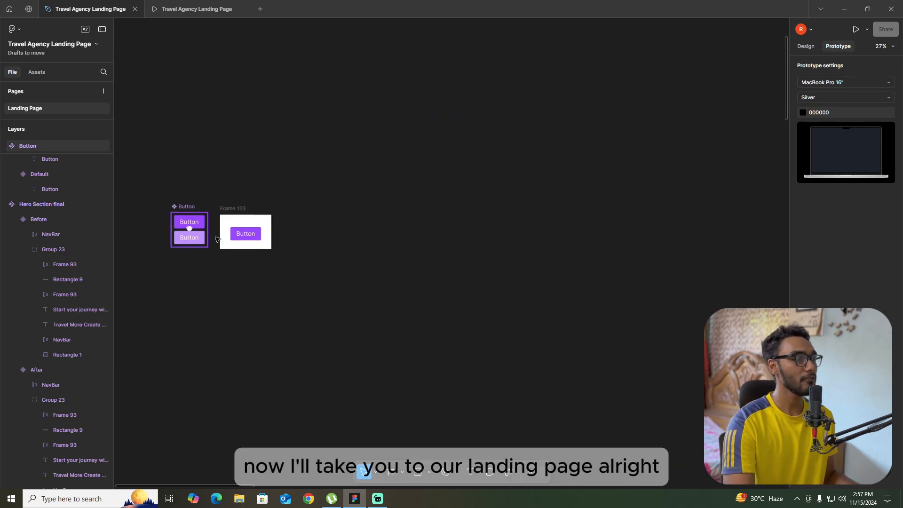
{"action": "scroll", "coordinate": [732, 228], "scroll_direction": "up", "scroll_amount": 3}
{"action": "scroll", "coordinate": [188, 238], "scroll_direction": "down", "scroll_amount": 4}
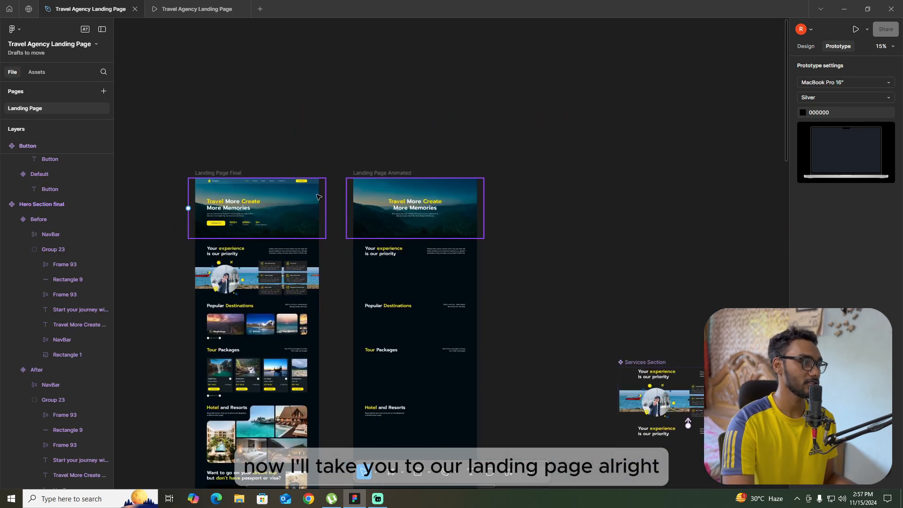
{"action": "scroll", "coordinate": [462, 239], "scroll_direction": "up", "scroll_amount": 3}
{"action": "scroll", "coordinate": [616, 189], "scroll_direction": "down", "scroll_amount": 2}
{"action": "scroll", "coordinate": [393, 261], "scroll_direction": "up", "scroll_amount": 2}
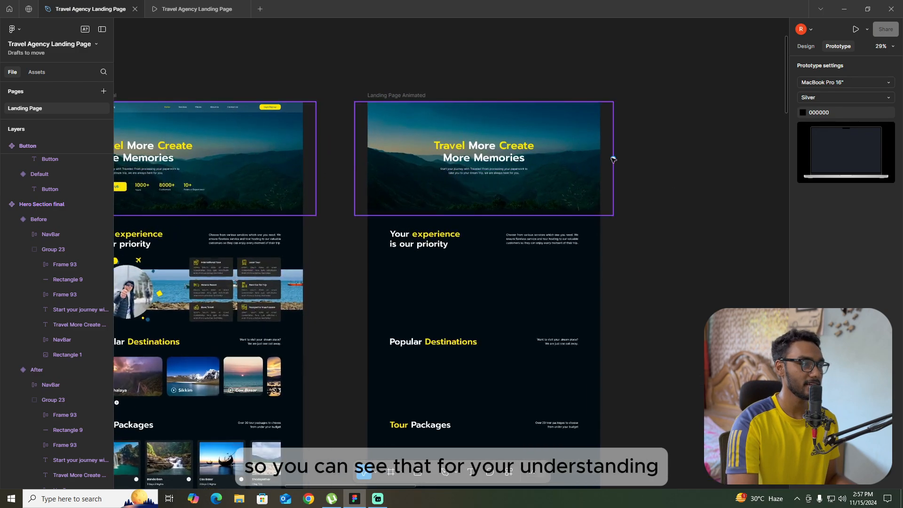
{"action": "scroll", "coordinate": [461, 156], "scroll_direction": "down", "scroll_amount": 2}
{"action": "scroll", "coordinate": [423, 252], "scroll_direction": "up", "scroll_amount": 3}
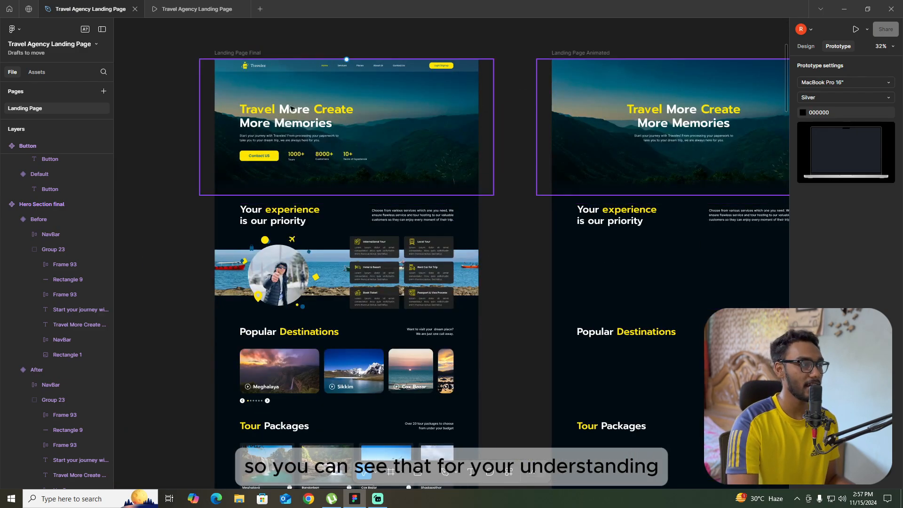
{"action": "scroll", "coordinate": [664, 229], "scroll_direction": "down", "scroll_amount": 5}
{"action": "scroll", "coordinate": [595, 306], "scroll_direction": "down", "scroll_amount": 2}
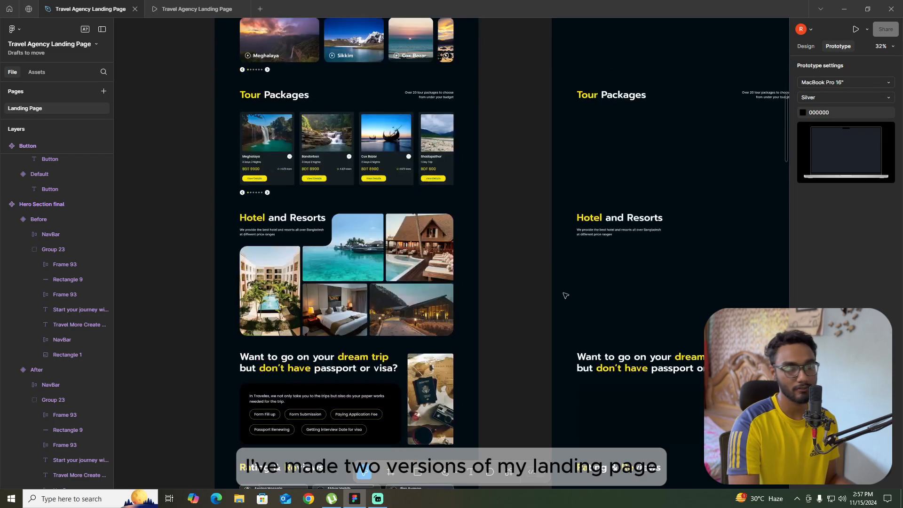
Examine the Landing Page Final design from its hero section down to the footer
{"action": "scroll", "coordinate": [376, 211], "scroll_direction": "up", "scroll_amount": 7}
{"action": "scroll", "coordinate": [305, 173], "scroll_direction": "up", "scroll_amount": 3}
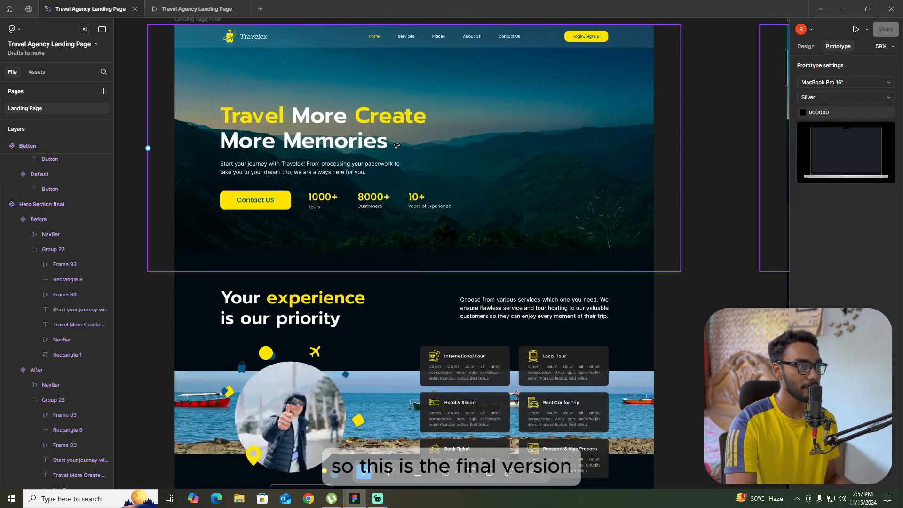
{"action": "scroll", "coordinate": [360, 157], "scroll_direction": "down", "scroll_amount": 3}
{"action": "scroll", "coordinate": [359, 156], "scroll_direction": "up", "scroll_amount": 3}
{"action": "scroll", "coordinate": [360, 157], "scroll_direction": "down", "scroll_amount": 10}
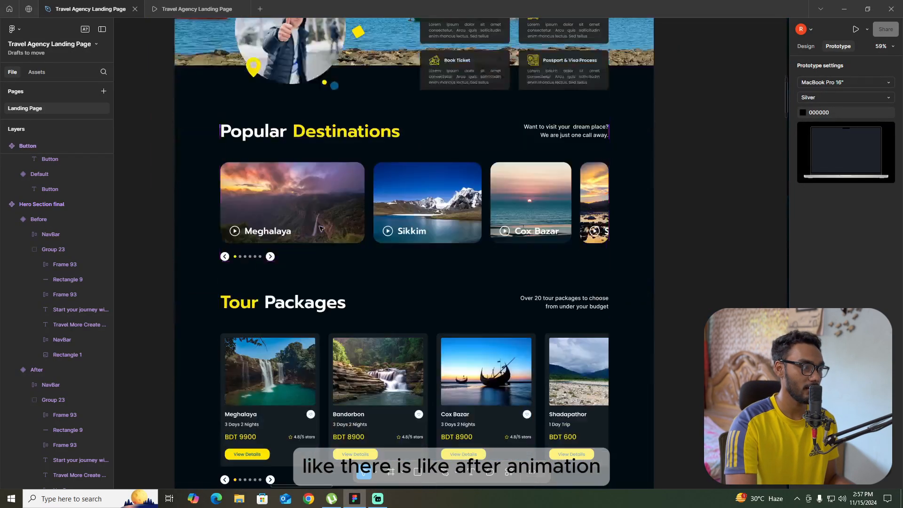
{"action": "scroll", "coordinate": [373, 221], "scroll_direction": "down", "scroll_amount": 16}
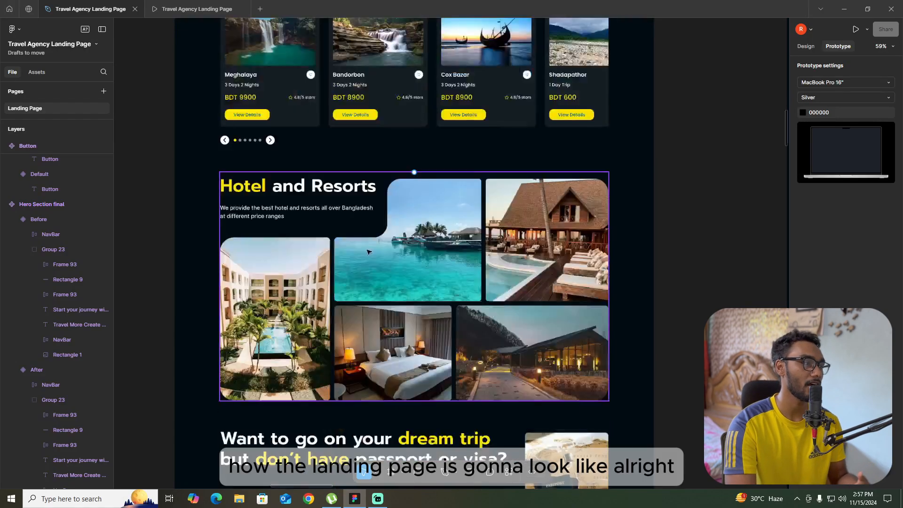
{"action": "scroll", "coordinate": [368, 264], "scroll_direction": "down", "scroll_amount": 6}
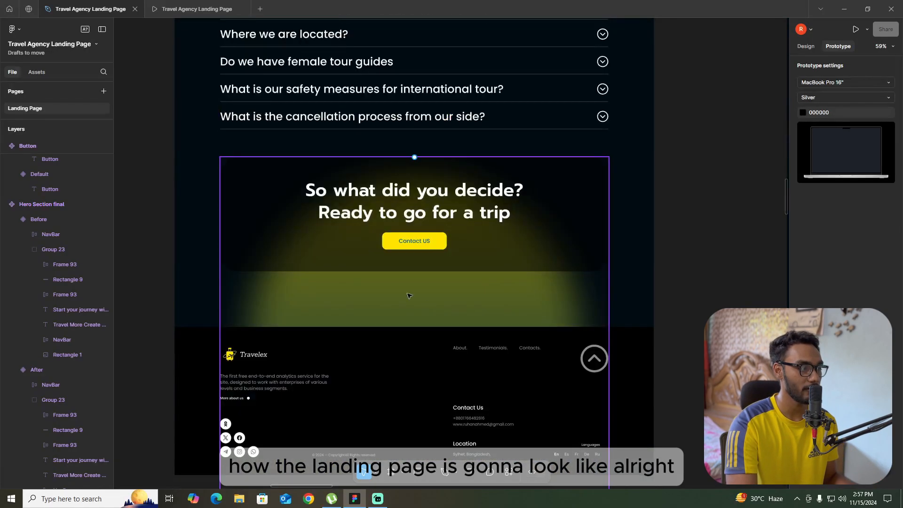
{"action": "scroll", "coordinate": [304, 342], "scroll_direction": "down", "scroll_amount": 5}
{"action": "scroll", "coordinate": [470, 317], "scroll_direction": "up", "scroll_amount": 4}
Examine the hero, experience and Popular Destinations sections of Landing Page Animated against the final version
{"action": "scroll", "coordinate": [562, 377], "scroll_direction": "up", "scroll_amount": 20}
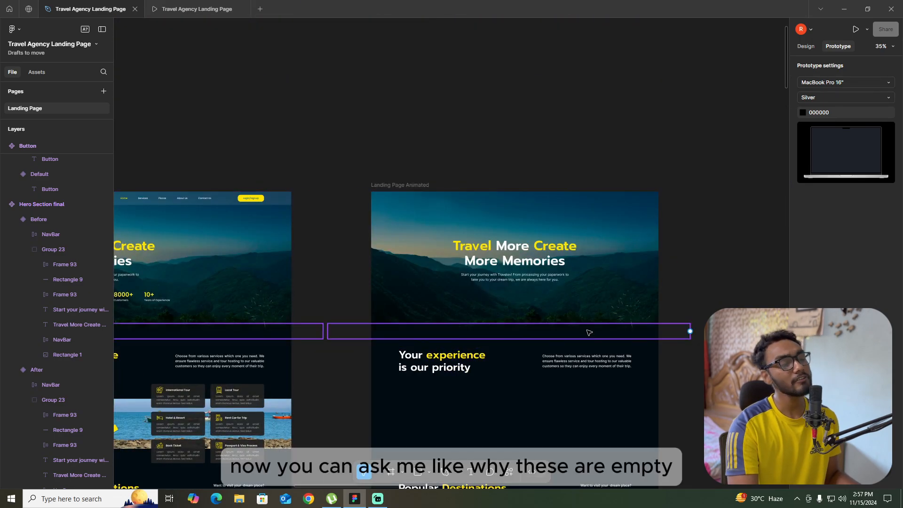
{"action": "scroll", "coordinate": [588, 329], "scroll_direction": "up", "scroll_amount": 4}
{"action": "scroll", "coordinate": [528, 283], "scroll_direction": "down", "scroll_amount": 7}
{"action": "scroll", "coordinate": [508, 236], "scroll_direction": "up", "scroll_amount": 1}
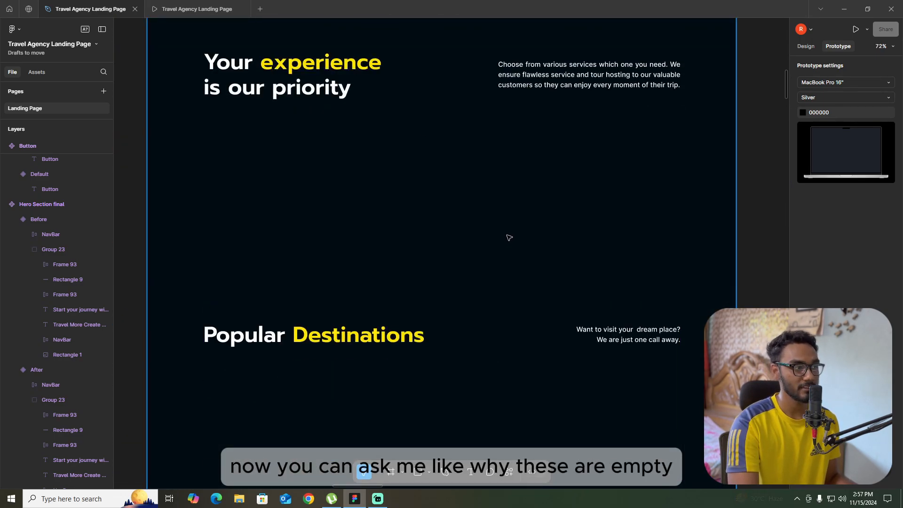
{"action": "scroll", "coordinate": [523, 287], "scroll_direction": "down", "scroll_amount": 4}
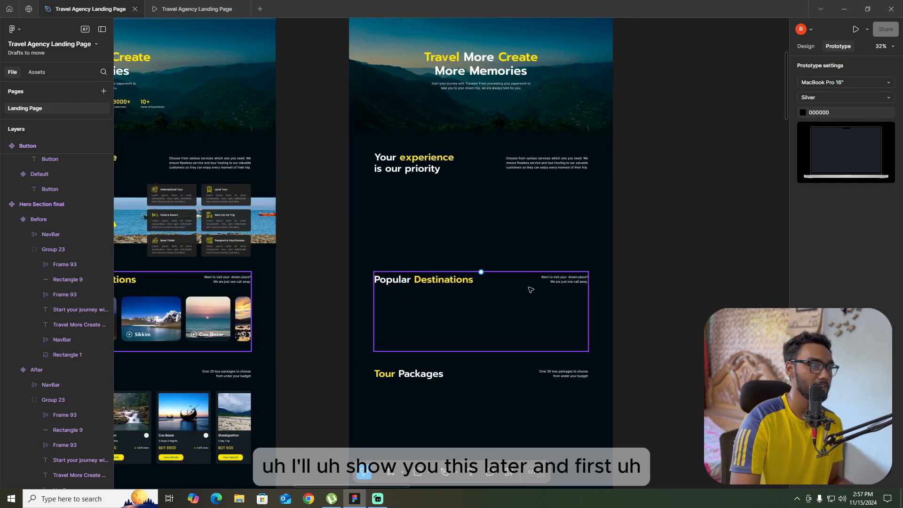
{"action": "scroll", "coordinate": [649, 236], "scroll_direction": "down", "scroll_amount": 3}
{"action": "scroll", "coordinate": [339, 91], "scroll_direction": "up", "scroll_amount": 2}
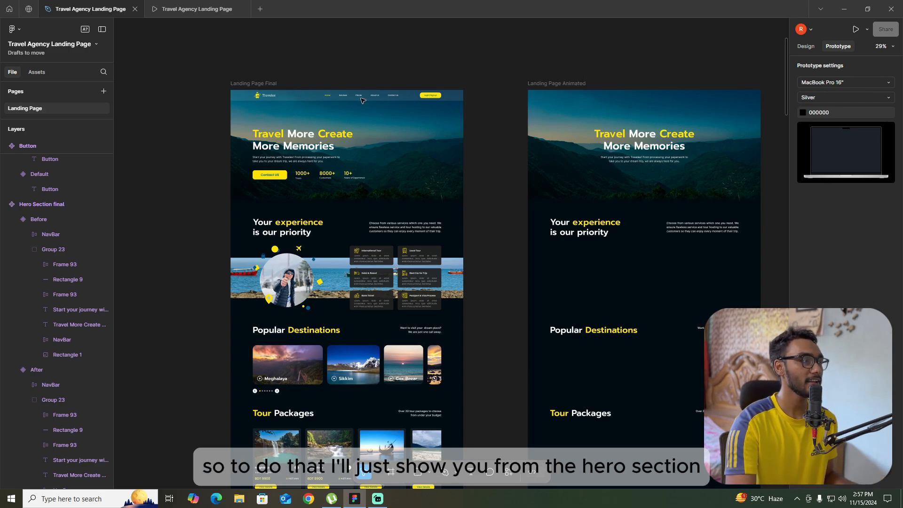
Switch from the prototype settings to the design properties for the landing page
{"action": "scroll", "coordinate": [337, 138], "scroll_direction": "up", "scroll_amount": 3}
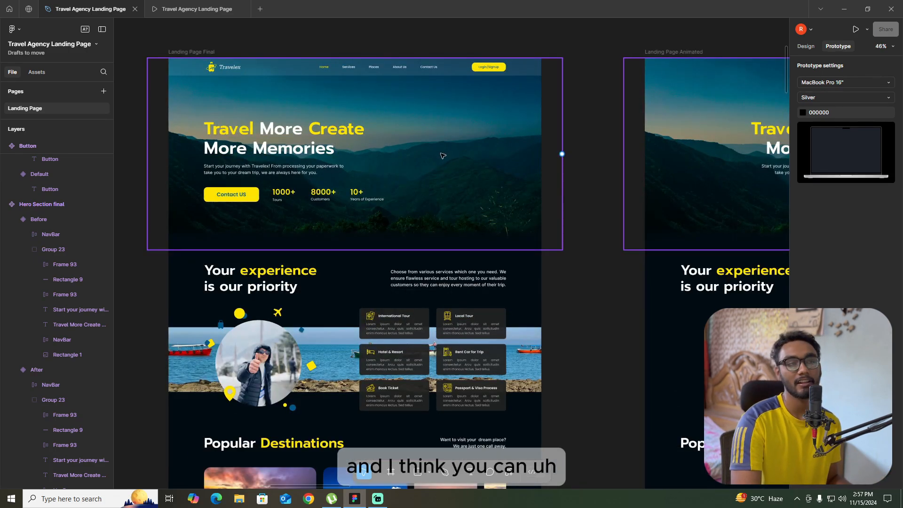
{"action": "left_click", "coordinate": [804, 47]}
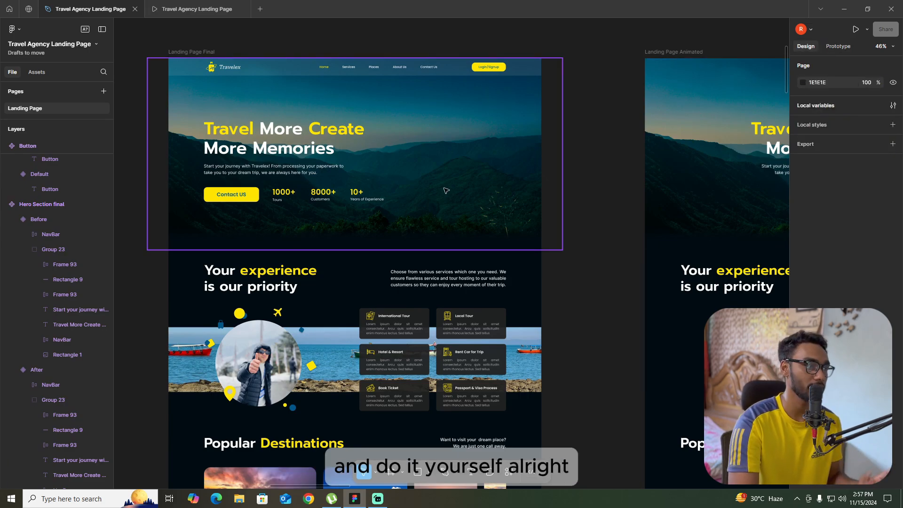
{"action": "scroll", "coordinate": [262, 146], "scroll_direction": "down", "scroll_amount": 3}
{"action": "scroll", "coordinate": [553, 163], "scroll_direction": "up", "scroll_amount": 2}
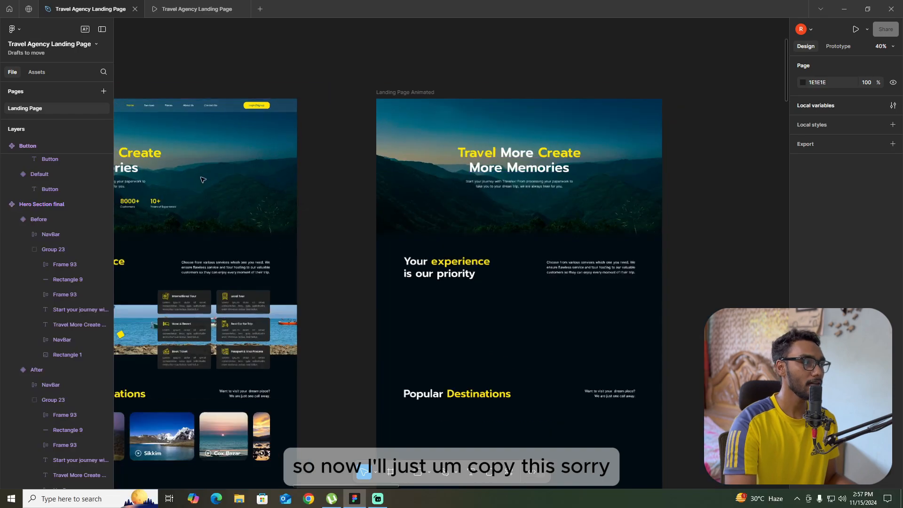
{"action": "scroll", "coordinate": [236, 170], "scroll_direction": "down", "scroll_amount": 2}
{"action": "scroll", "coordinate": [387, 162], "scroll_direction": "up", "scroll_amount": 3}
{"action": "right_click", "coordinate": [461, 151]}
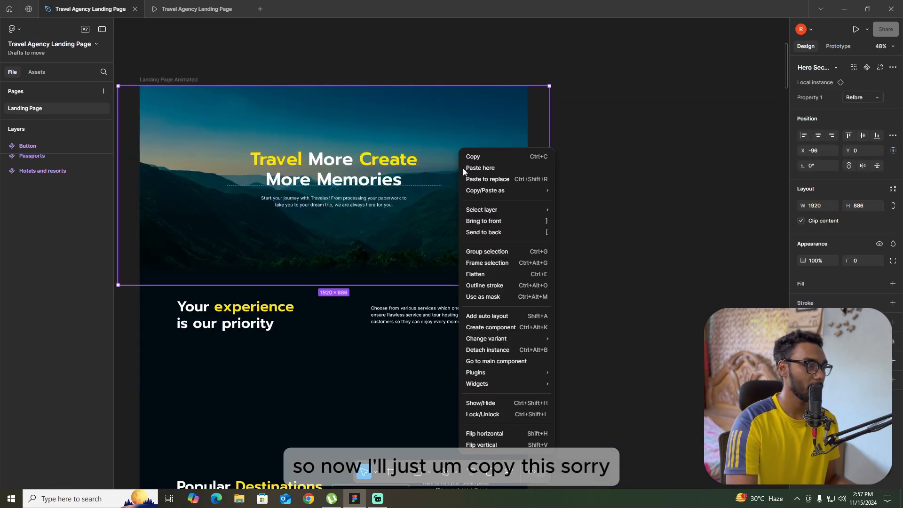
{"action": "left_click", "coordinate": [476, 157]}
{"action": "scroll", "coordinate": [541, 176], "scroll_direction": "down", "scroll_amount": 5}
{"action": "left_click", "coordinate": [529, 168]}
{"action": "scroll", "coordinate": [228, 180], "scroll_direction": "up", "scroll_amount": 4}
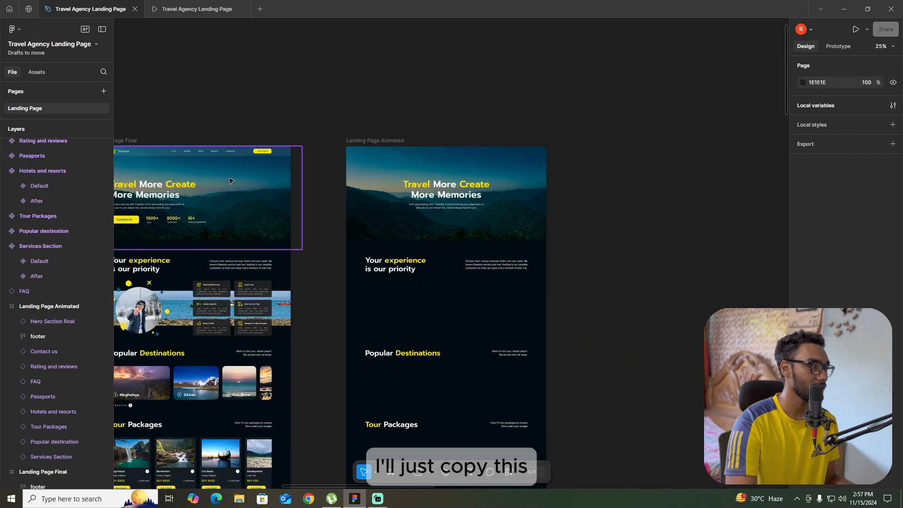
Copy the hero section from Landing Page Final and paste it onto the empty canvas below the Hero Section final component set
{"action": "right_click", "coordinate": [232, 153]}
{"action": "left_click", "coordinate": [244, 159]}
{"action": "scroll", "coordinate": [630, 167], "scroll_direction": "down", "scroll_amount": 5}
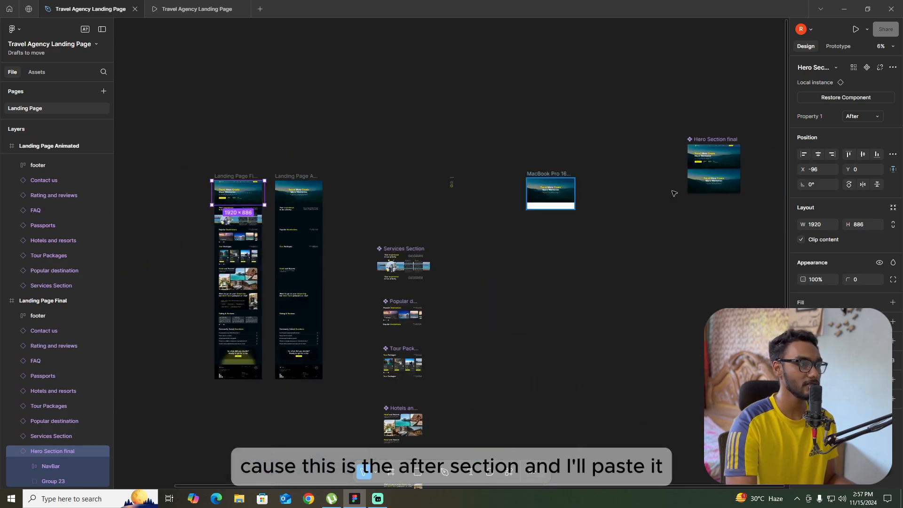
{"action": "right_click", "coordinate": [595, 250]}
{"action": "left_click", "coordinate": [586, 250]}
{"action": "left_click", "coordinate": [713, 208]}
Delete the original Hero Section final component set with its Before and After variants
{"action": "scroll", "coordinate": [682, 259], "scroll_direction": "up", "scroll_amount": 4}
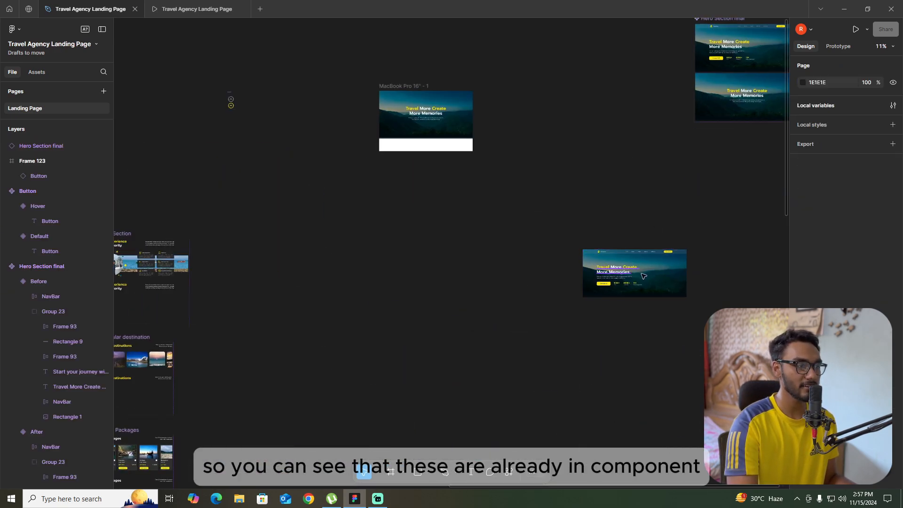
{"action": "left_click", "coordinate": [692, 262]}
{"action": "scroll", "coordinate": [661, 208], "scroll_direction": "down", "scroll_amount": 4}
{"action": "left_click", "coordinate": [660, 208]}
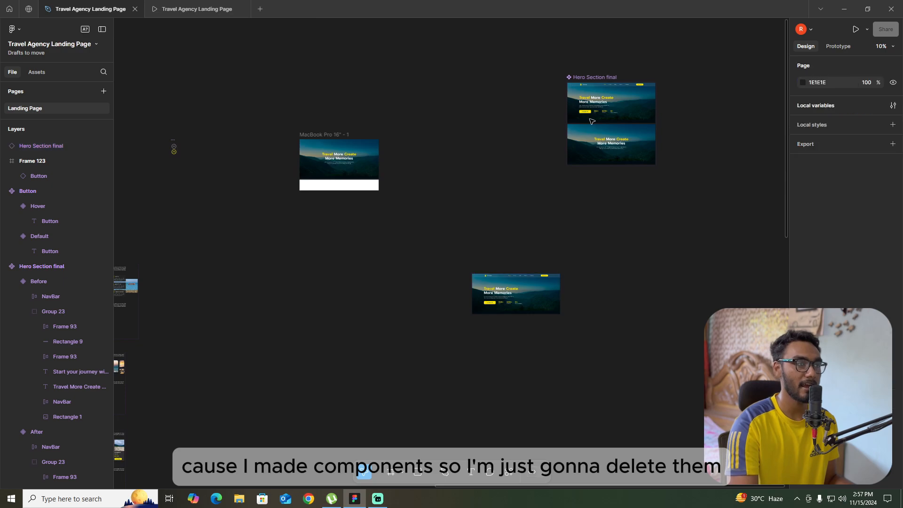
{"action": "left_click", "coordinate": [595, 75]}
{"action": "key", "text": "Delete"}
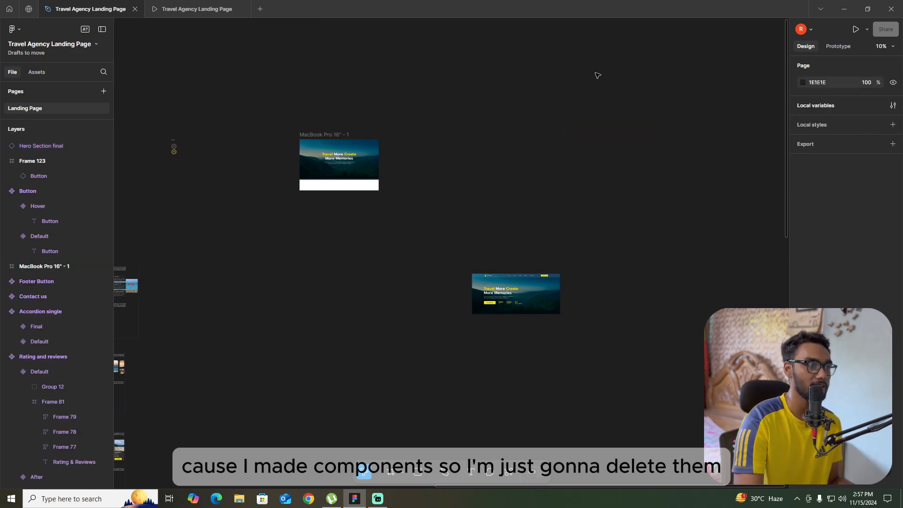
Remove the hero section instance from the Landing Page Animated frame
{"action": "scroll", "coordinate": [208, 147], "scroll_direction": "down", "scroll_amount": 3}
{"action": "scroll", "coordinate": [713, 223], "scroll_direction": "up", "scroll_amount": 4}
{"action": "scroll", "coordinate": [713, 223], "scroll_direction": "up", "scroll_amount": 4}
{"action": "left_click", "coordinate": [714, 223]}
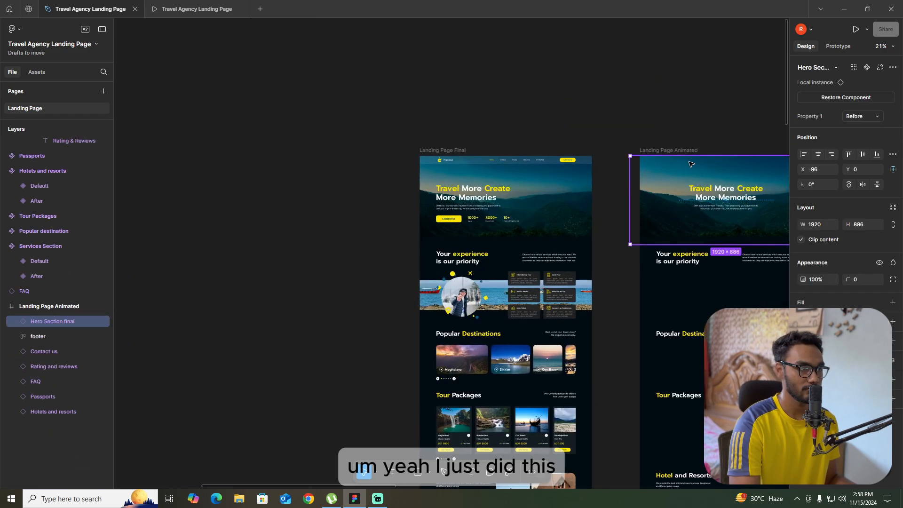
{"action": "left_click", "coordinate": [714, 92]}
Detach the pasted hero section from its component so it becomes a plain frame
{"action": "scroll", "coordinate": [200, 259], "scroll_direction": "down", "scroll_amount": 5}
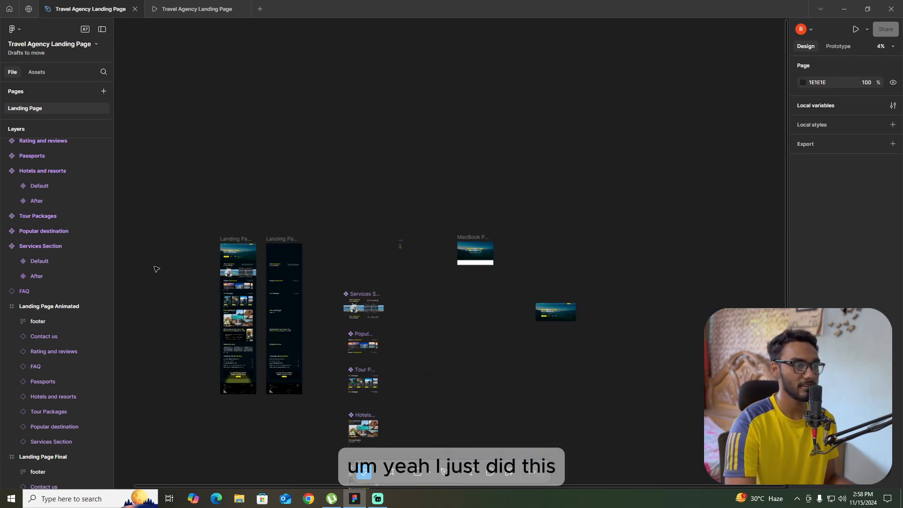
{"action": "scroll", "coordinate": [597, 273], "scroll_direction": "up", "scroll_amount": 6}
{"action": "left_click", "coordinate": [522, 285]}
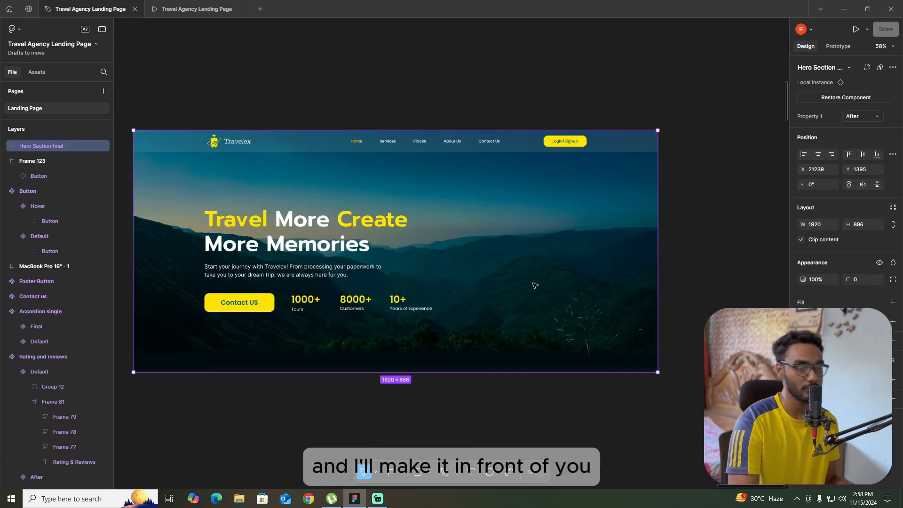
{"action": "scroll", "coordinate": [526, 284], "scroll_direction": "up", "scroll_amount": 4}
{"action": "right_click", "coordinate": [535, 236]}
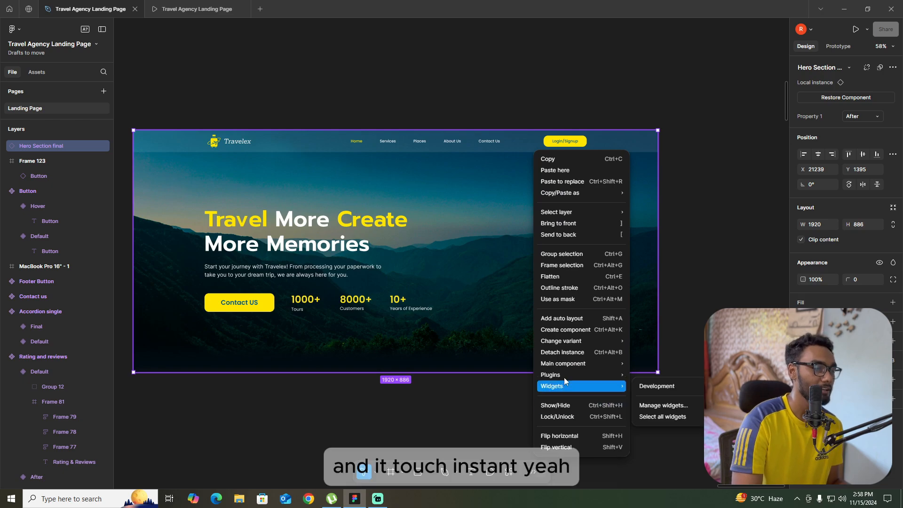
{"action": "left_click", "coordinate": [569, 351]}
{"action": "scroll", "coordinate": [696, 188], "scroll_direction": "down", "scroll_amount": 2}
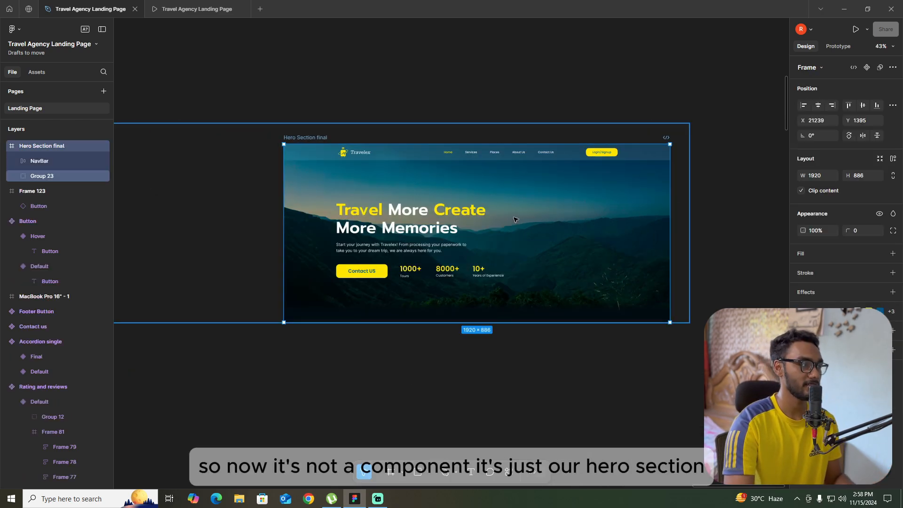
{"action": "left_click", "coordinate": [556, 69]}
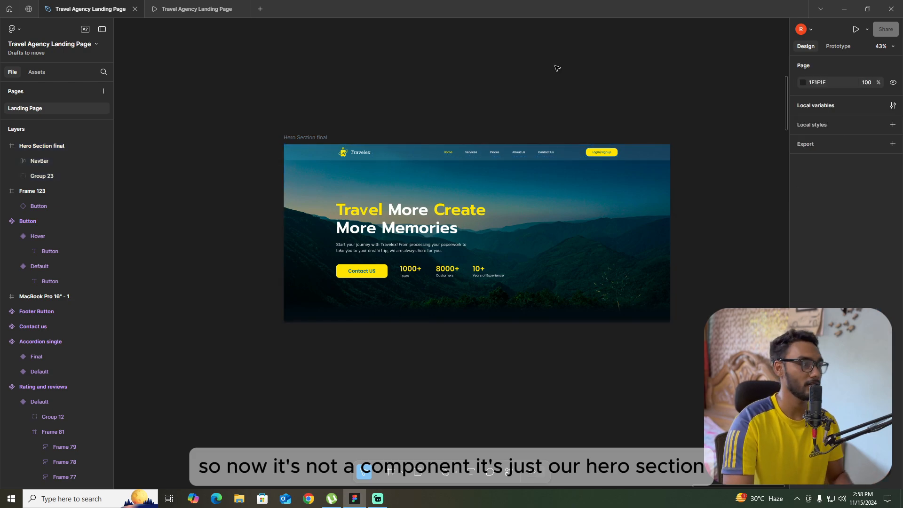
Examine the Contact US and statistics row and the background image inside the detached hero frame
{"action": "left_click", "coordinate": [579, 206]}
{"action": "scroll", "coordinate": [579, 206], "scroll_direction": "up", "scroll_amount": 2}
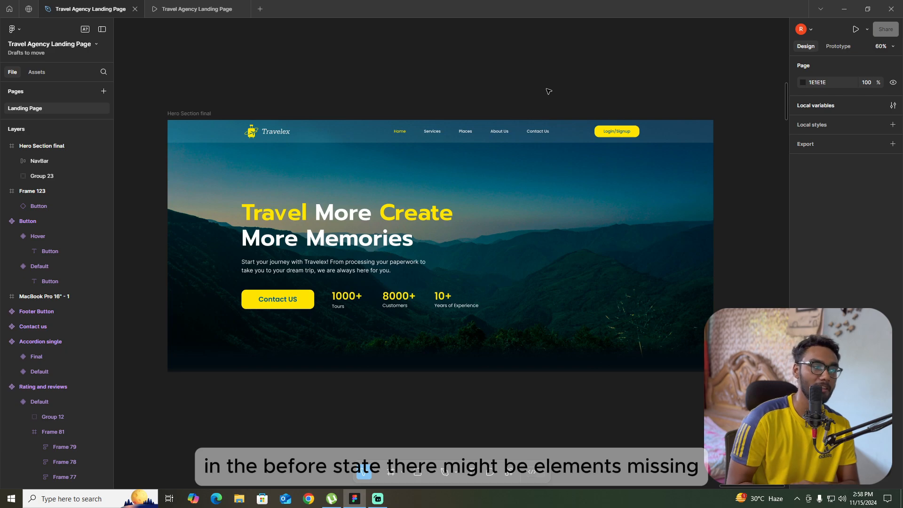
{"action": "left_click", "coordinate": [320, 305]}
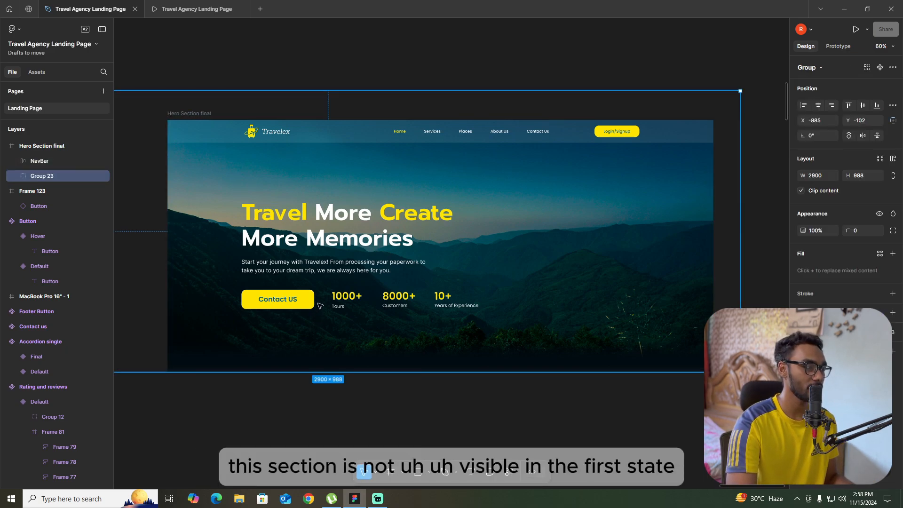
{"action": "double_click", "coordinate": [320, 305]}
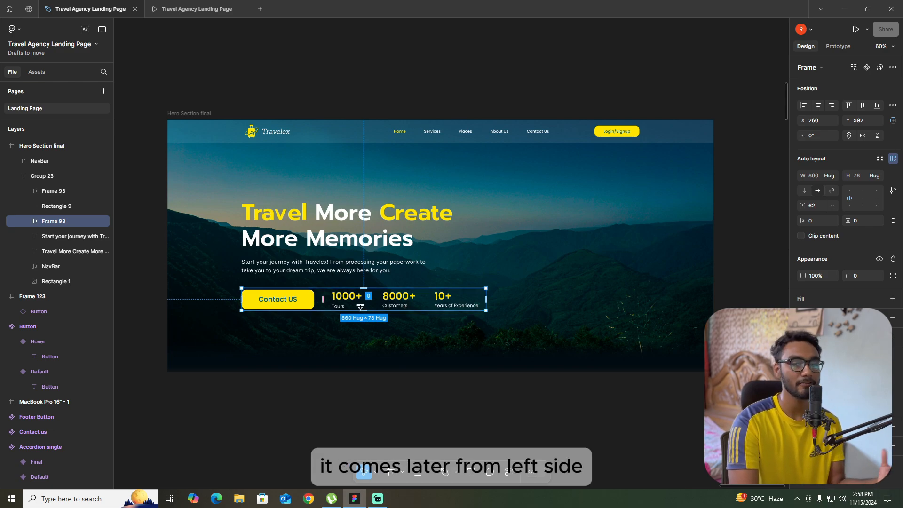
{"action": "left_click", "coordinate": [578, 261]}
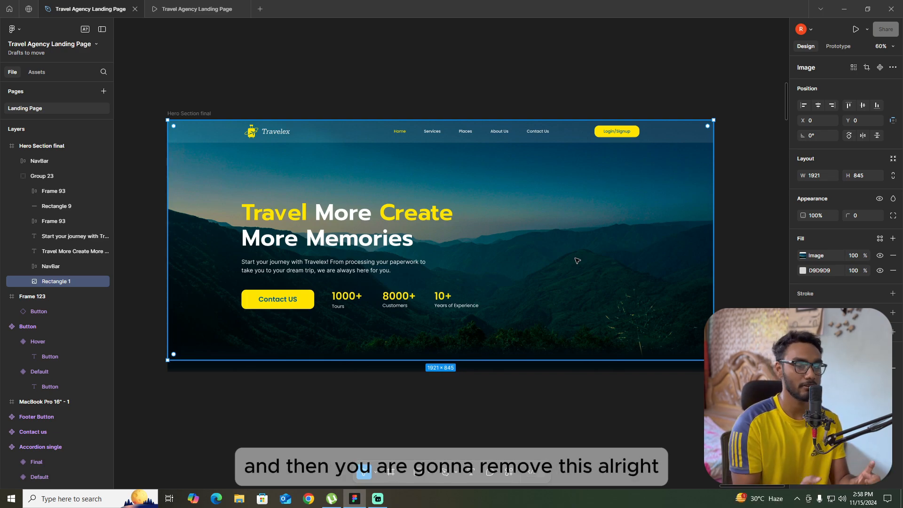
{"action": "left_click", "coordinate": [301, 87]}
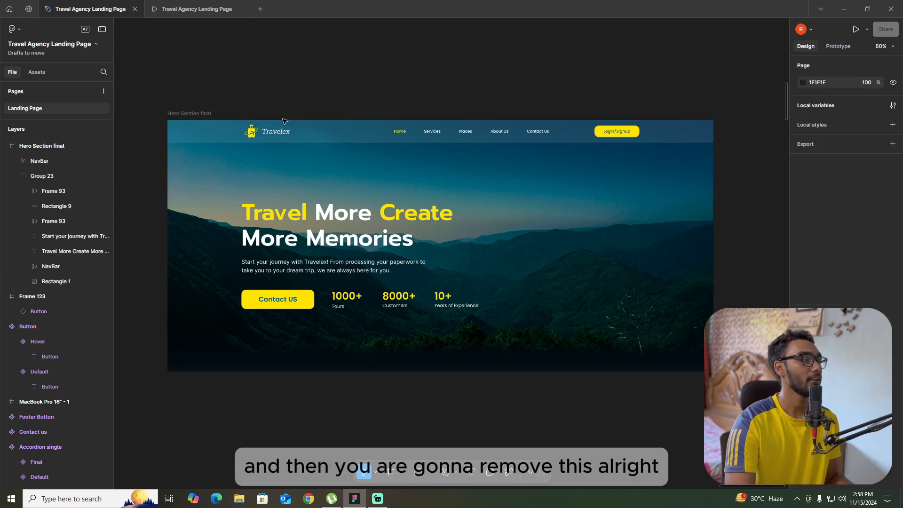
Turn the Hero Section final frame into a component and add a second variant to it
{"action": "left_click", "coordinate": [189, 114]}
{"action": "left_click", "coordinate": [865, 68]}
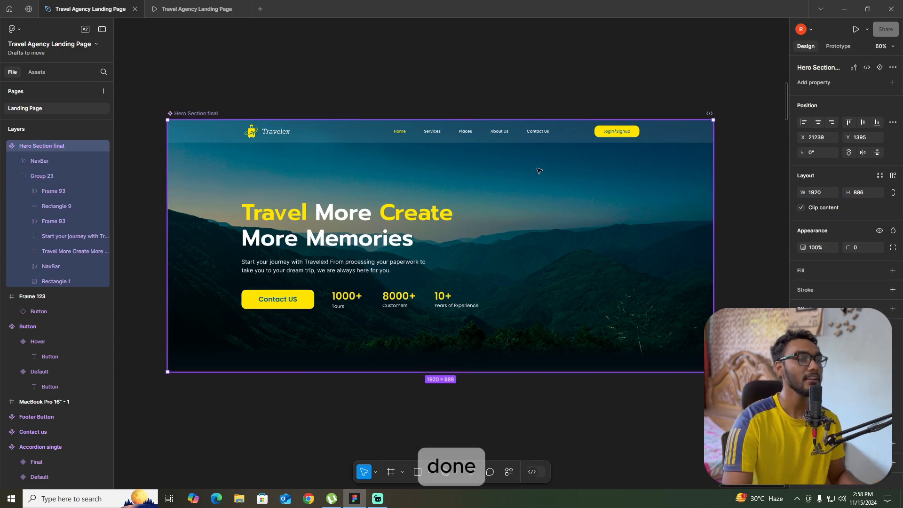
{"action": "left_click", "coordinate": [878, 69]}
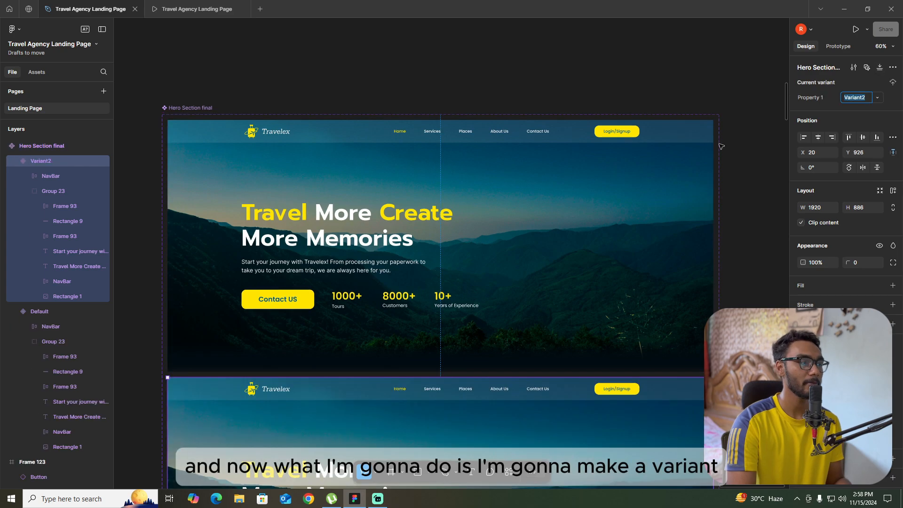
Rename the original hero variant by setting its Property 1 value to After
{"action": "scroll", "coordinate": [650, 209], "scroll_direction": "down", "scroll_amount": 2}
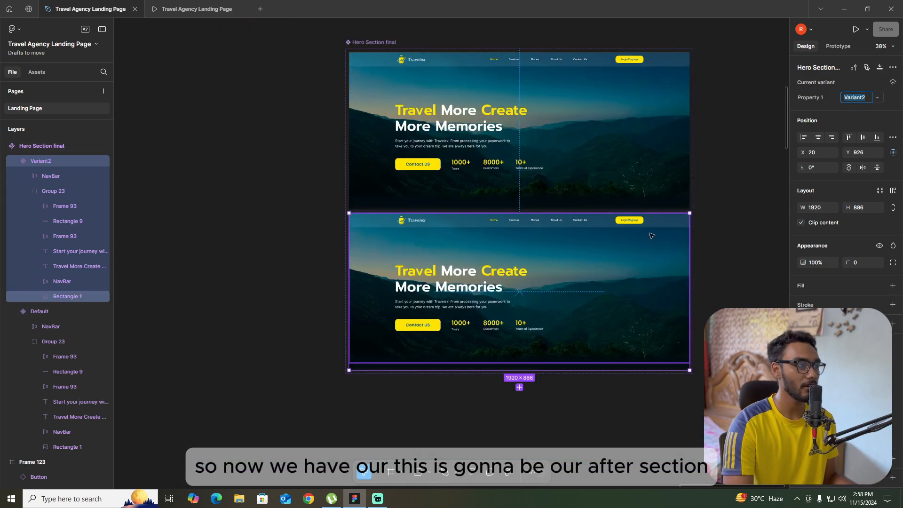
{"action": "scroll", "coordinate": [682, 188], "scroll_direction": "up", "scroll_amount": 1}
{"action": "left_click", "coordinate": [633, 162]}
{"action": "scroll", "coordinate": [564, 174], "scroll_direction": "up", "scroll_amount": 3}
{"action": "scroll", "coordinate": [517, 183], "scroll_direction": "up", "scroll_amount": 1}
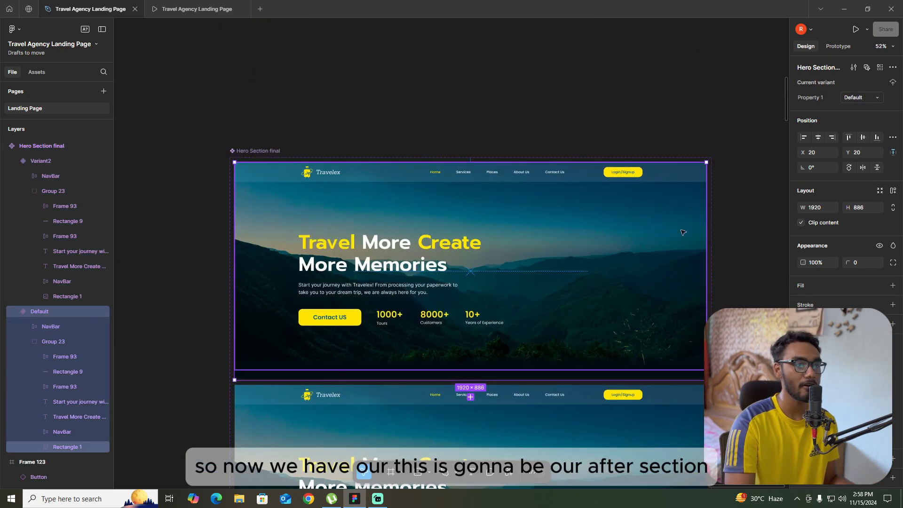
{"action": "left_click", "coordinate": [858, 99]}
{"action": "type", "text": "After"}
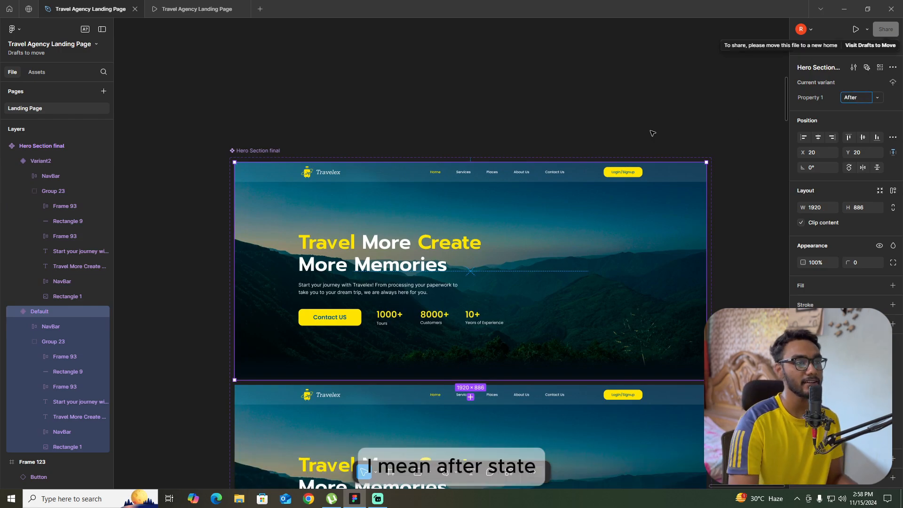
{"action": "left_click", "coordinate": [642, 105]}
Set Property 1 of the second hero variant to Before
{"action": "scroll", "coordinate": [631, 113], "scroll_direction": "down", "scroll_amount": 4}
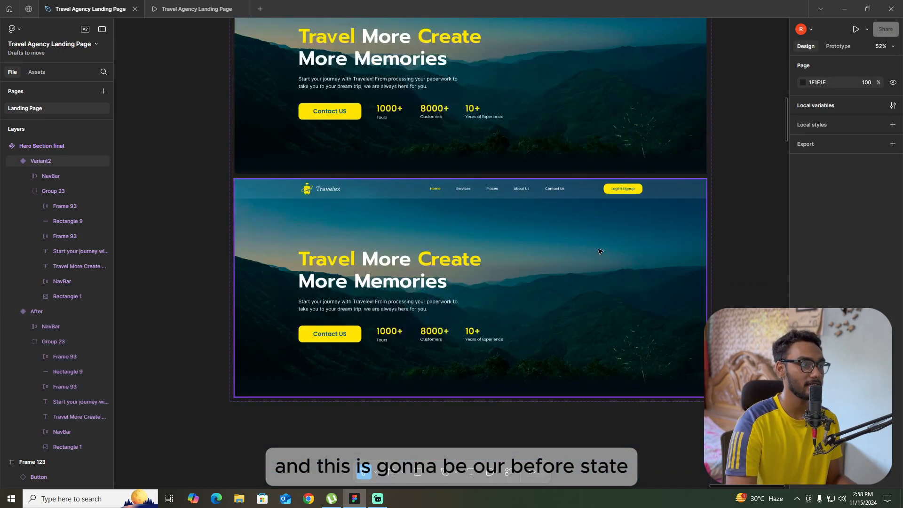
{"action": "left_click", "coordinate": [599, 249]}
{"action": "left_click", "coordinate": [871, 98]}
{"action": "type", "text": "B"}
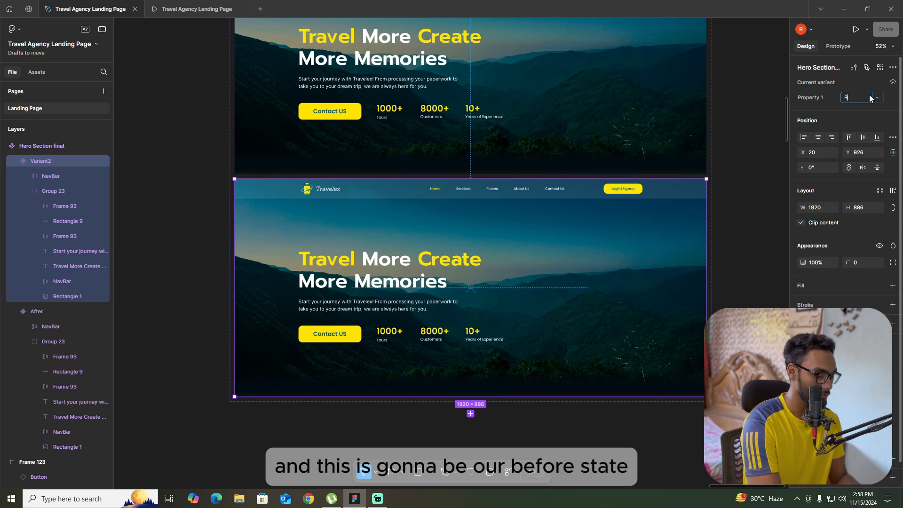
{"action": "type", "text": "efore"}
{"action": "key", "text": "Return"}
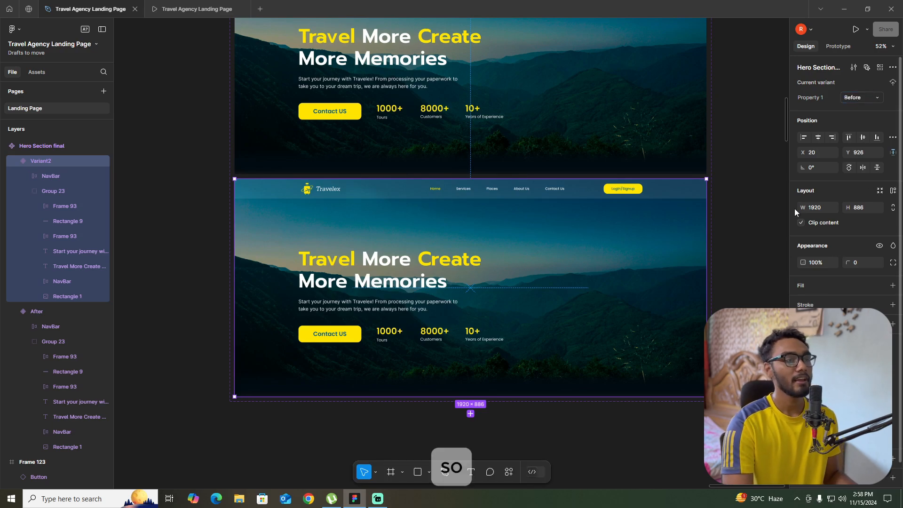
Move the Travel More Create More Memories heading in the Before variant toward the horizontal centre, at about X 631, Y 281
{"action": "scroll", "coordinate": [731, 229], "scroll_direction": "up", "scroll_amount": 2}
{"action": "scroll", "coordinate": [751, 260], "scroll_direction": "down", "scroll_amount": 2}
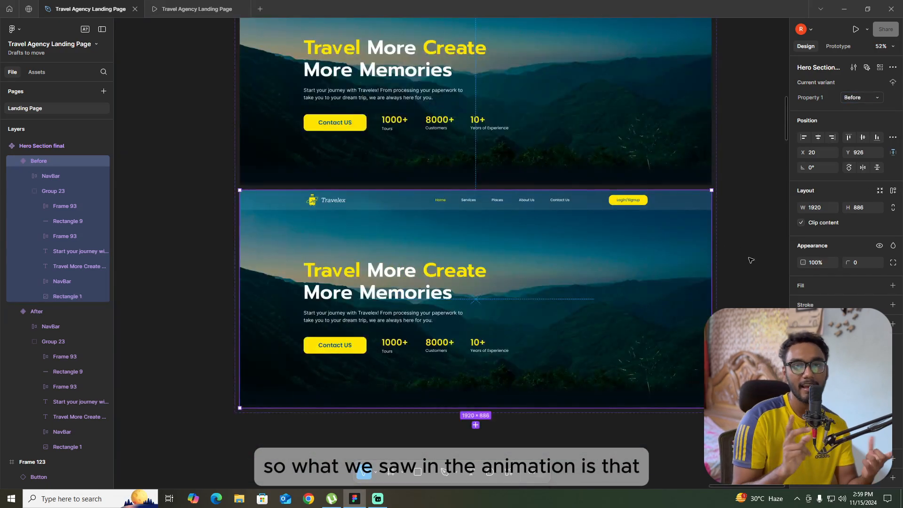
{"action": "left_click", "coordinate": [406, 287]}
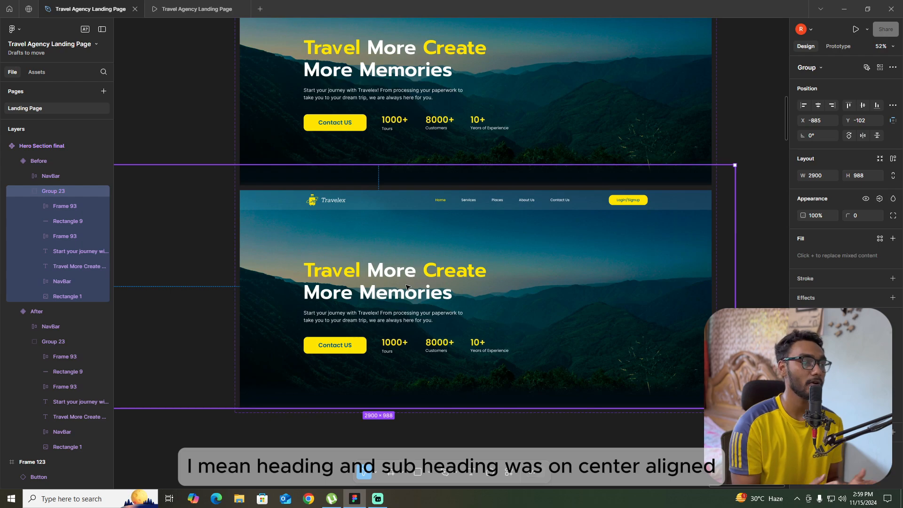
{"action": "double_click", "coordinate": [446, 275]}
{"action": "scroll", "coordinate": [463, 287], "scroll_direction": "up", "scroll_amount": 4}
{"action": "scroll", "coordinate": [439, 276], "scroll_direction": "down", "scroll_amount": 3}
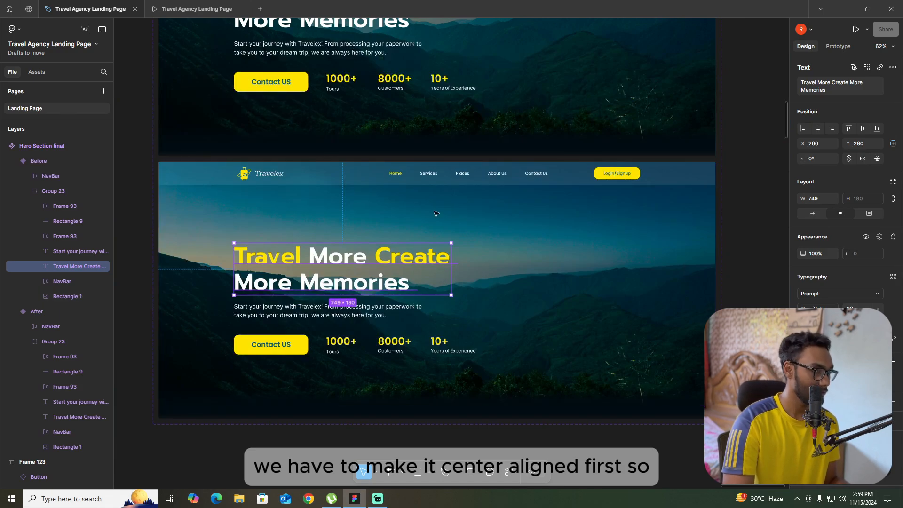
{"action": "left_click_drag", "start_coordinate": [386, 277], "coordinate": [494, 278]}
Centre the Travel More Create More Memories heading horizontally in the Before variant at X 585, Y 280, and centre-align its text
{"action": "key", "text": "alt"}
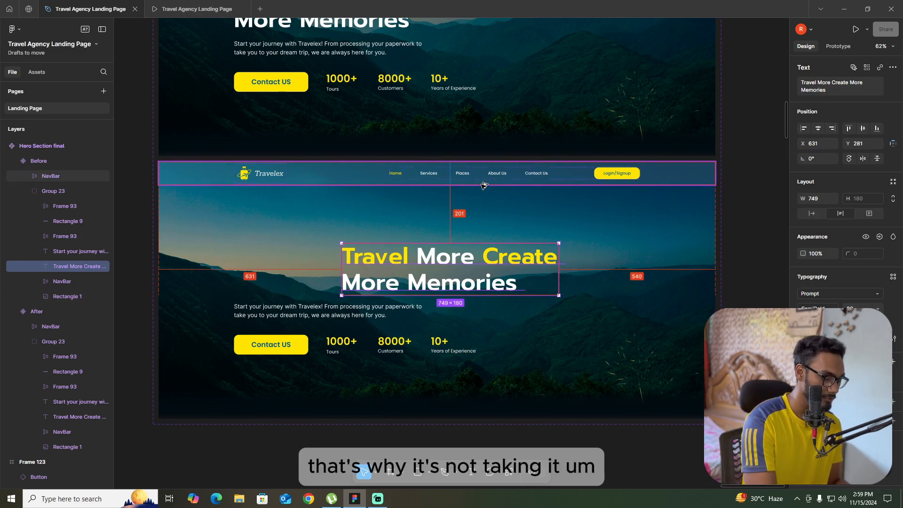
{"action": "key", "text": "Left"}
{"action": "key", "text": "Left"}
{"action": "key", "text": "Left"}
{"action": "key", "text": "Left"}
{"action": "key", "text": "Left"}
{"action": "key", "text": "Left"}
{"action": "key", "text": "Left"}
{"action": "key", "text": "Left"}
{"action": "key", "text": "Left"}
{"action": "key", "text": "Left"}
{"action": "key", "text": "Left"}
{"action": "key", "text": "Left"}
{"action": "key", "text": "Left"}
{"action": "key", "text": "Left"}
{"action": "key", "text": "Left"}
{"action": "key", "text": "Left"}
{"action": "key", "text": "Left"}
{"action": "key", "text": "Left"}
{"action": "key", "text": "Left"}
{"action": "key", "text": "Left"}
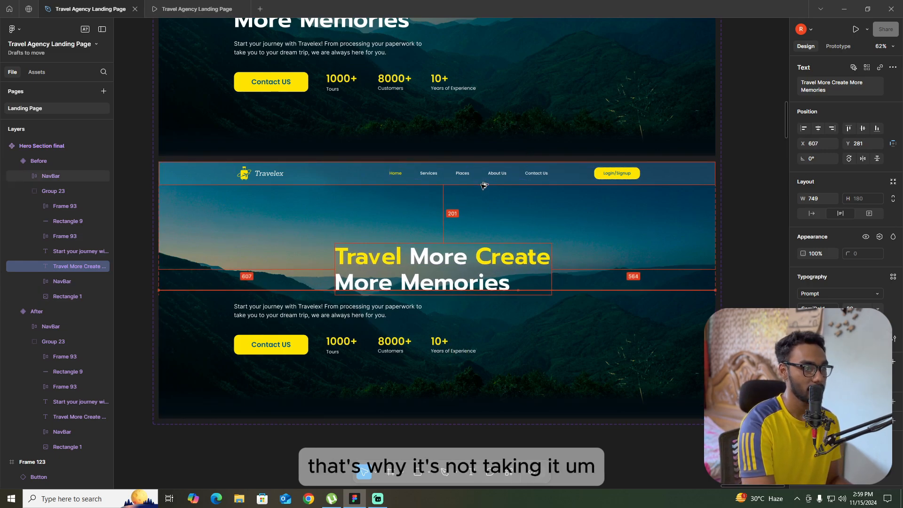
{"action": "key", "text": "Left"}
{"action": "key", "text": "Left"}
{"action": "key", "text": "Left"}
{"action": "key", "text": "Left"}
{"action": "key", "text": "Left"}
{"action": "key", "text": "Left"}
{"action": "key", "text": "Left"}
{"action": "key", "text": "Left"}
{"action": "key", "text": "Left"}
{"action": "key", "text": "Left"}
{"action": "key", "text": "Left"}
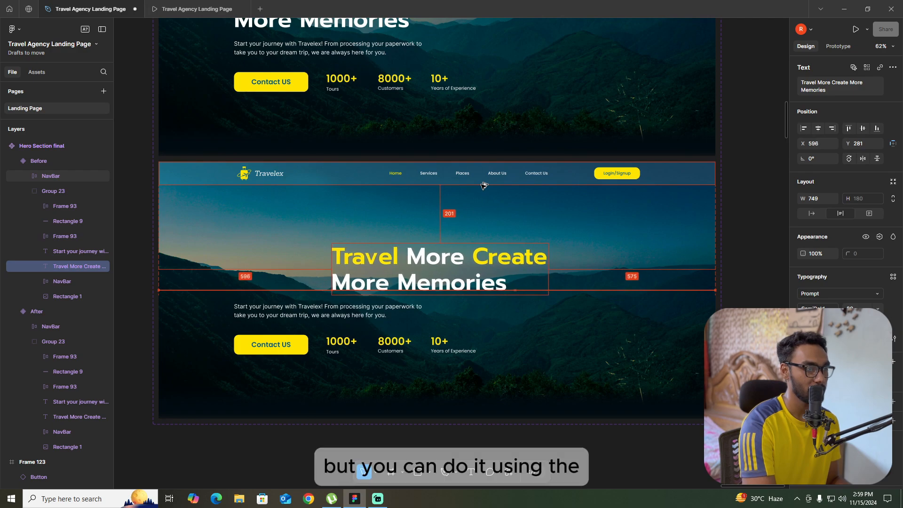
{"action": "key", "text": "Left"}
{"action": "key", "text": "Left"}
{"action": "key", "text": "Left"}
{"action": "key", "text": "Left"}
{"action": "key", "text": "Left"}
{"action": "key", "text": "Left"}
{"action": "key", "text": "Left"}
{"action": "key", "text": "Left"}
{"action": "key", "text": "Left"}
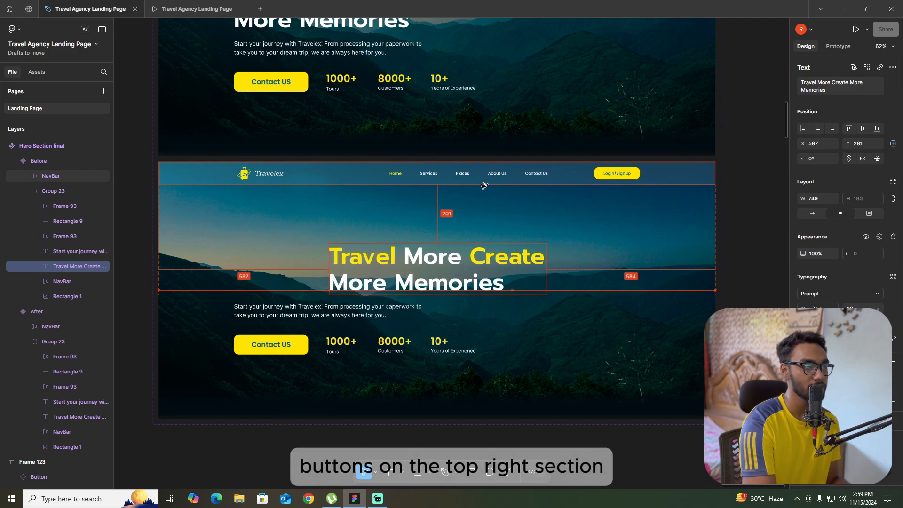
{"action": "key", "text": "Left"}
{"action": "key", "text": "Left"}
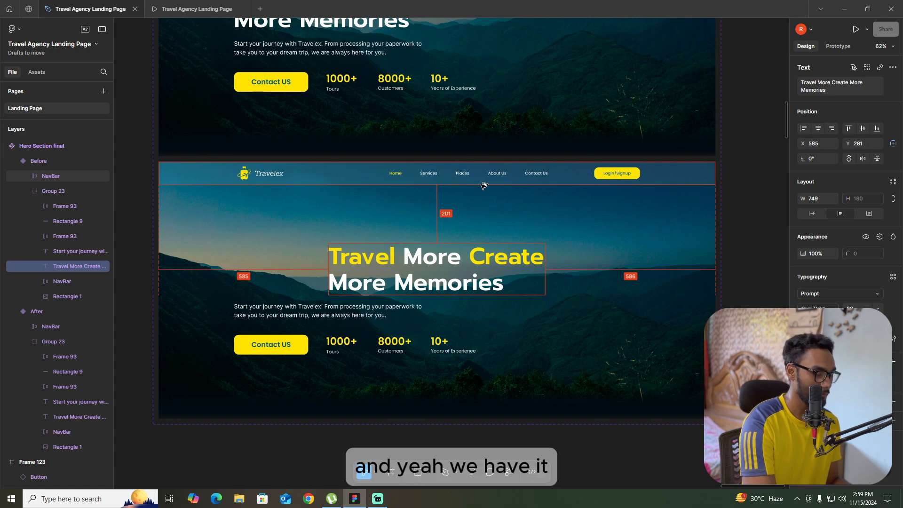
{"action": "key", "text": "Up"}
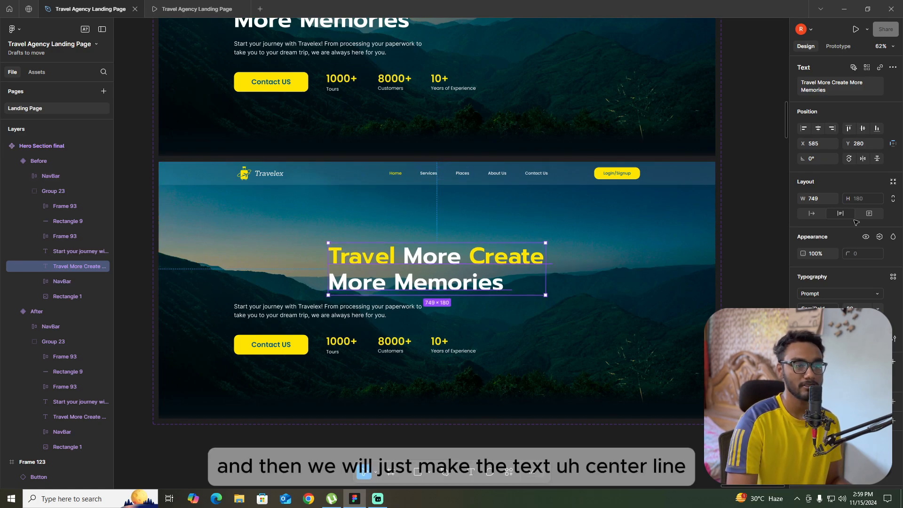
{"action": "left_click", "coordinate": [818, 338]}
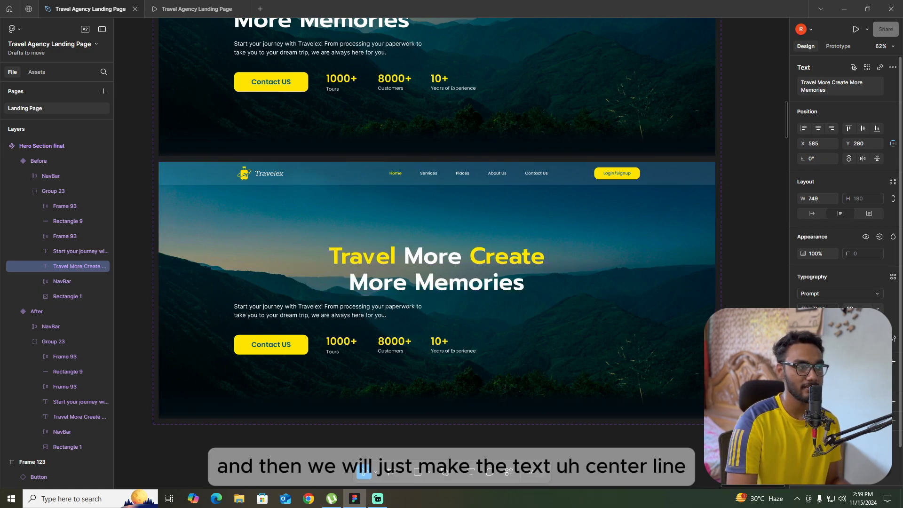
{"action": "left_click", "coordinate": [765, 285]}
Centre the Start your journey subheading under the Before variant's heading at X 629, Y 484, and centre-align its text
{"action": "double_click", "coordinate": [355, 310]}
{"action": "double_click", "coordinate": [354, 310]}
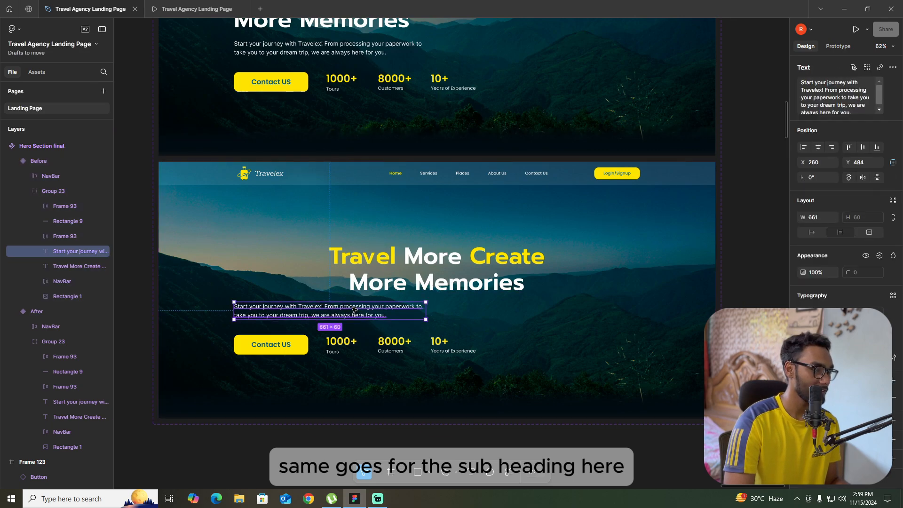
{"action": "left_click_drag", "start_coordinate": [403, 313], "coordinate": [501, 311]}
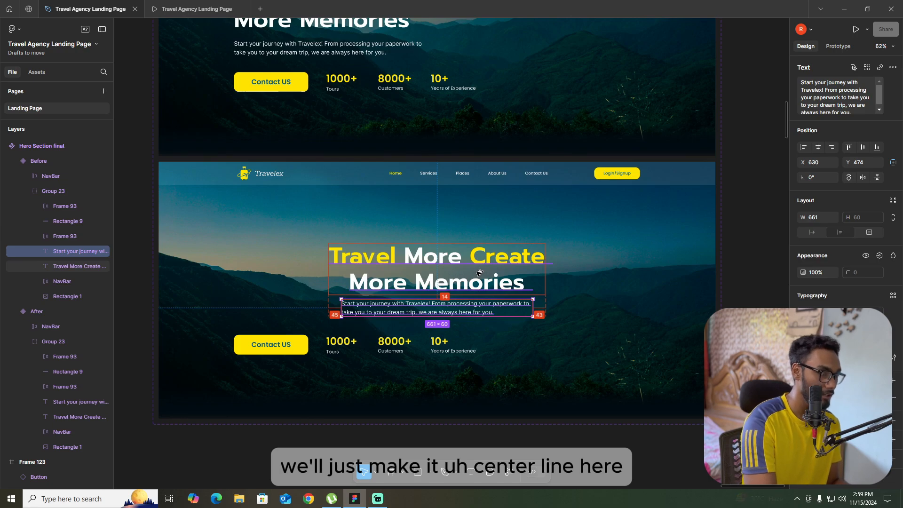
{"action": "key", "text": "Left"}
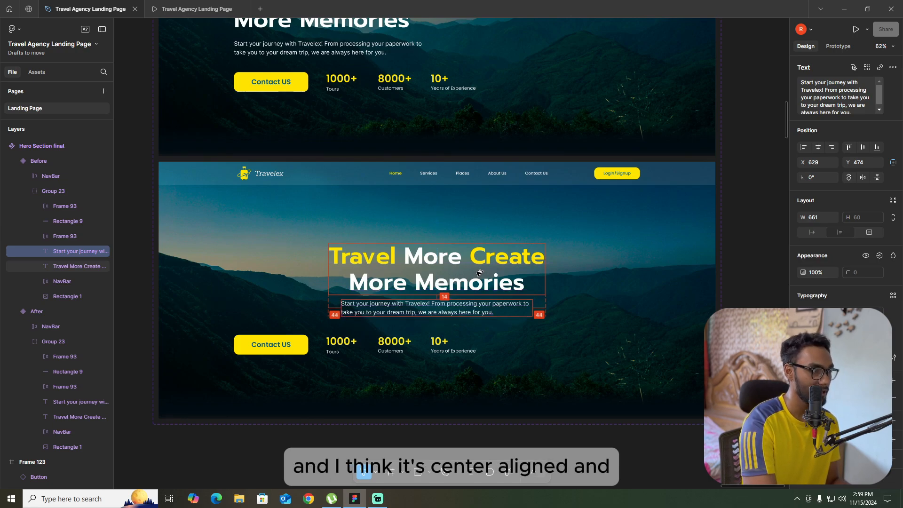
{"action": "key", "text": "Down"}
{"action": "key", "text": "Down"}
{"action": "key", "text": "Down"}
{"action": "key", "text": "Down"}
{"action": "key", "text": "Down"}
{"action": "key", "text": "Down"}
{"action": "key", "text": "Down"}
{"action": "key", "text": "Down"}
{"action": "key", "text": "Down"}
{"action": "key", "text": "Down"}
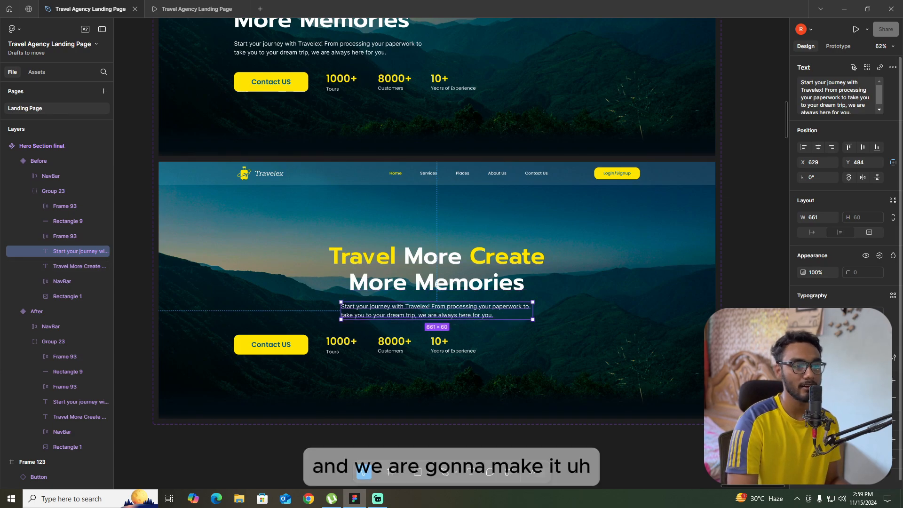
{"action": "left_click", "coordinate": [818, 358]}
{"action": "left_click", "coordinate": [760, 278]}
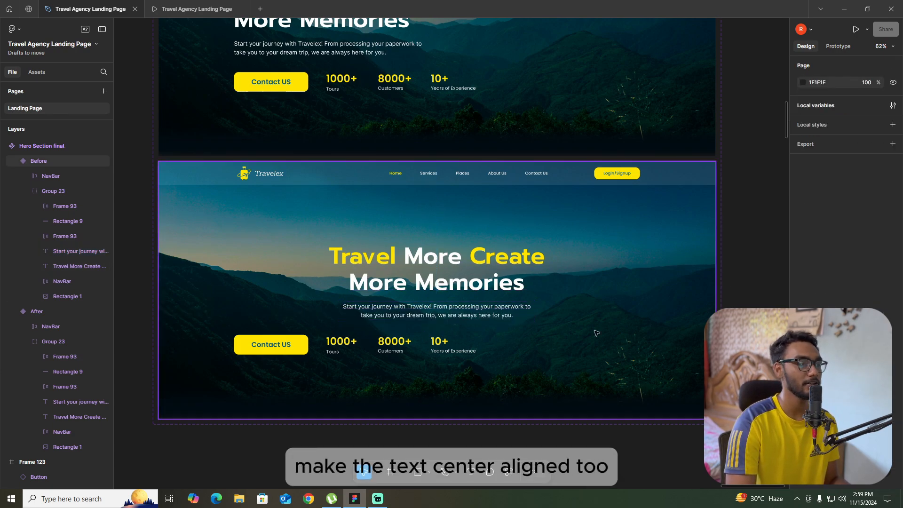
Move the Before variant's row with the Contact US button and statistics out past the frame's left edge, to X -884, Y 592
{"action": "left_click", "coordinate": [409, 351]}
{"action": "double_click", "coordinate": [409, 351]}
{"action": "double_click", "coordinate": [409, 351]}
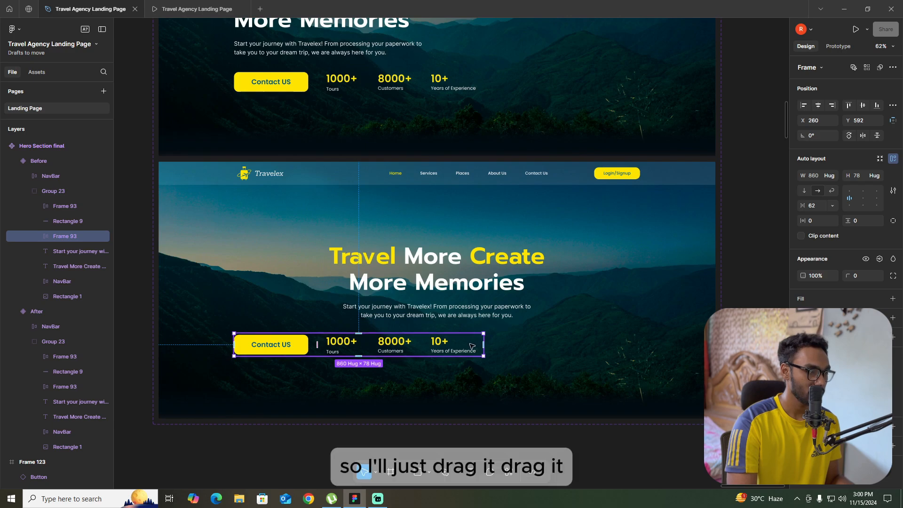
{"action": "left_click_drag", "start_coordinate": [465, 345], "coordinate": [171, 348]}
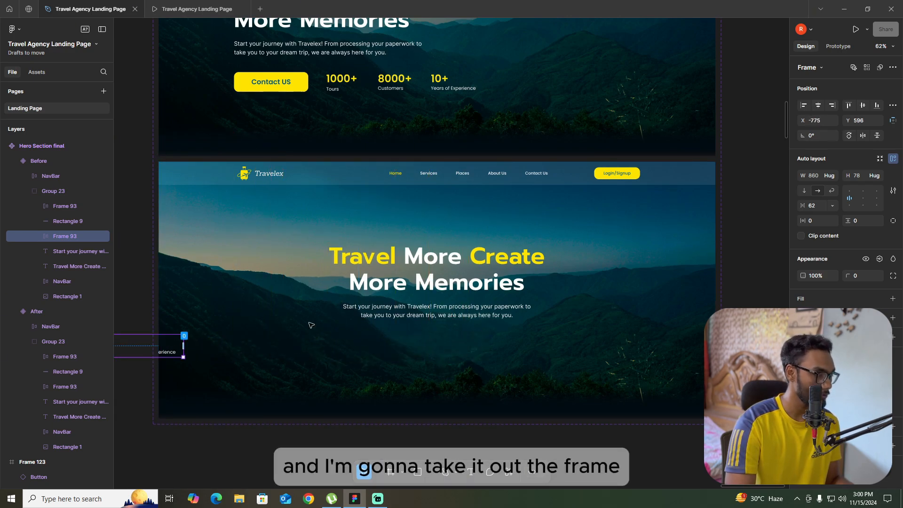
{"action": "key", "text": "alt"}
{"action": "key", "text": "Up"}
{"action": "key", "text": "Up"}
{"action": "key", "text": "Up"}
{"action": "key", "text": "Up"}
{"action": "key", "text": "Up"}
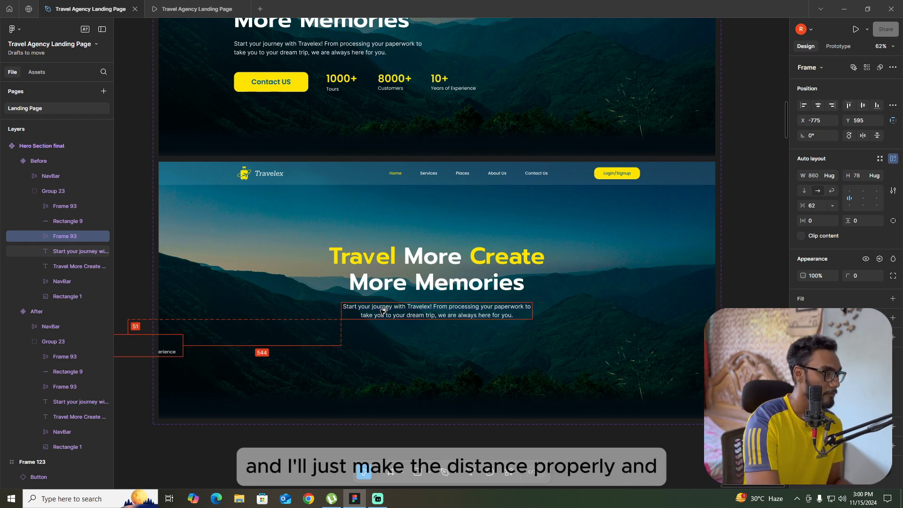
{"action": "key", "text": "Down"}
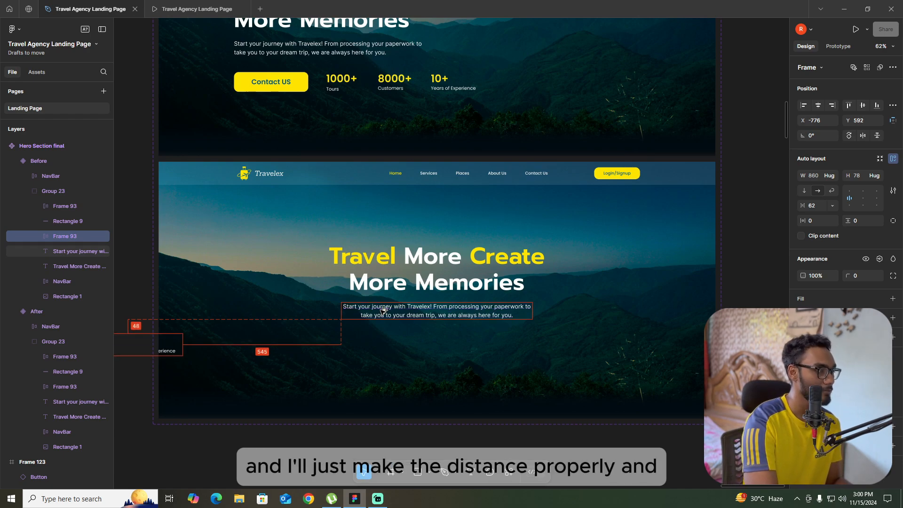
{"action": "key", "text": "Left"}
{"action": "key", "text": "Left"}
{"action": "key", "text": "Left"}
{"action": "key", "text": "Left"}
{"action": "key", "text": "Left"}
{"action": "key", "text": "Left"}
{"action": "key", "text": "Left"}
{"action": "key", "text": "Left"}
{"action": "key", "text": "Left"}
{"action": "key", "text": "Left"}
{"action": "key", "text": "Left"}
{"action": "key", "text": "Left"}
{"action": "key", "text": "Left"}
{"action": "key", "text": "Left"}
{"action": "key", "text": "Left"}
{"action": "key", "text": "Left"}
{"action": "key", "text": "Left"}
{"action": "key", "text": "Left"}
{"action": "key", "text": "Left"}
{"action": "key", "text": "Left"}
{"action": "key", "text": "Left"}
{"action": "key", "text": "Left"}
{"action": "key", "text": "Left"}
{"action": "key", "text": "Left"}
{"action": "key", "text": "Left"}
{"action": "key", "text": "Left"}
{"action": "key", "text": "Left"}
{"action": "key", "text": "Left"}
{"action": "key", "text": "Left"}
{"action": "key", "text": "Left"}
{"action": "key", "text": "Left"}
{"action": "key", "text": "Left"}
{"action": "key", "text": "Left"}
{"action": "key", "text": "Left"}
{"action": "key", "text": "Left"}
{"action": "key", "text": "Left"}
{"action": "key", "text": "Left"}
{"action": "key", "text": "Left"}
{"action": "key", "text": "Left"}
{"action": "key", "text": "Left"}
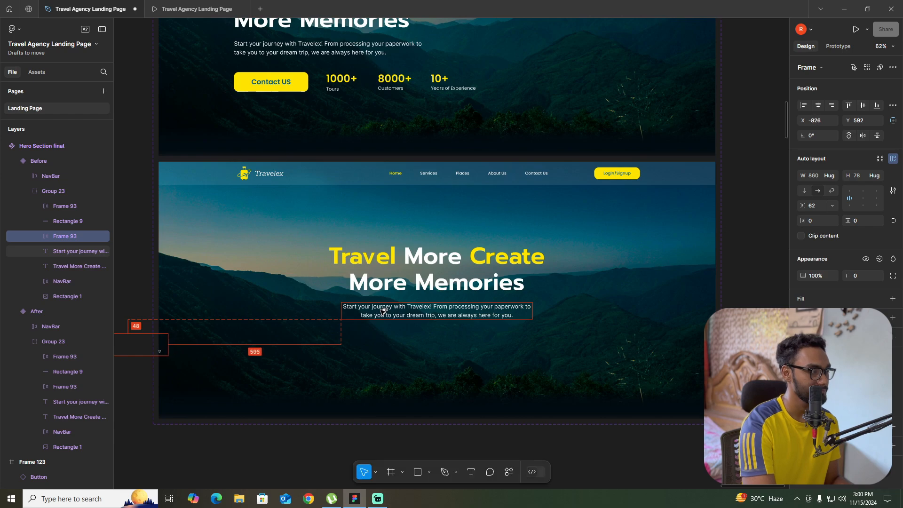
{"action": "key", "text": "Left"}
{"action": "key", "text": "Left"}
{"action": "key", "text": "Left"}
{"action": "key", "text": "Left"}
{"action": "key", "text": "Left"}
{"action": "key", "text": "Left"}
{"action": "key", "text": "Left"}
{"action": "key", "text": "Left"}
{"action": "key", "text": "Left"}
{"action": "key", "text": "Left"}
{"action": "key", "text": "Left"}
{"action": "key", "text": "Left"}
{"action": "key", "text": "Left"}
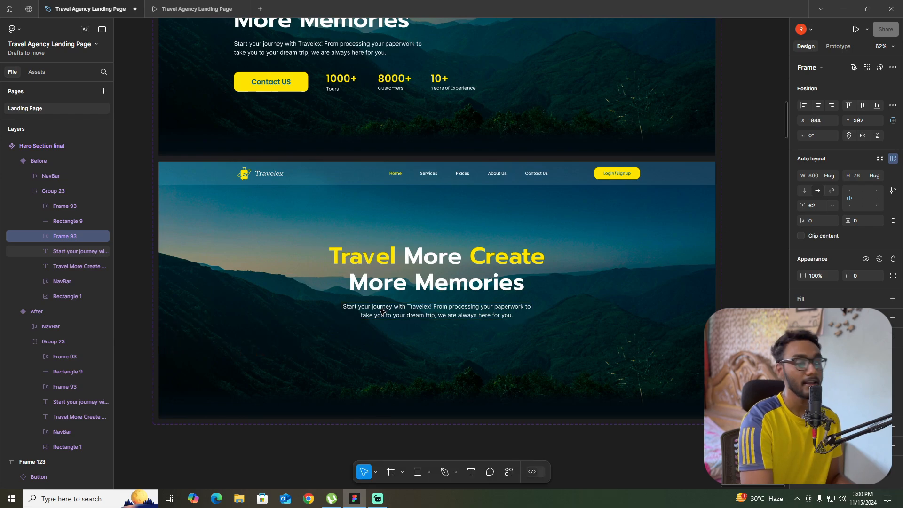
Check the Clip content setting of the After variant and the Before variant
{"action": "scroll", "coordinate": [464, 332], "scroll_direction": "down", "scroll_amount": 2}
{"action": "scroll", "coordinate": [464, 332], "scroll_direction": "down", "scroll_amount": 4}
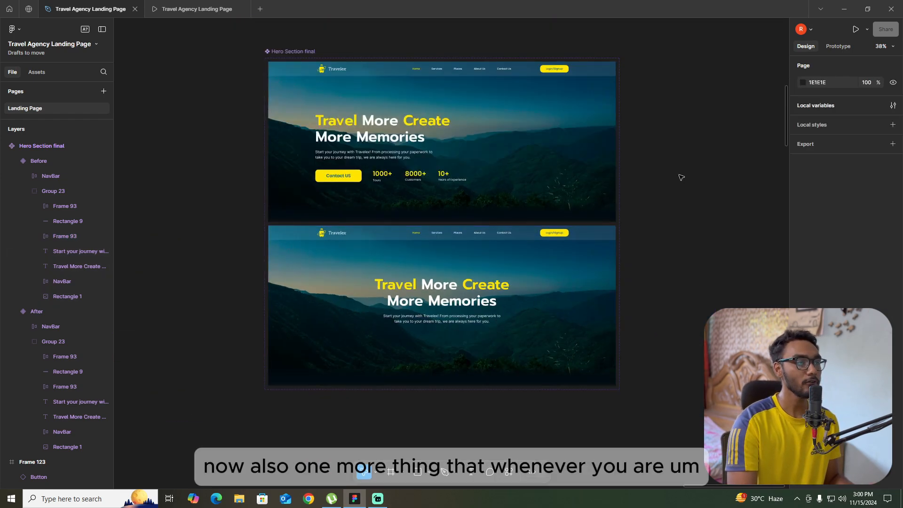
{"action": "left_click", "coordinate": [540, 116]}
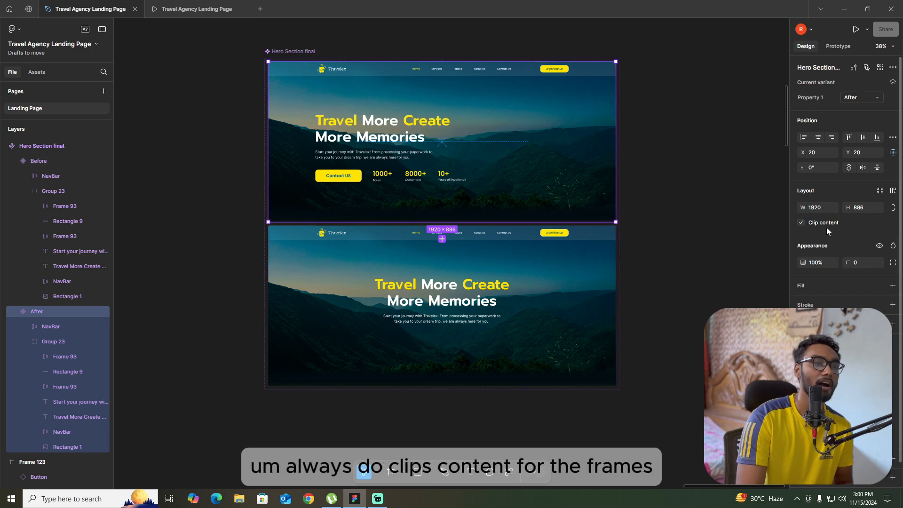
{"action": "left_click", "coordinate": [801, 223]}
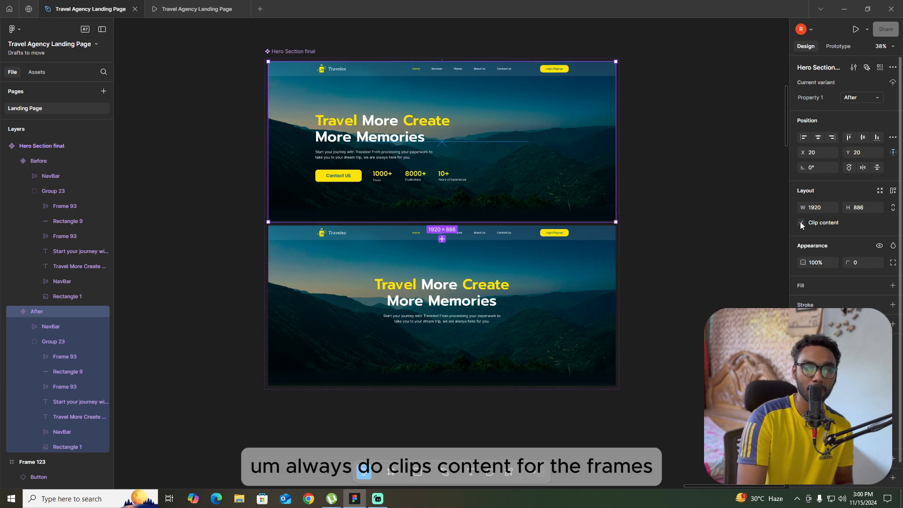
{"action": "left_click", "coordinate": [555, 296]}
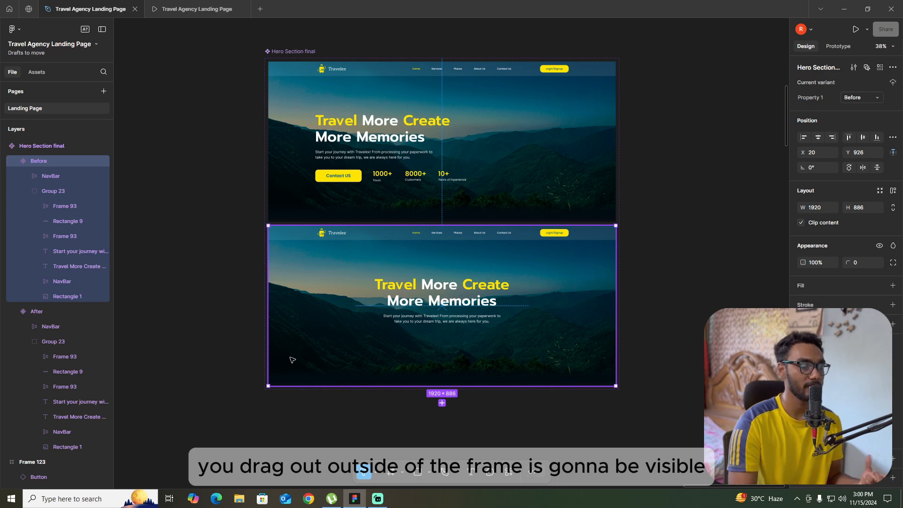
{"action": "left_click", "coordinate": [685, 241]}
Move the Before variant's NavBar straight up out of the frame, to X 0, Y -86
{"action": "scroll", "coordinate": [440, 240], "scroll_direction": "up", "scroll_amount": 2}
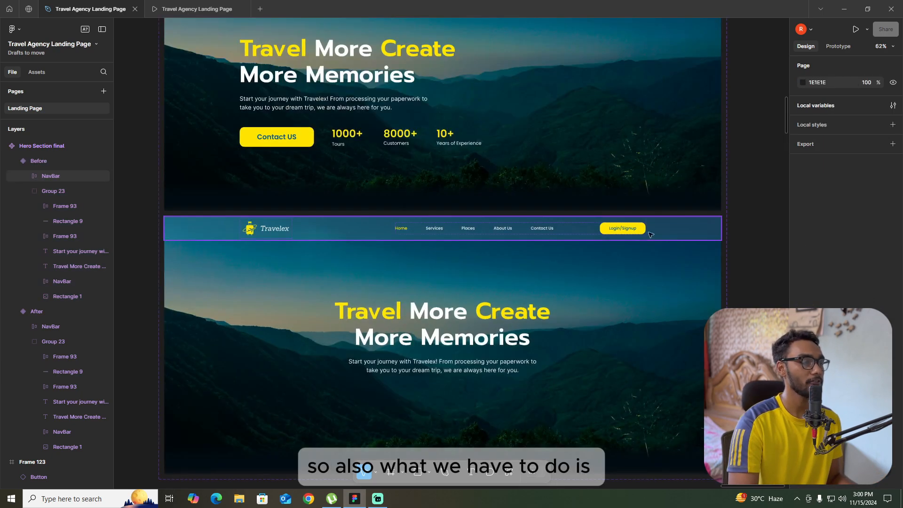
{"action": "double_click", "coordinate": [680, 234]}
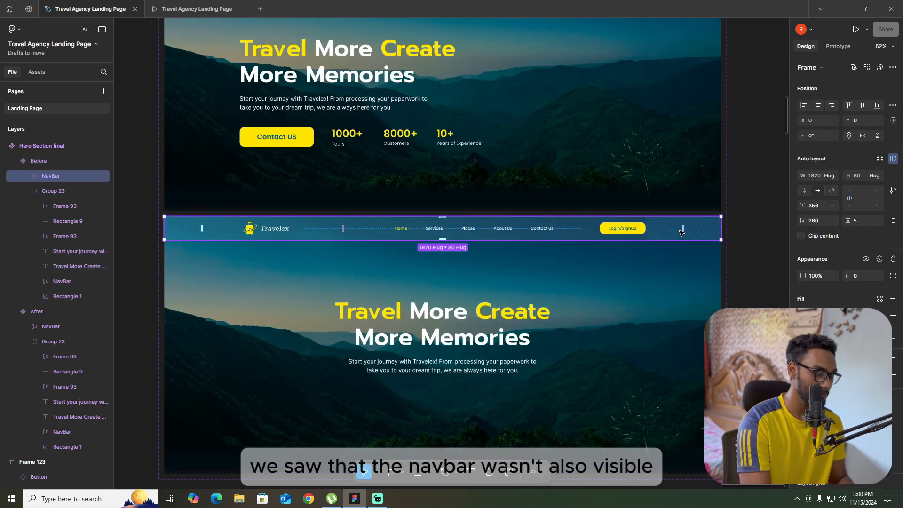
{"action": "left_click_drag", "start_coordinate": [680, 232], "coordinate": [680, 231]}
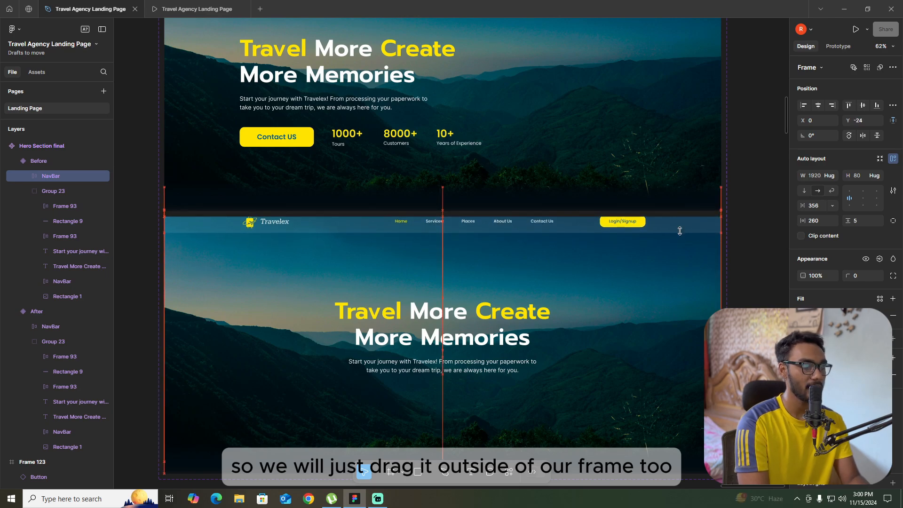
{"action": "key", "text": "Up"}
{"action": "key", "text": "Up"}
{"action": "key", "text": "Up"}
{"action": "key", "text": "Up"}
{"action": "key", "text": "Up"}
{"action": "key", "text": "Up"}
{"action": "key", "text": "Up"}
{"action": "key", "text": "Up"}
{"action": "key", "text": "Up"}
{"action": "key", "text": "Up"}
{"action": "key", "text": "Up"}
{"action": "key", "text": "Up"}
{"action": "key", "text": "Up"}
{"action": "key", "text": "Up"}
{"action": "key", "text": "Up"}
{"action": "key", "text": "Up"}
{"action": "key", "text": "Up"}
{"action": "key", "text": "Up"}
{"action": "key", "text": "Up"}
{"action": "key", "text": "Up"}
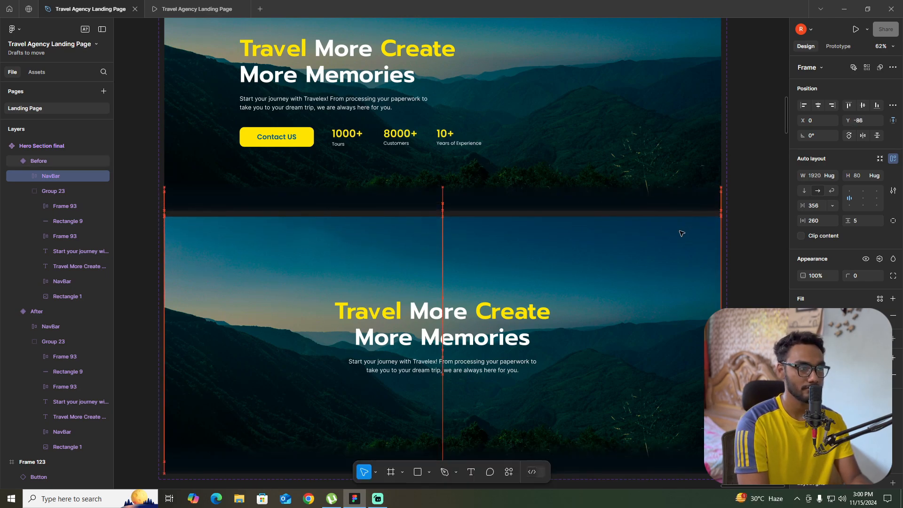
Nudge the Before variant's NavBar further up out of the frame, to Y -102
{"action": "key", "text": "Up"}
{"action": "key", "text": "Up"}
{"action": "key", "text": "Up"}
{"action": "key", "text": "Up"}
{"action": "key", "text": "Up"}
{"action": "key", "text": "Up"}
{"action": "key", "text": "Up"}
{"action": "key", "text": "Up"}
{"action": "key", "text": "Up"}
{"action": "key", "text": "Up"}
{"action": "key", "text": "Up"}
{"action": "key", "text": "Up"}
{"action": "key", "text": "Up"}
{"action": "key", "text": "Up"}
{"action": "key", "text": "Up"}
{"action": "key", "text": "Up"}
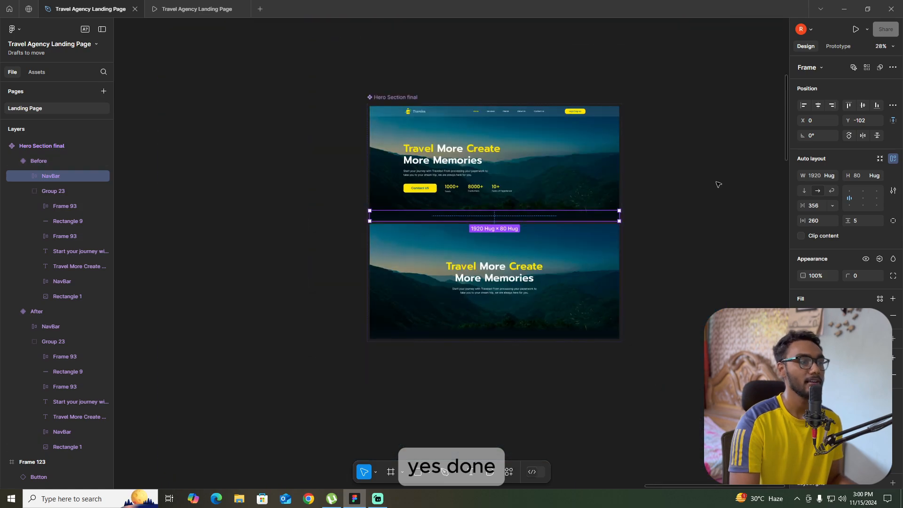
{"action": "left_click", "coordinate": [718, 185]}
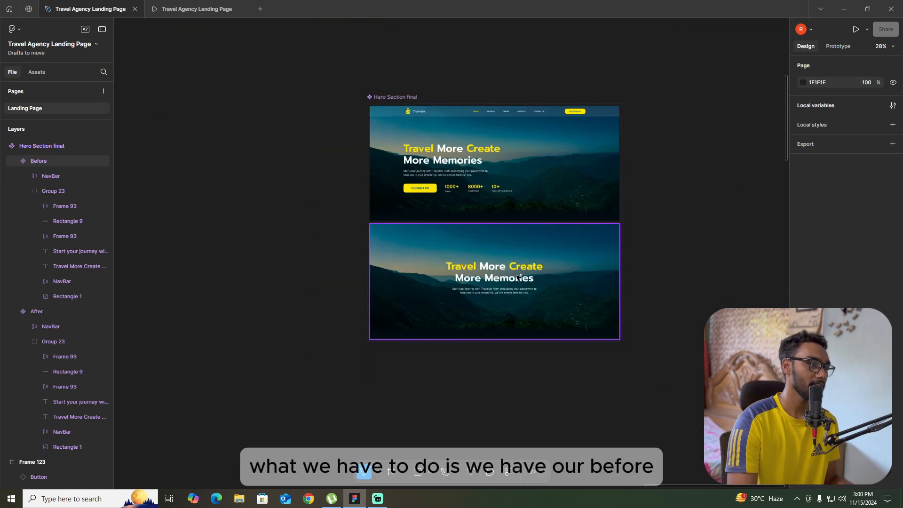
Add a prototype interaction from the Before variant that changes it to the After variant
{"action": "scroll", "coordinate": [572, 255], "scroll_direction": "up", "scroll_amount": 3}
{"action": "left_click", "coordinate": [592, 235]}
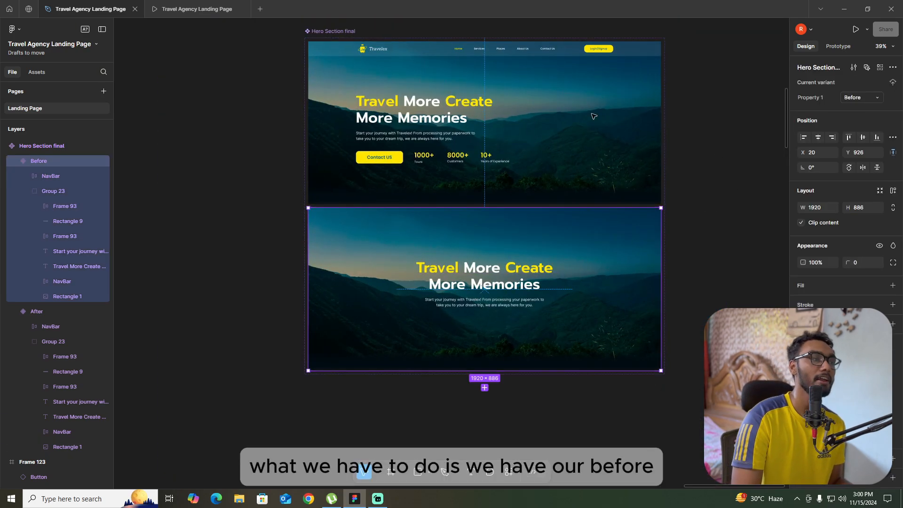
{"action": "left_click", "coordinate": [595, 121]}
{"action": "left_click", "coordinate": [606, 251]}
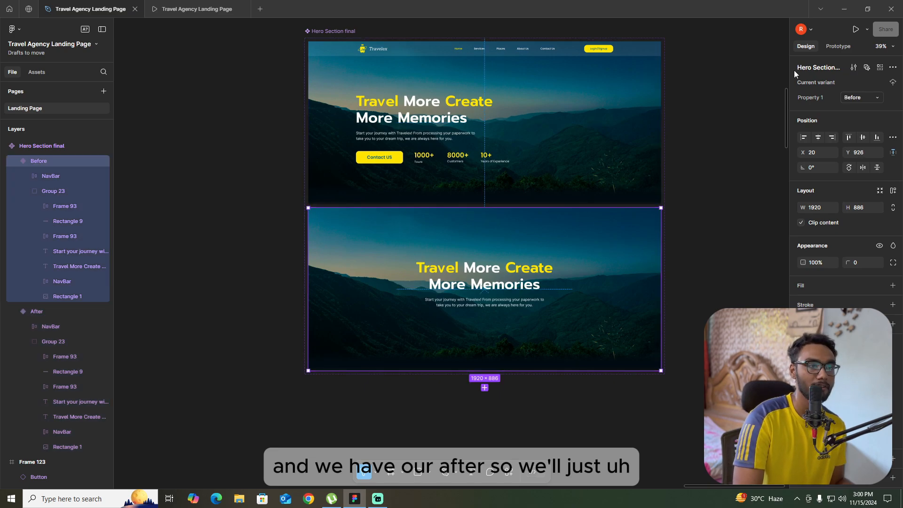
{"action": "left_click", "coordinate": [839, 46]}
{"action": "scroll", "coordinate": [731, 164], "scroll_direction": "up", "scroll_amount": 3}
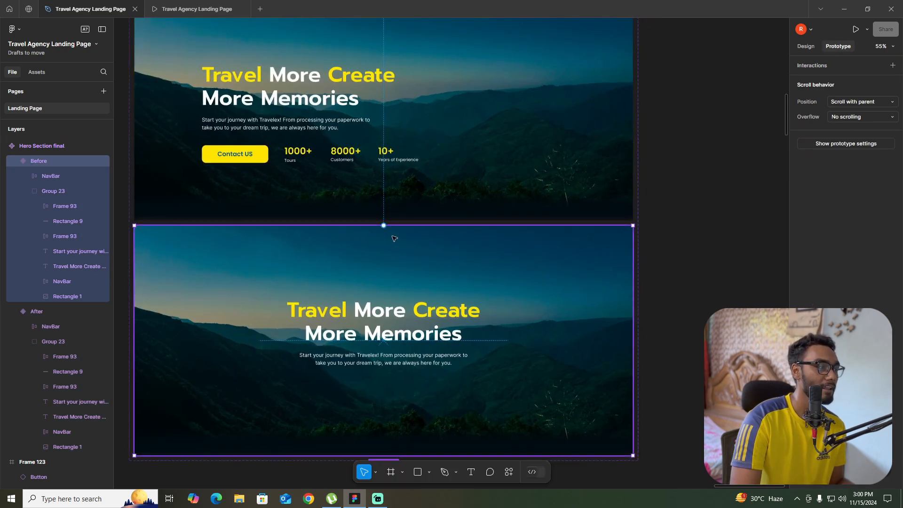
{"action": "left_click_drag", "start_coordinate": [384, 225], "coordinate": [384, 203]}
{"action": "scroll", "coordinate": [383, 205], "scroll_direction": "up", "scroll_amount": 5}
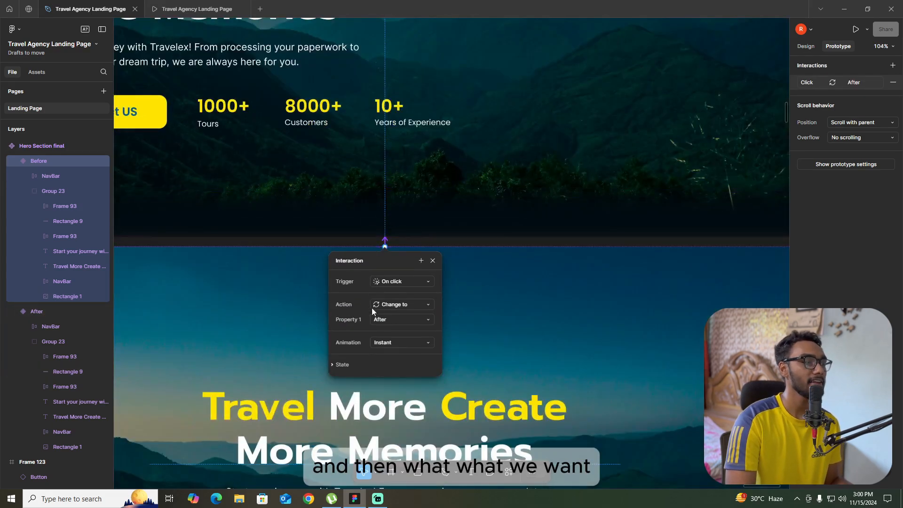
Set the Before-to-After interaction's trigger to After delay with a delay of 1000 ms
{"action": "left_click", "coordinate": [402, 281]}
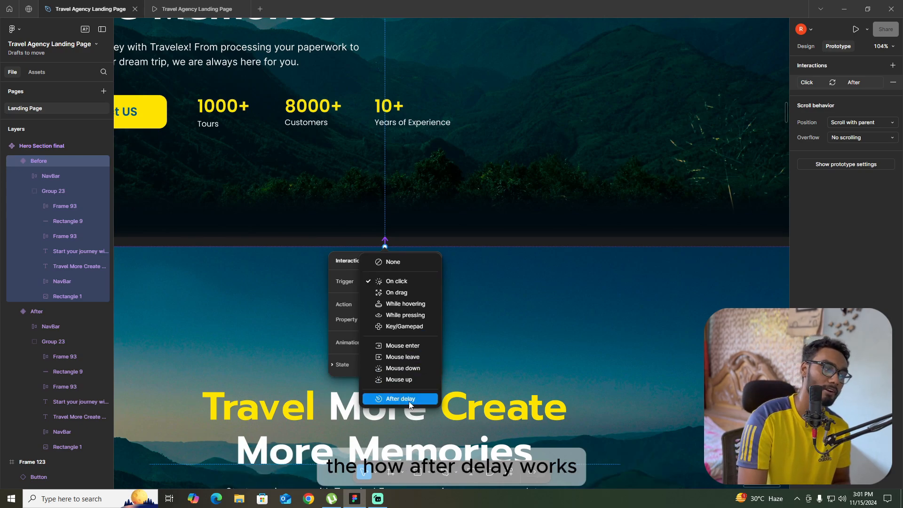
{"action": "left_click", "coordinate": [408, 402]}
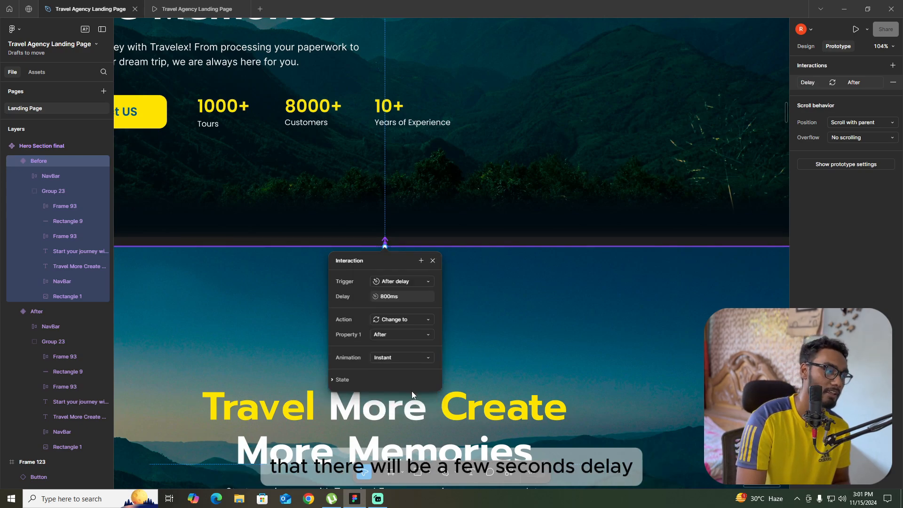
{"action": "left_click", "coordinate": [399, 296]}
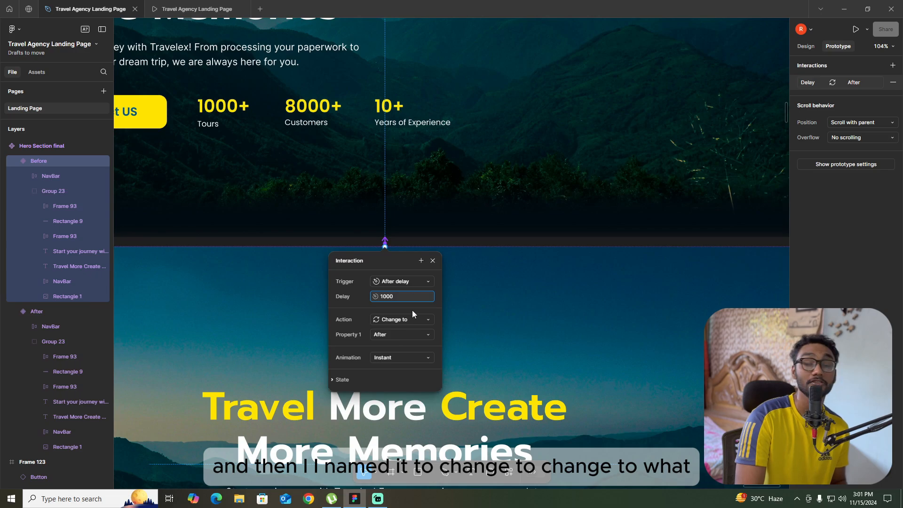
{"action": "scroll", "coordinate": [423, 336], "scroll_direction": "up", "scroll_amount": 3}
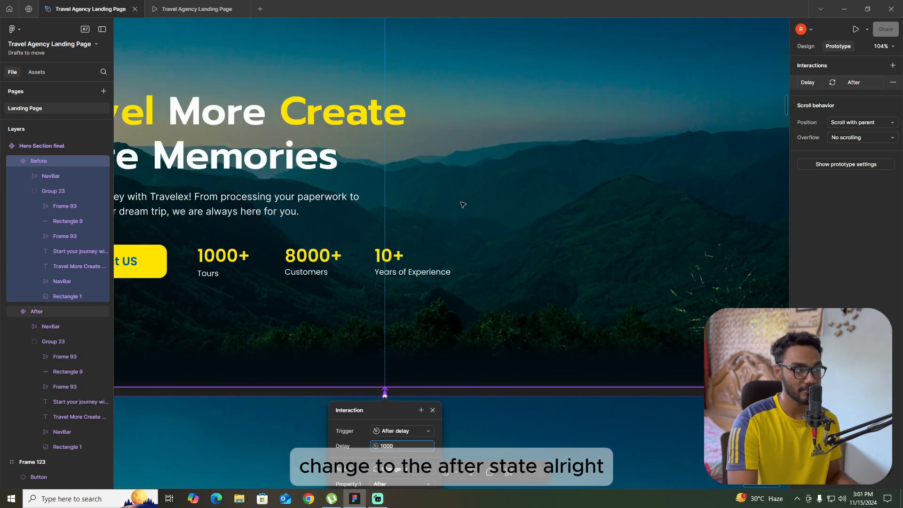
{"action": "scroll", "coordinate": [442, 306], "scroll_direction": "down", "scroll_amount": 5}
{"action": "scroll", "coordinate": [391, 300], "scroll_direction": "up", "scroll_amount": 5}
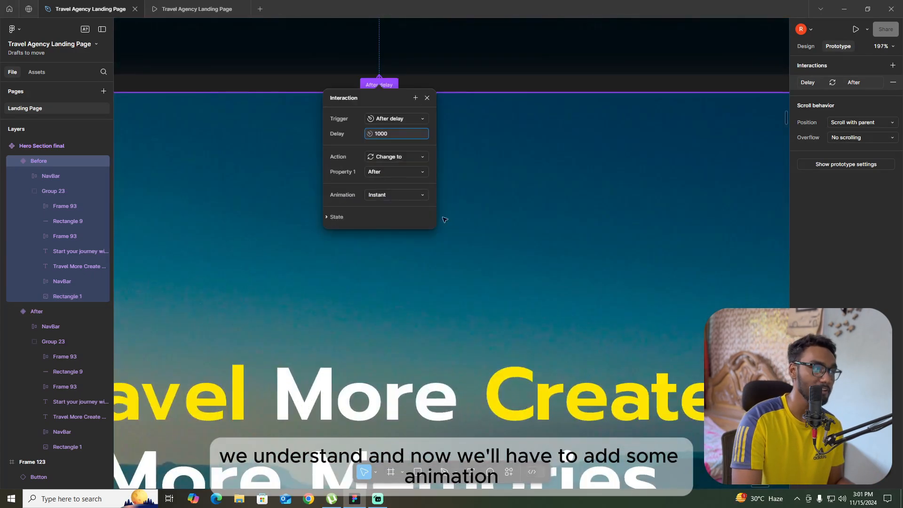
Set the interaction's animation to Smart animate and keep the Ease in and out curve
{"action": "left_click", "coordinate": [399, 196]}
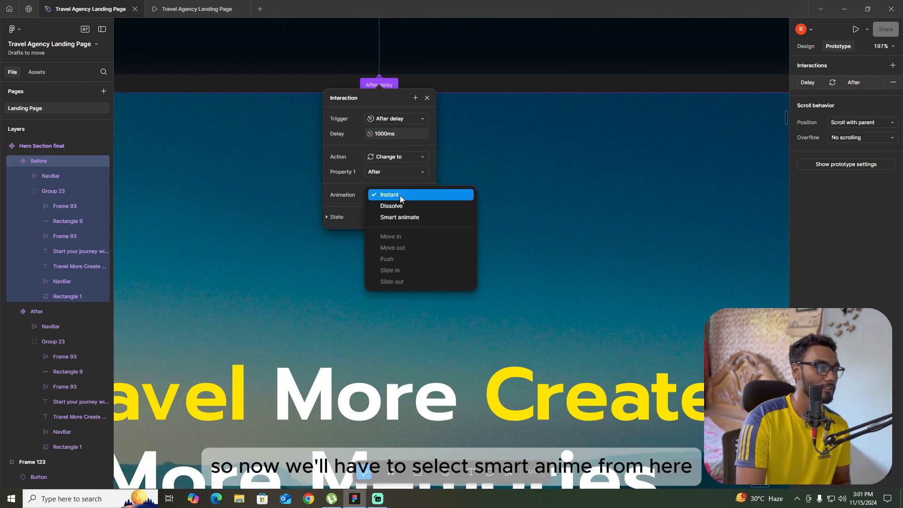
{"action": "left_click", "coordinate": [424, 218]}
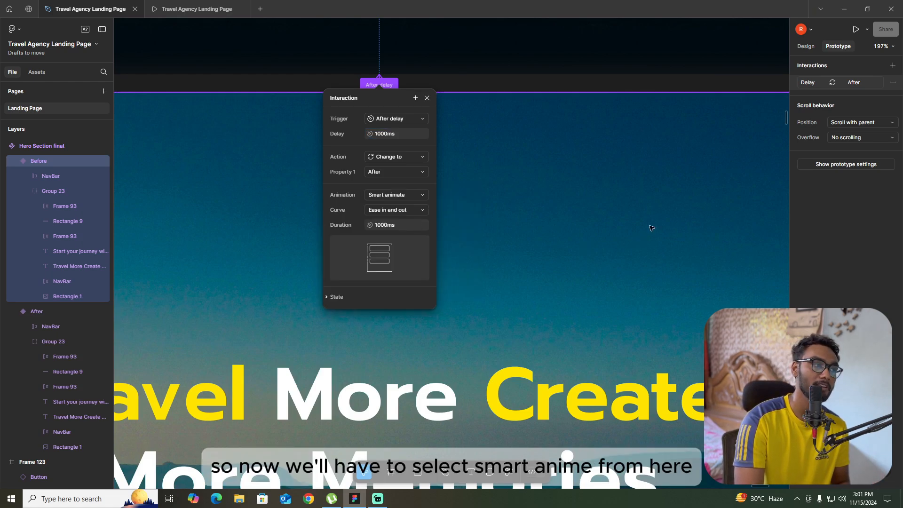
{"action": "left_click", "coordinate": [416, 212]}
{"action": "left_click", "coordinate": [416, 211]}
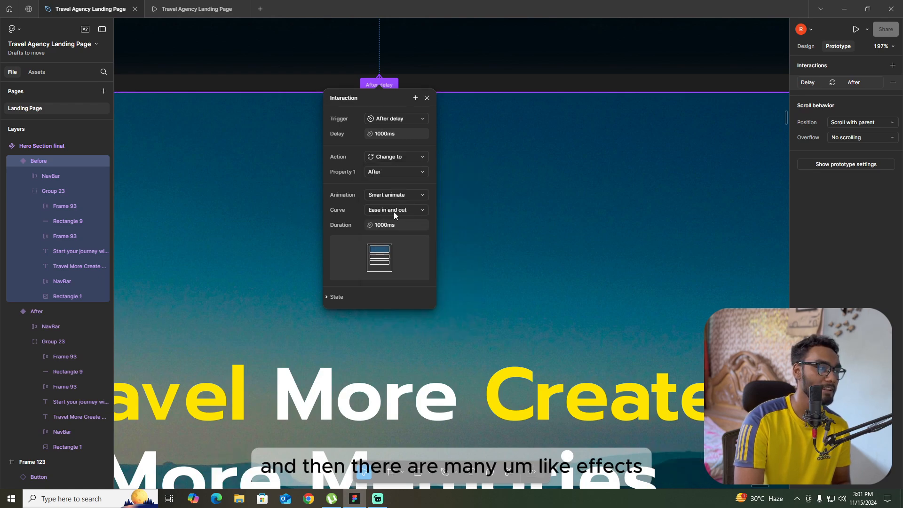
{"action": "left_click", "coordinate": [413, 209]}
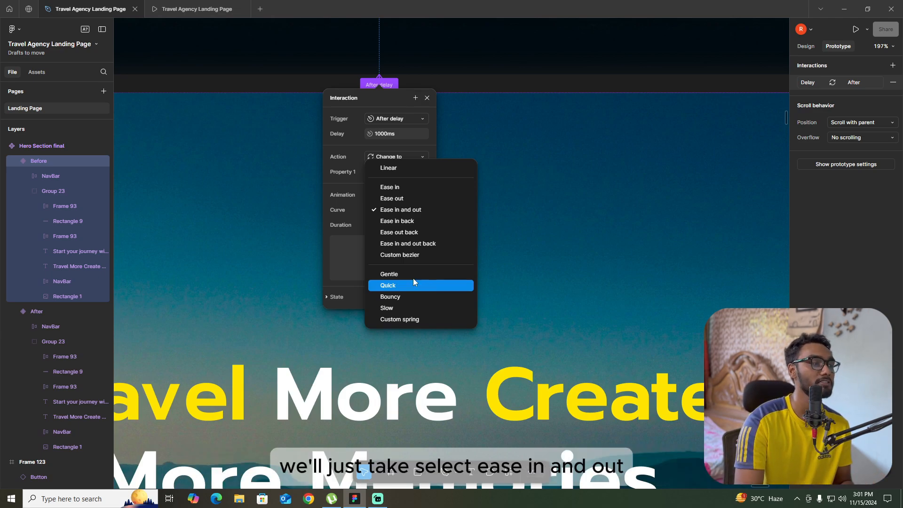
{"action": "left_click", "coordinate": [412, 210]}
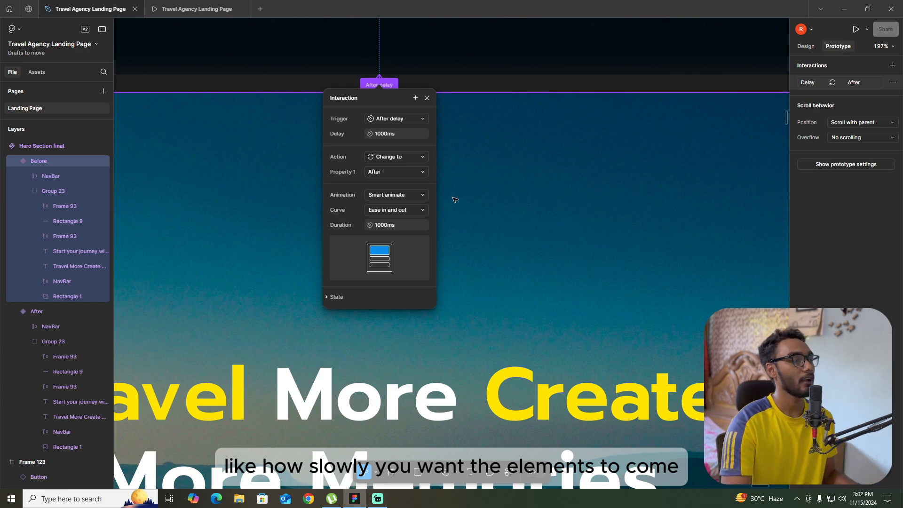
{"action": "left_click", "coordinate": [531, 235]}
{"action": "scroll", "coordinate": [492, 278], "scroll_direction": "down", "scroll_amount": 6}
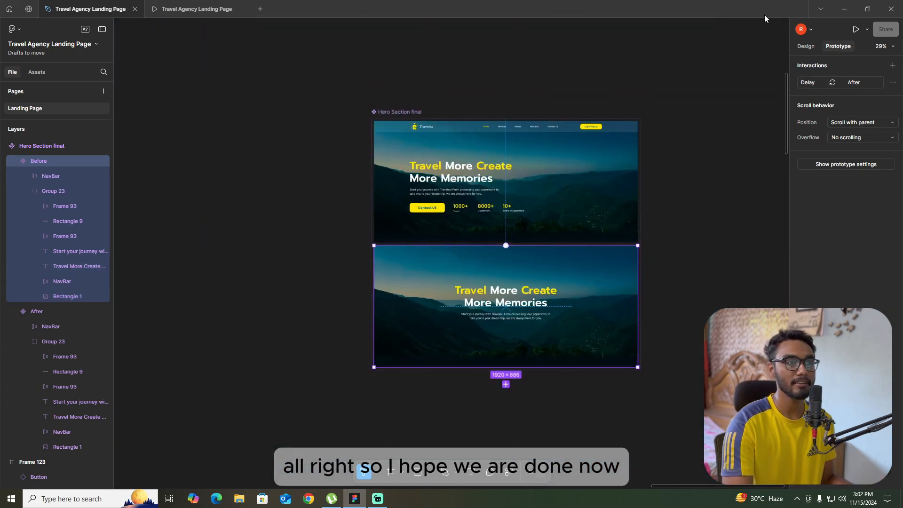
Create a MacBook Pro 16" frame (1728 × 1117) beside the Hero Section final component, at X 23462, Y 1375
{"action": "left_click", "coordinate": [807, 46]}
{"action": "scroll", "coordinate": [298, 216], "scroll_direction": "down", "scroll_amount": 3}
{"action": "scroll", "coordinate": [399, 203], "scroll_direction": "up", "scroll_amount": 2}
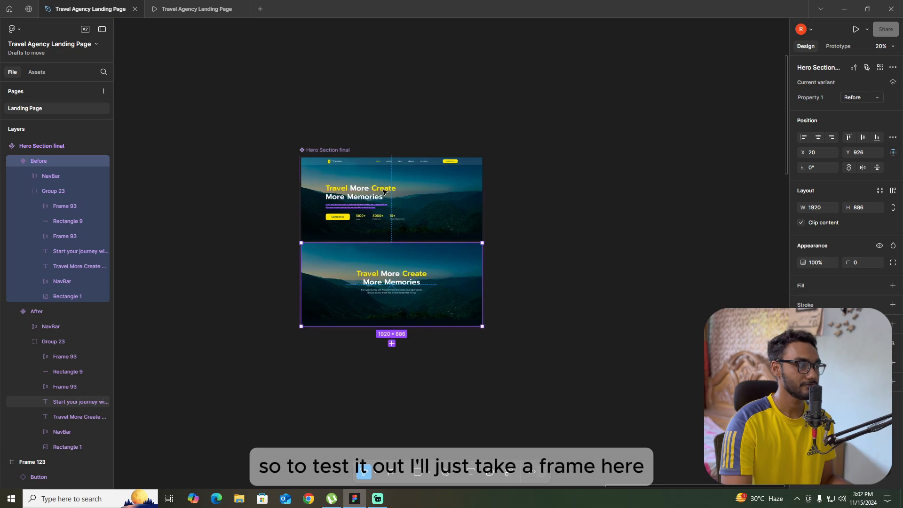
{"action": "left_click", "coordinate": [570, 119]}
{"action": "left_click", "coordinate": [391, 473]}
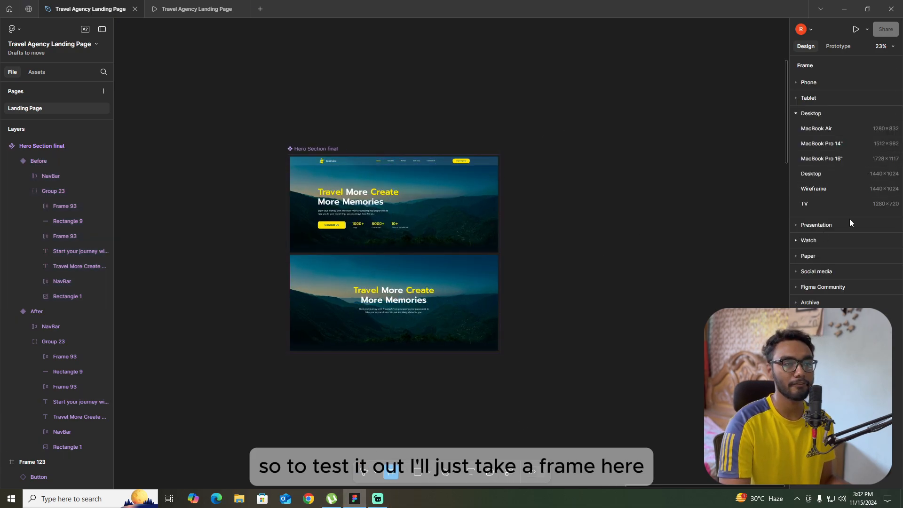
{"action": "left_click", "coordinate": [844, 162]}
{"action": "left_click_drag", "start_coordinate": [661, 252], "coordinate": [671, 219]}
{"action": "scroll", "coordinate": [634, 159], "scroll_direction": "up", "scroll_amount": 3}
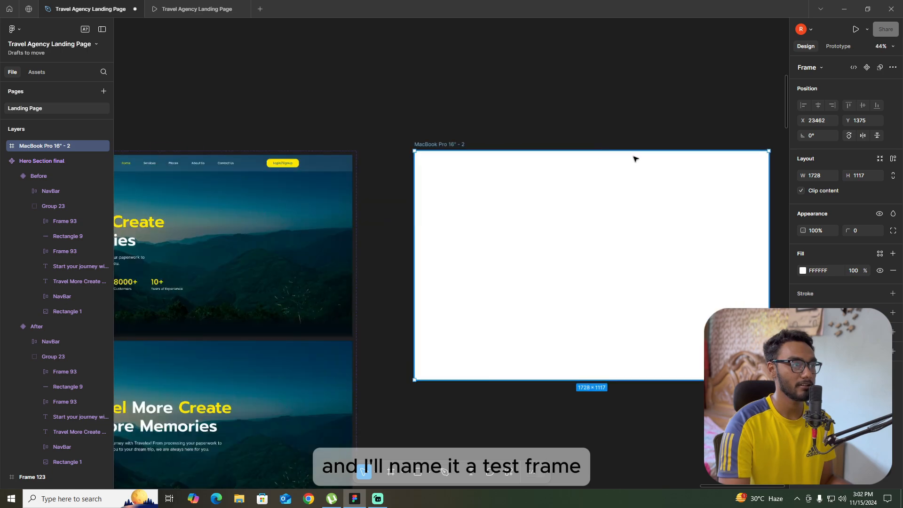
Rename the new MacBook Pro 16" frame as Test frame
{"action": "double_click", "coordinate": [437, 145]}
{"action": "type", "text": "Test fra"}
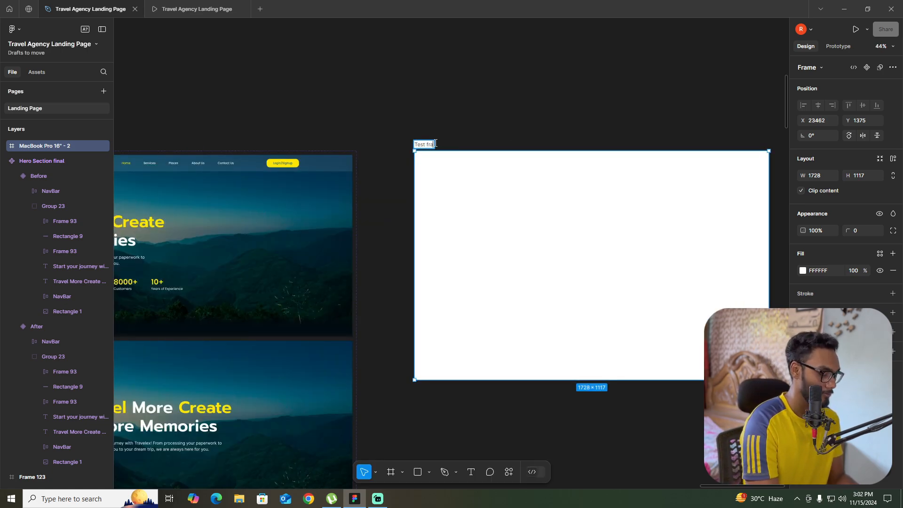
{"action": "type", "text": "me"}
{"action": "left_click", "coordinate": [553, 97]}
{"action": "scroll", "coordinate": [560, 137], "scroll_direction": "down", "scroll_amount": 3}
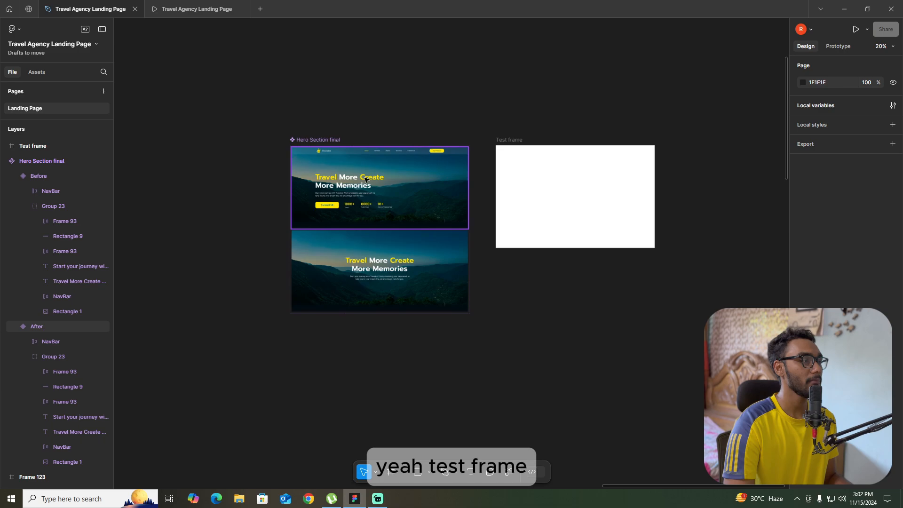
{"action": "right_click", "coordinate": [429, 259]}
{"action": "left_click", "coordinate": [460, 214]}
{"action": "left_click", "coordinate": [570, 184]}
{"action": "scroll", "coordinate": [570, 183], "scroll_direction": "up", "scroll_amount": 3}
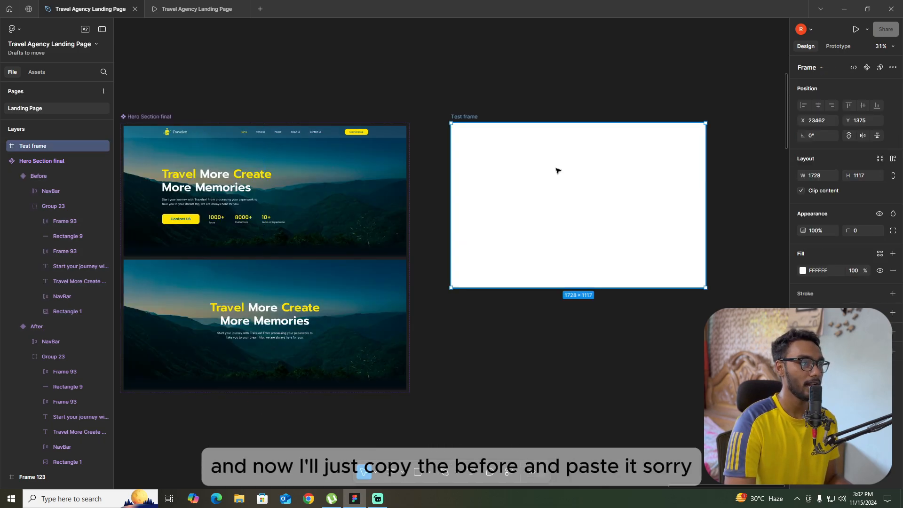
{"action": "right_click", "coordinate": [557, 169]}
{"action": "left_click", "coordinate": [585, 177]}
{"action": "right_click", "coordinate": [552, 175]}
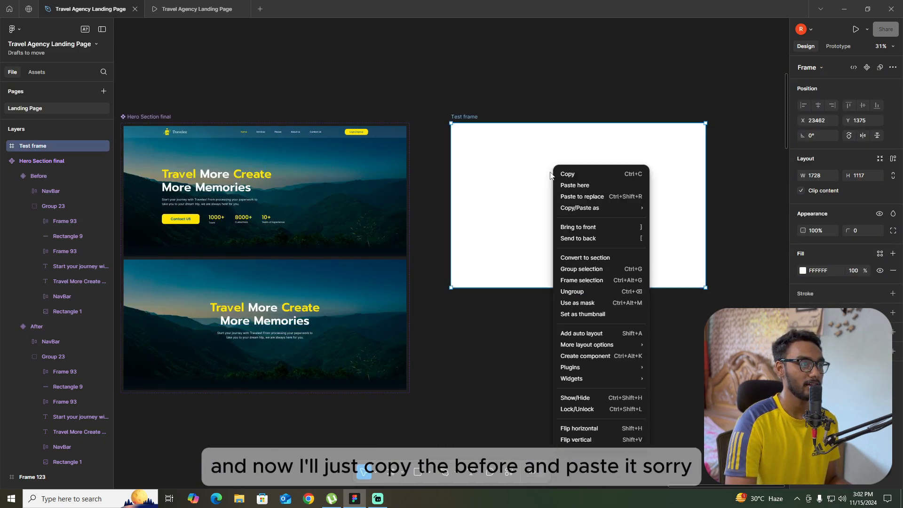
Copy the Before variant of the hero component and paste it as an instance inside Test frame
{"action": "right_click", "coordinate": [309, 306]}
{"action": "left_click", "coordinate": [325, 215]}
{"action": "right_click", "coordinate": [514, 163]}
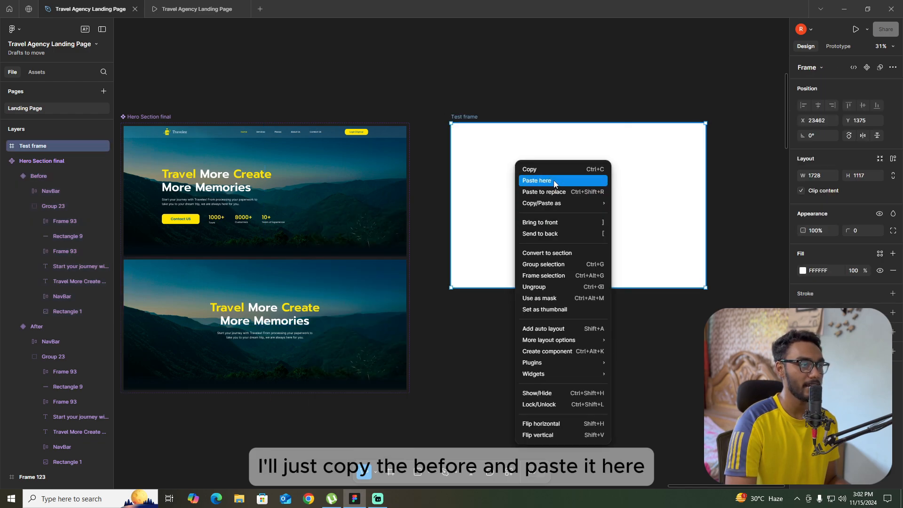
{"action": "left_click", "coordinate": [529, 180]}
Centre the pasted hero instance horizontally in Test frame and align it to the frame's top edge
{"action": "left_click", "coordinate": [819, 135]}
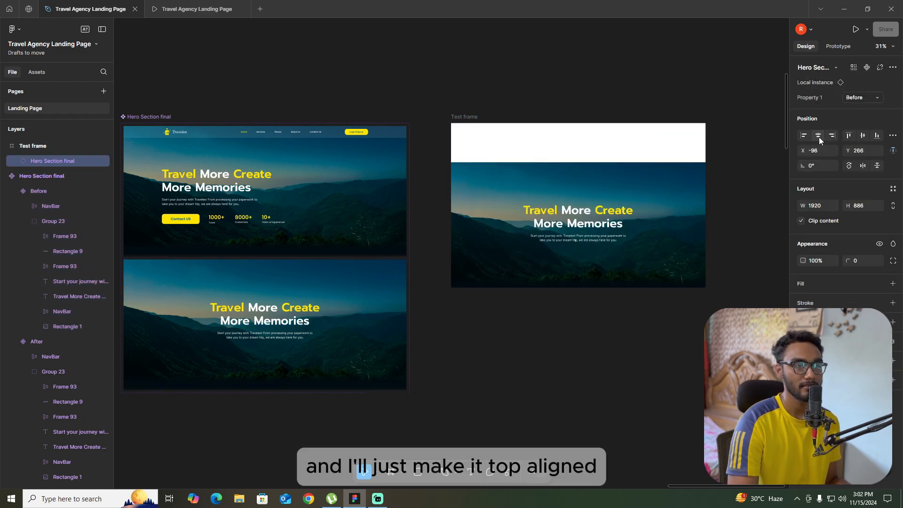
{"action": "left_click", "coordinate": [848, 136]}
{"action": "left_click", "coordinate": [565, 111]}
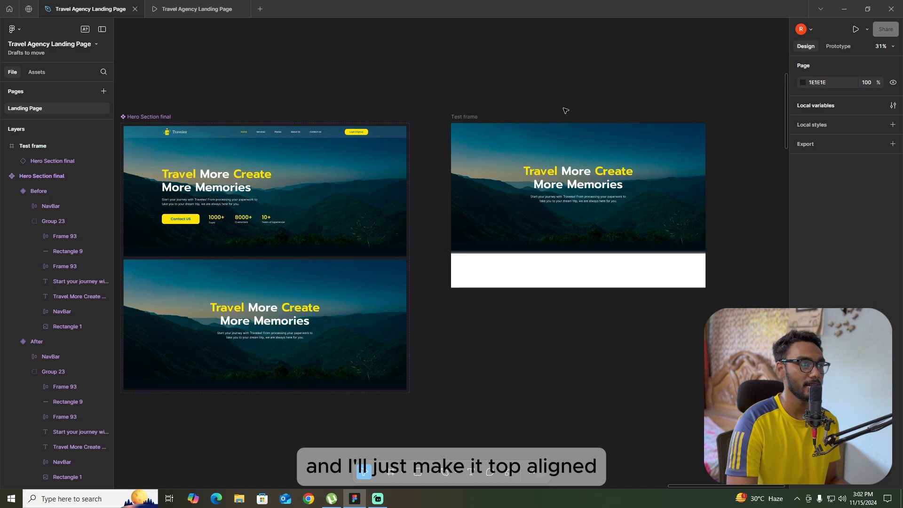
Preview Test frame's prototype twice to watch the hero animation, then return to the design file
{"action": "left_click", "coordinate": [471, 118]}
{"action": "left_click", "coordinate": [855, 29]}
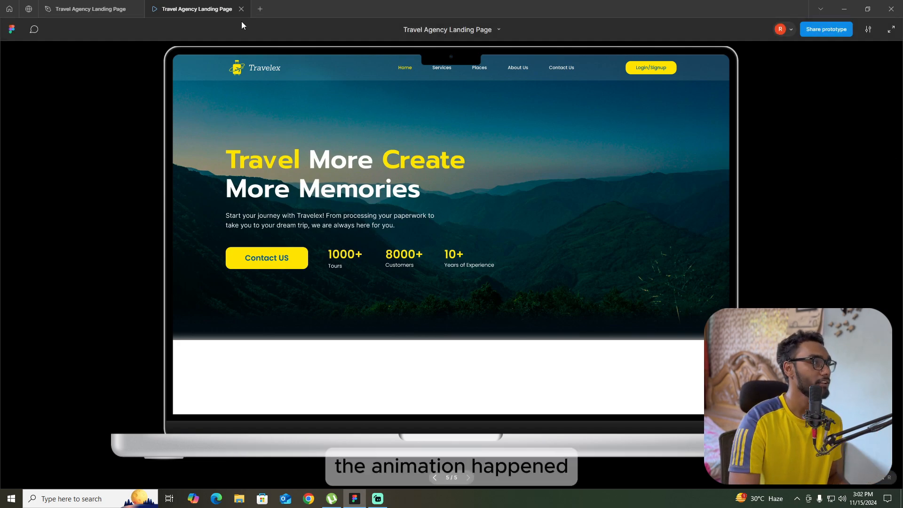
{"action": "left_click", "coordinate": [241, 9]}
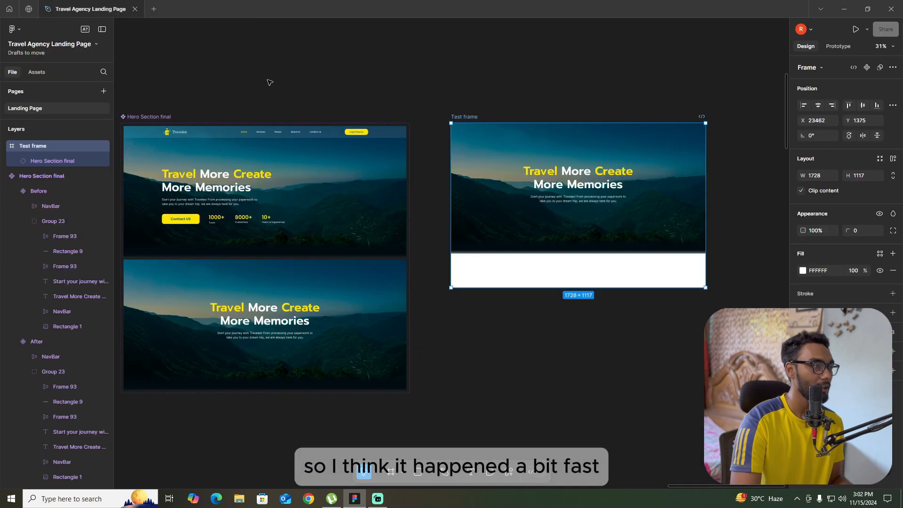
{"action": "left_click", "coordinate": [473, 116]}
{"action": "left_click", "coordinate": [856, 30]}
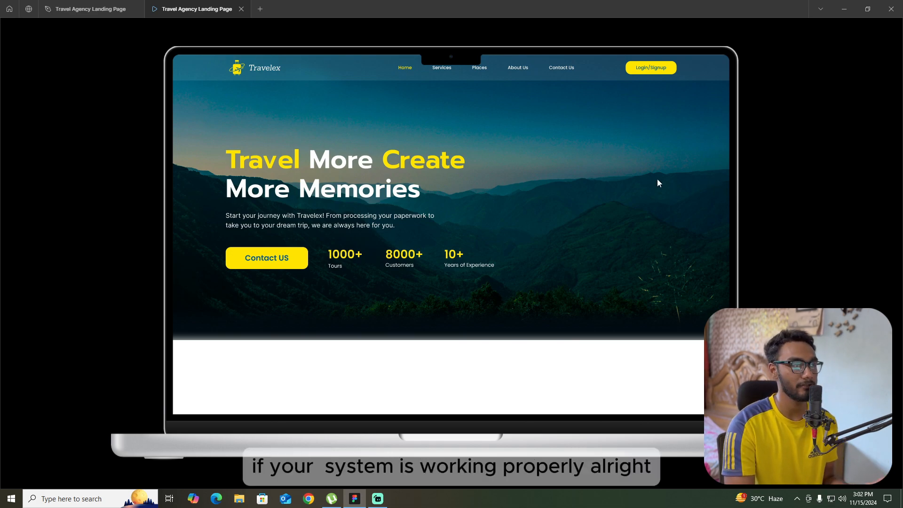
{"action": "left_click", "coordinate": [85, 8]}
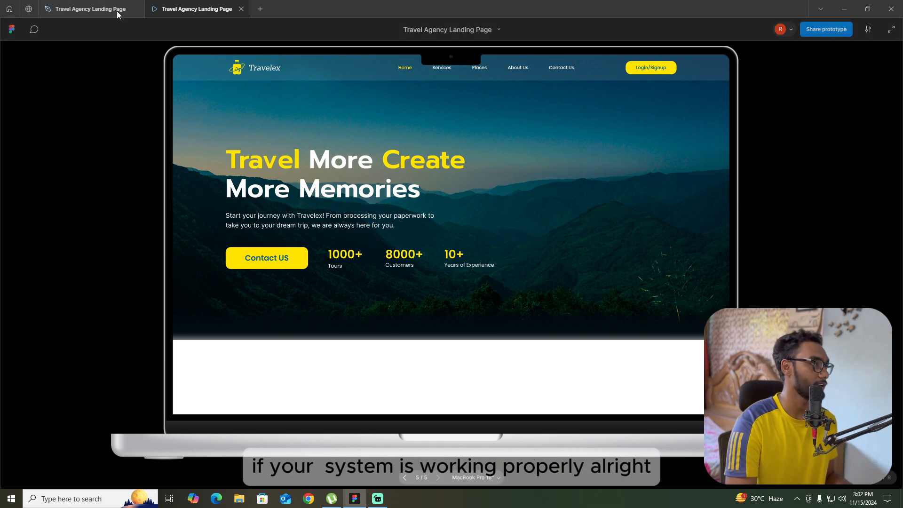
{"action": "left_click", "coordinate": [663, 87]}
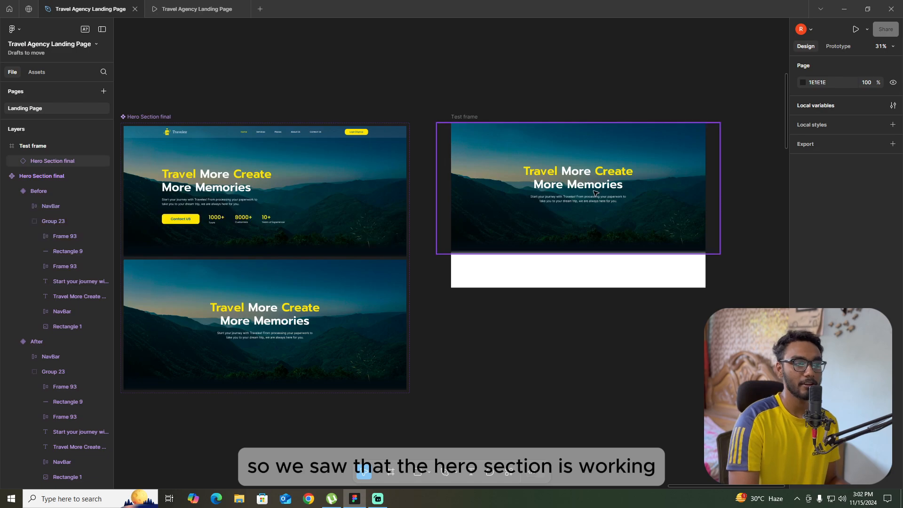
Review the section components and their variants, from Services Section and Popular destination through to Hotels and resorts
{"action": "scroll", "coordinate": [692, 132], "scroll_direction": "down", "scroll_amount": 6}
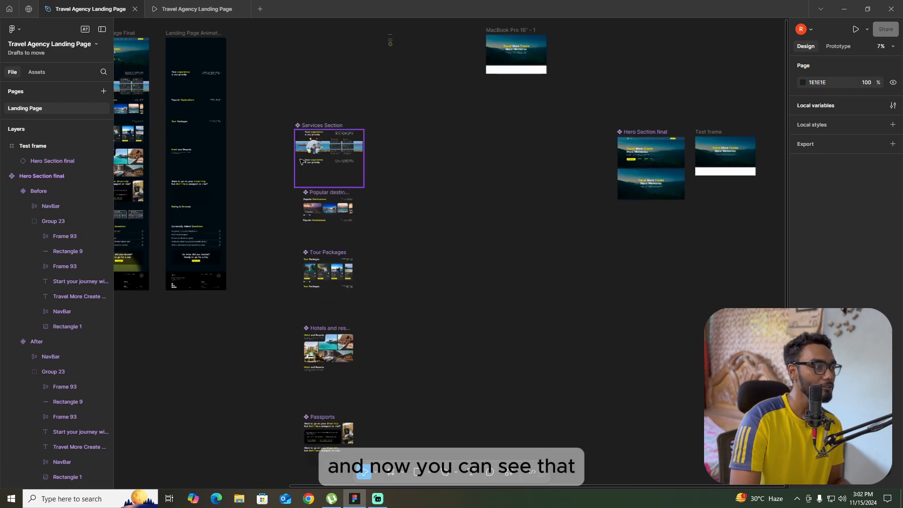
{"action": "scroll", "coordinate": [328, 133], "scroll_direction": "up", "scroll_amount": 4}
{"action": "scroll", "coordinate": [328, 133], "scroll_direction": "up", "scroll_amount": 3}
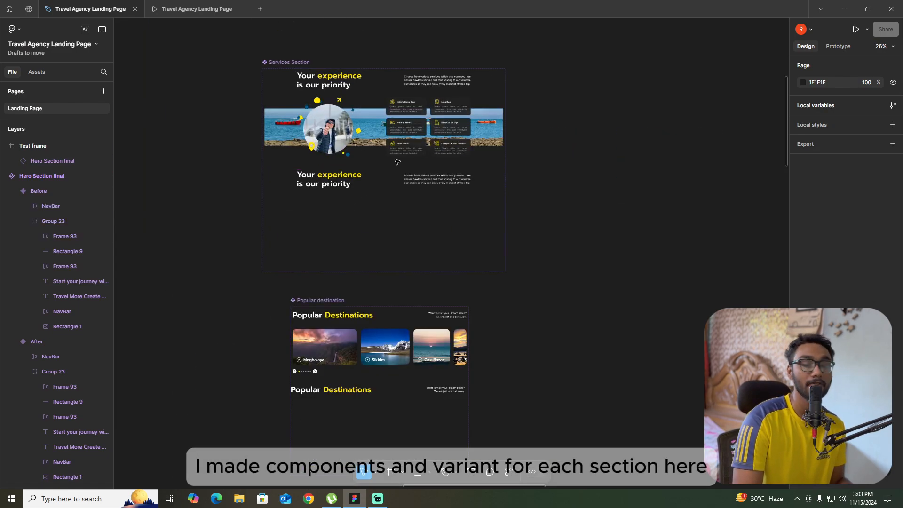
{"action": "scroll", "coordinate": [390, 179], "scroll_direction": "down", "scroll_amount": 5}
{"action": "scroll", "coordinate": [376, 278], "scroll_direction": "up", "scroll_amount": 3}
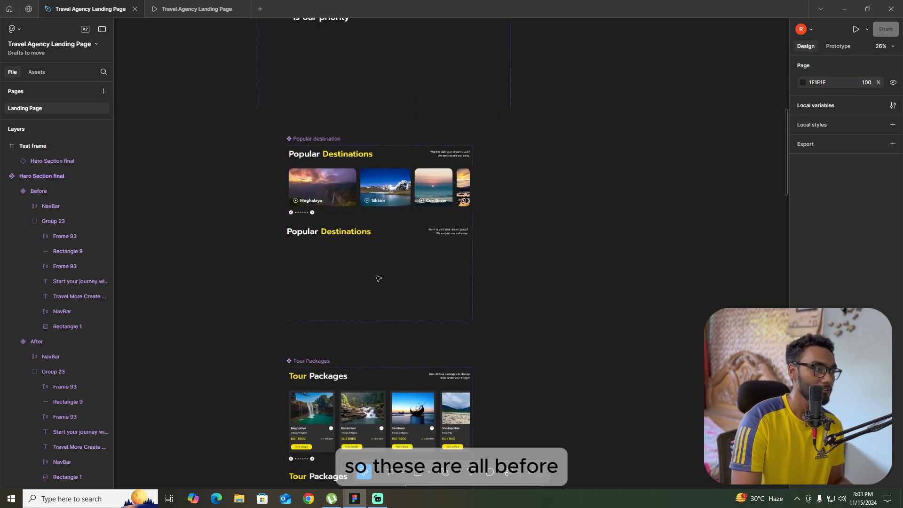
{"action": "left_click", "coordinate": [324, 224]}
{"action": "scroll", "coordinate": [400, 153], "scroll_direction": "down", "scroll_amount": 6}
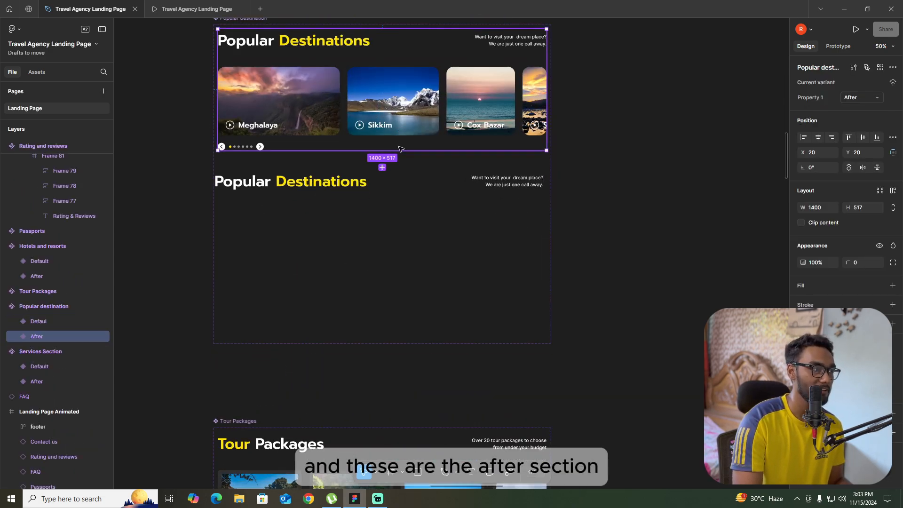
{"action": "scroll", "coordinate": [504, 183], "scroll_direction": "down", "scroll_amount": 10}
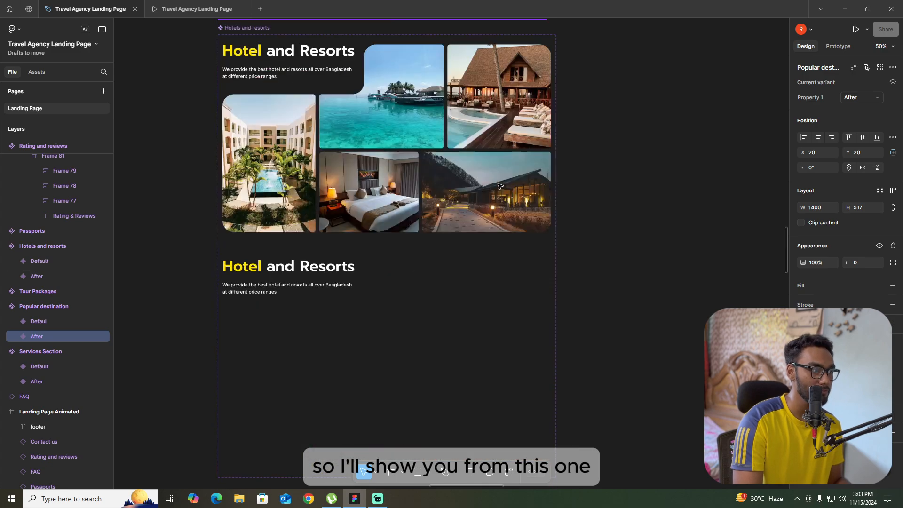
{"action": "scroll", "coordinate": [484, 254], "scroll_direction": "down", "scroll_amount": 1}
{"action": "scroll", "coordinate": [484, 253], "scroll_direction": "up", "scroll_amount": 1}
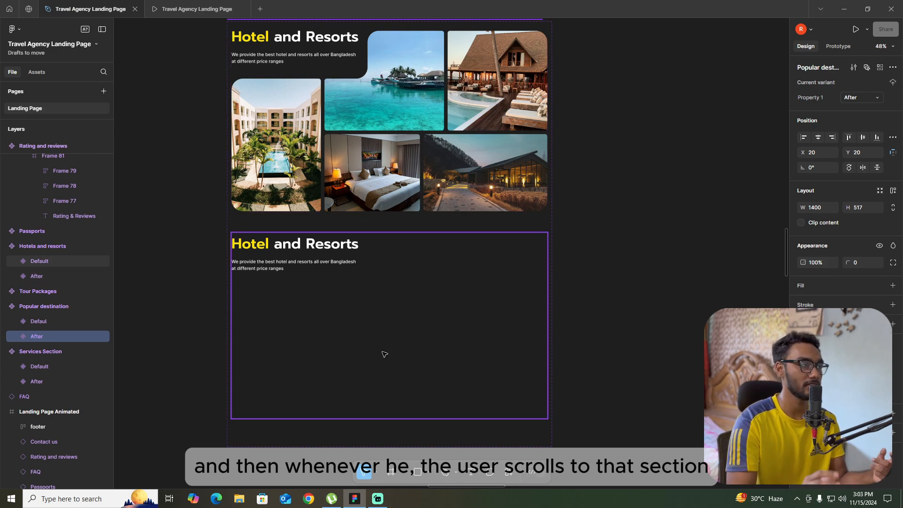
Inspect the individual hotel images in the After variant of the Hotels and resorts component
{"action": "left_click", "coordinate": [282, 155]}
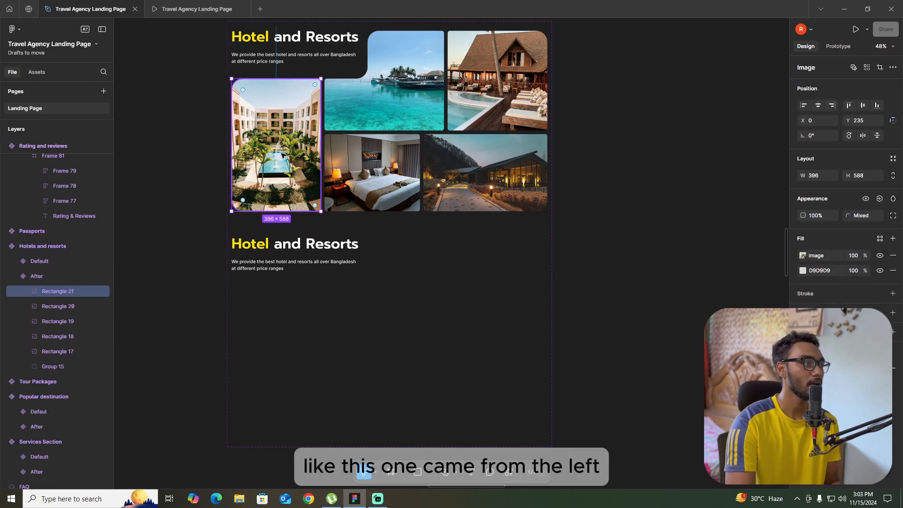
{"action": "left_click", "coordinate": [487, 175]}
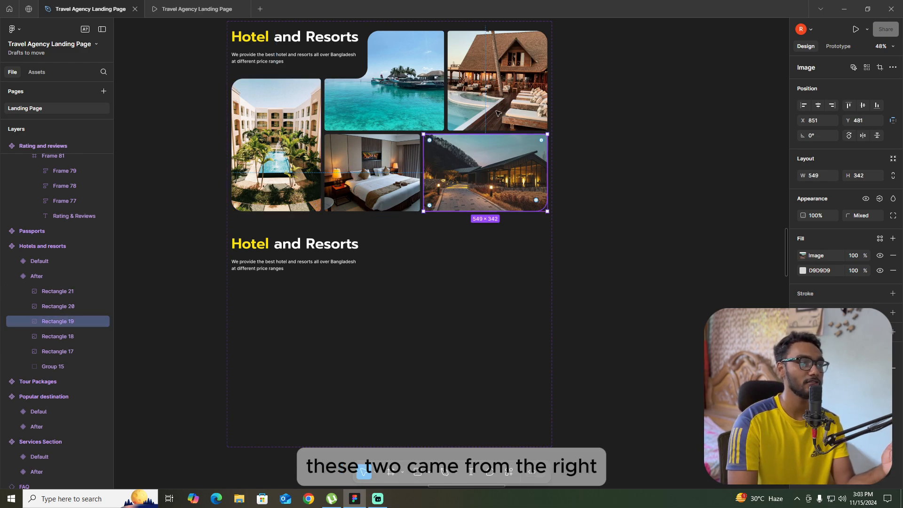
{"action": "left_click", "coordinate": [499, 103]}
{"action": "left_click", "coordinate": [380, 176]}
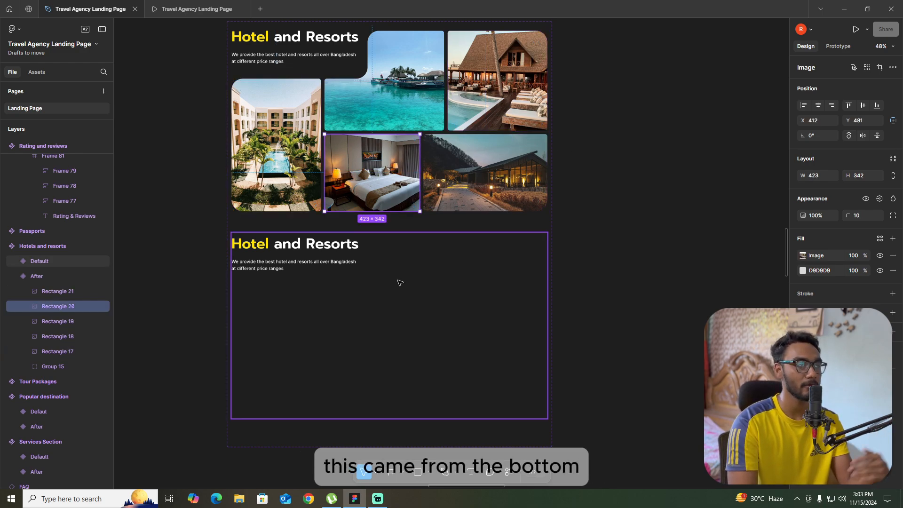
{"action": "left_click", "coordinate": [613, 228]}
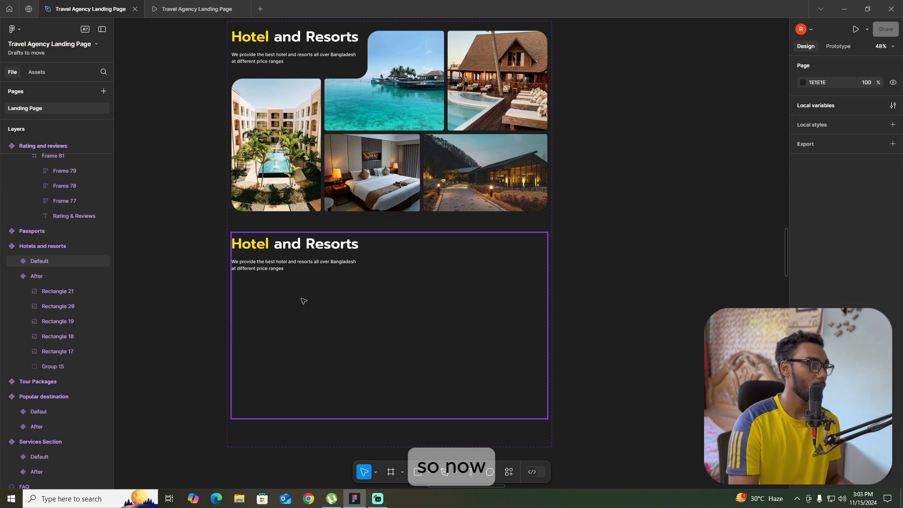
Examine the Passports component, comparing the After variant's image and text block with the faded frame in its Default variant
{"action": "scroll", "coordinate": [471, 319], "scroll_direction": "down", "scroll_amount": 6}
{"action": "scroll", "coordinate": [462, 281], "scroll_direction": "down", "scroll_amount": 2}
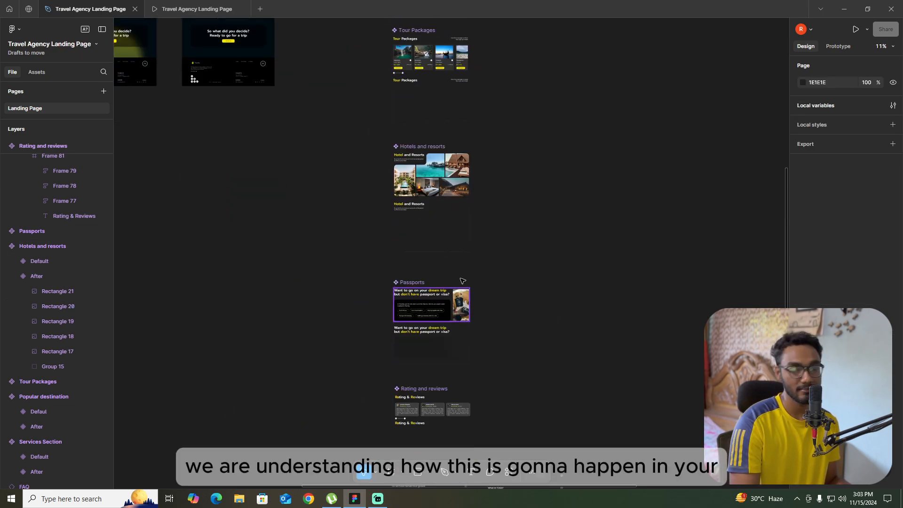
{"action": "scroll", "coordinate": [463, 281], "scroll_direction": "up", "scroll_amount": 4}
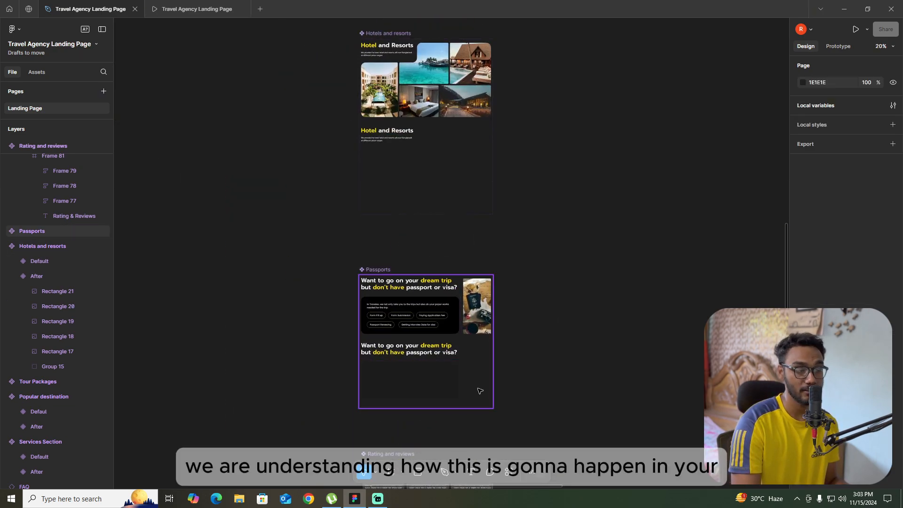
{"action": "scroll", "coordinate": [442, 357], "scroll_direction": "down", "scroll_amount": 2}
{"action": "scroll", "coordinate": [405, 324], "scroll_direction": "up", "scroll_amount": 6}
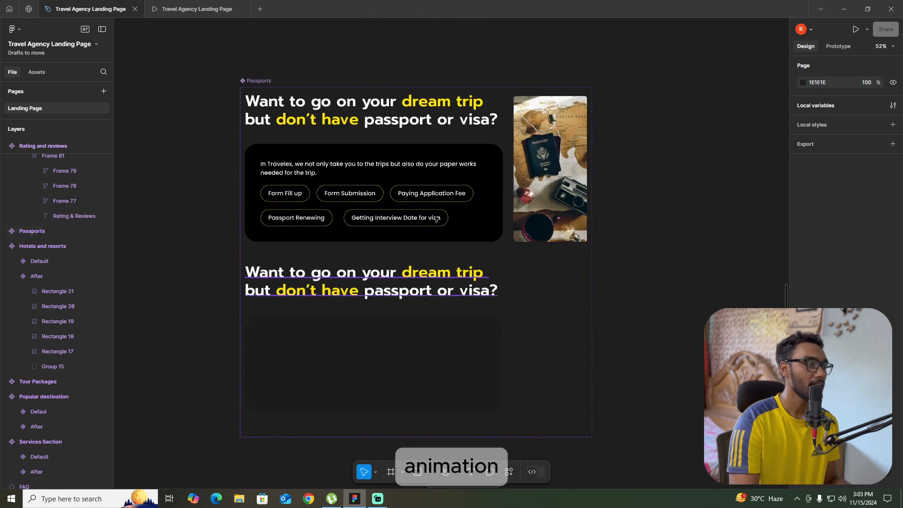
{"action": "scroll", "coordinate": [399, 372], "scroll_direction": "up", "scroll_amount": 1}
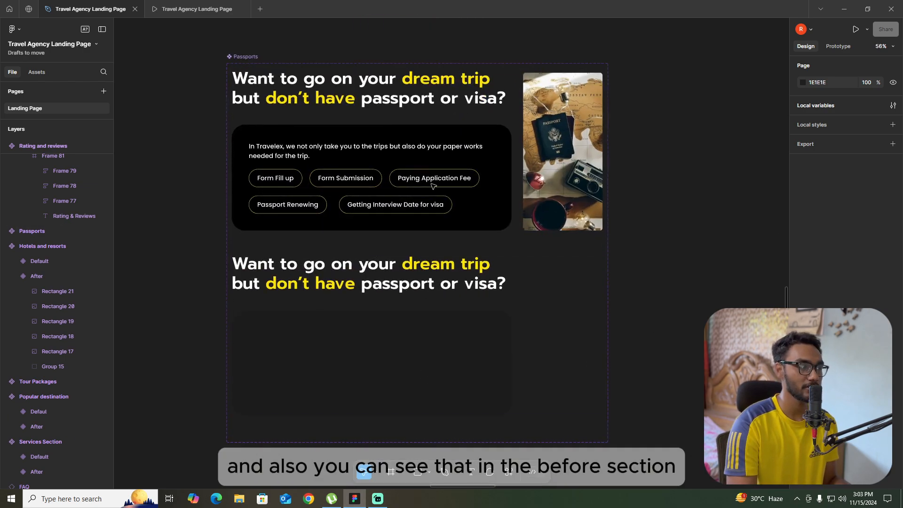
{"action": "left_click", "coordinate": [570, 165]}
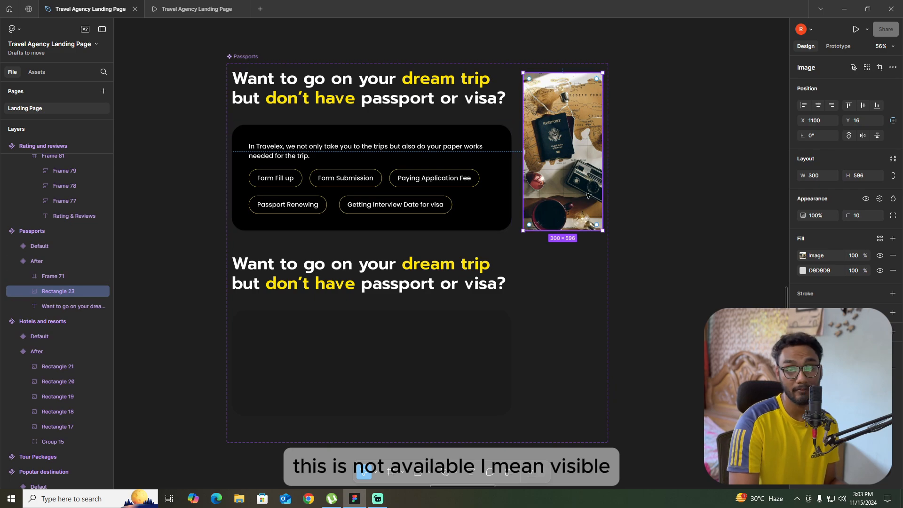
{"action": "left_click", "coordinate": [373, 149]}
{"action": "left_click", "coordinate": [671, 258]}
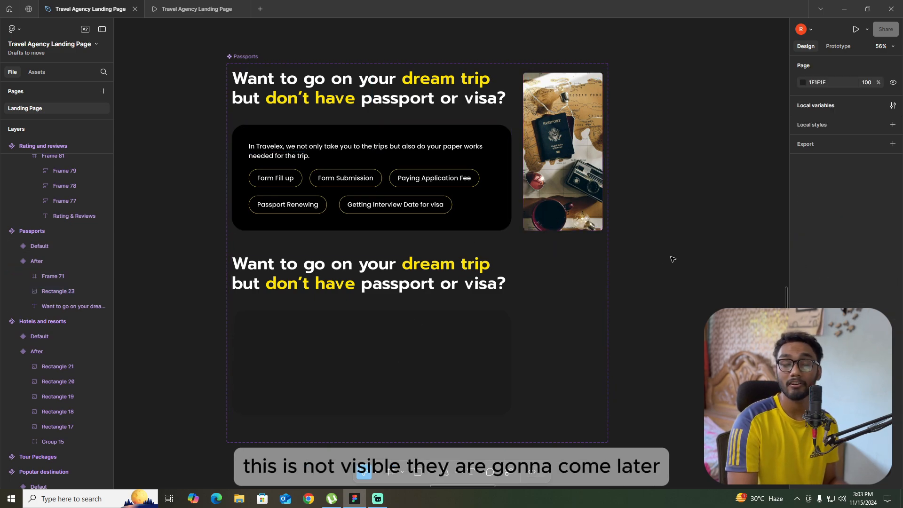
{"action": "double_click", "coordinate": [448, 337]}
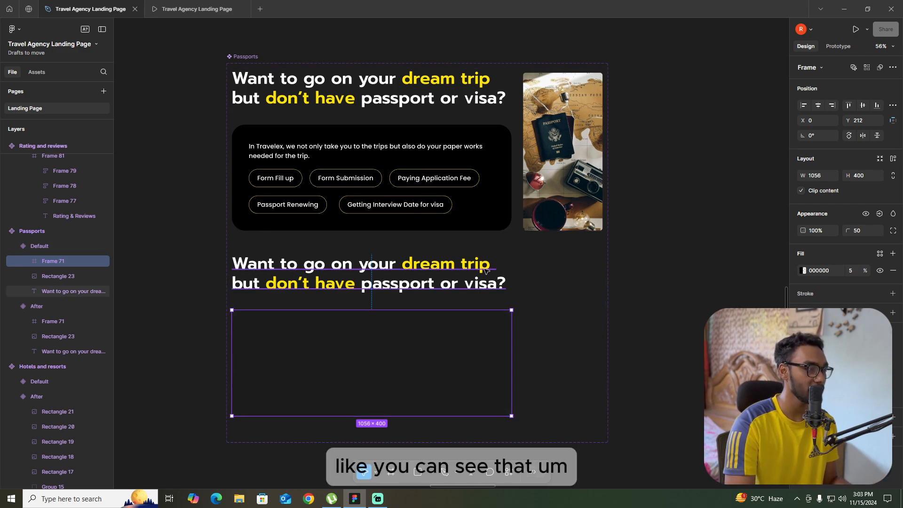
Expand the Default variant of Hotels and resorts and check where Rectangle 21, Rectangle 20 and Rectangle 19 sit relative to its frame
{"action": "scroll", "coordinate": [534, 359], "scroll_direction": "up", "scroll_amount": 1}
{"action": "scroll", "coordinate": [534, 358], "scroll_direction": "up", "scroll_amount": 10}
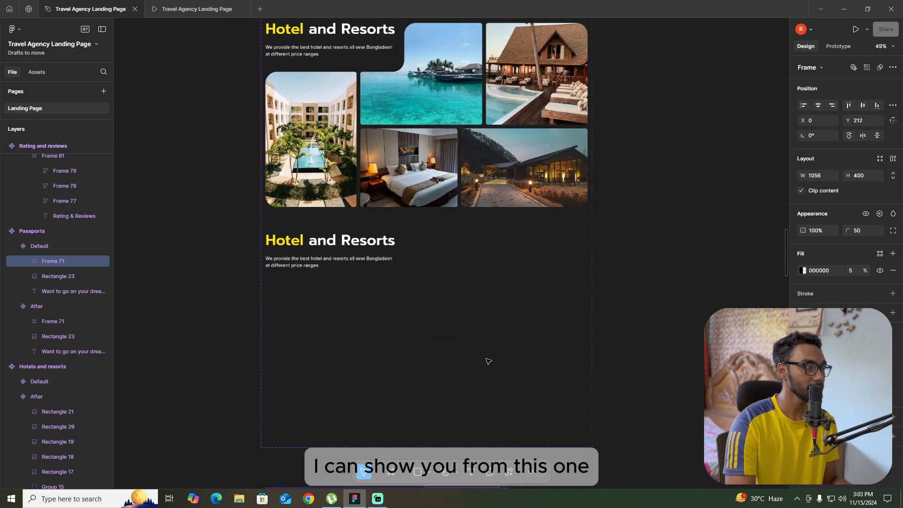
{"action": "left_click", "coordinate": [395, 341]}
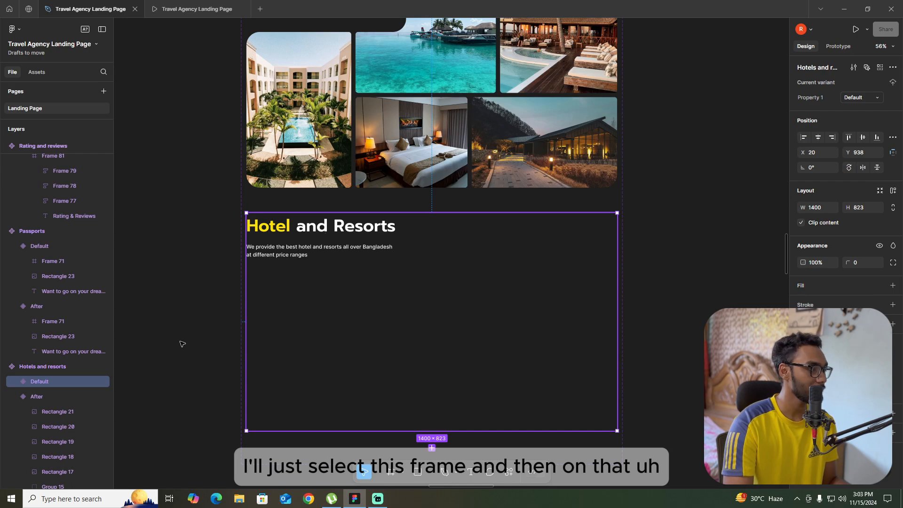
{"action": "left_click", "coordinate": [12, 382]}
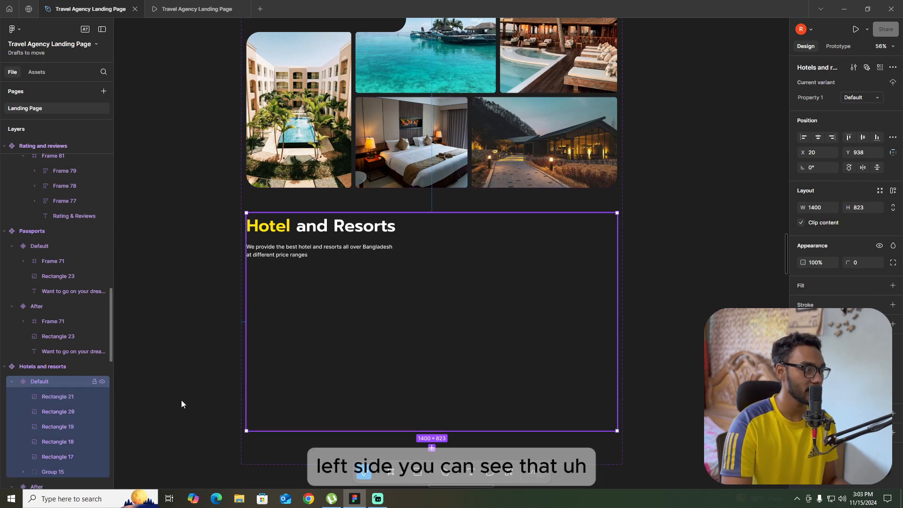
{"action": "scroll", "coordinate": [52, 400], "scroll_direction": "down", "scroll_amount": 3}
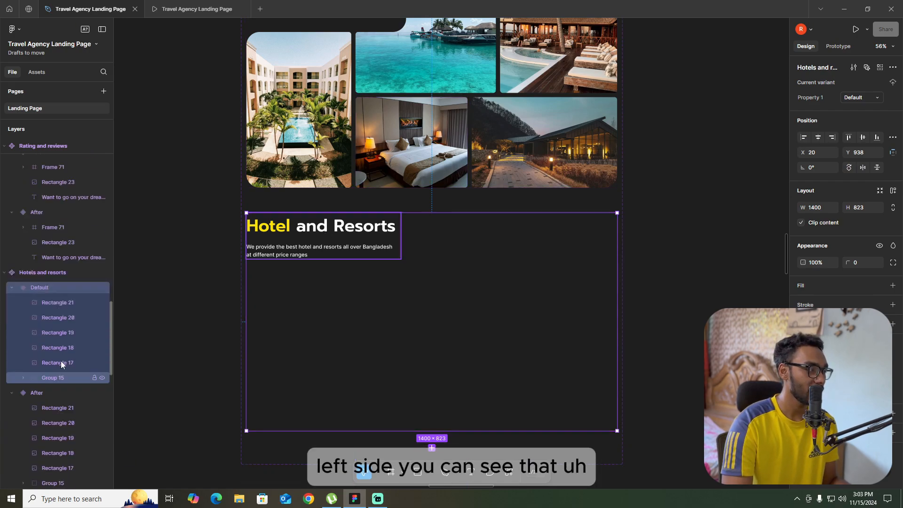
{"action": "left_click", "coordinate": [64, 303]}
{"action": "left_click", "coordinate": [66, 319]}
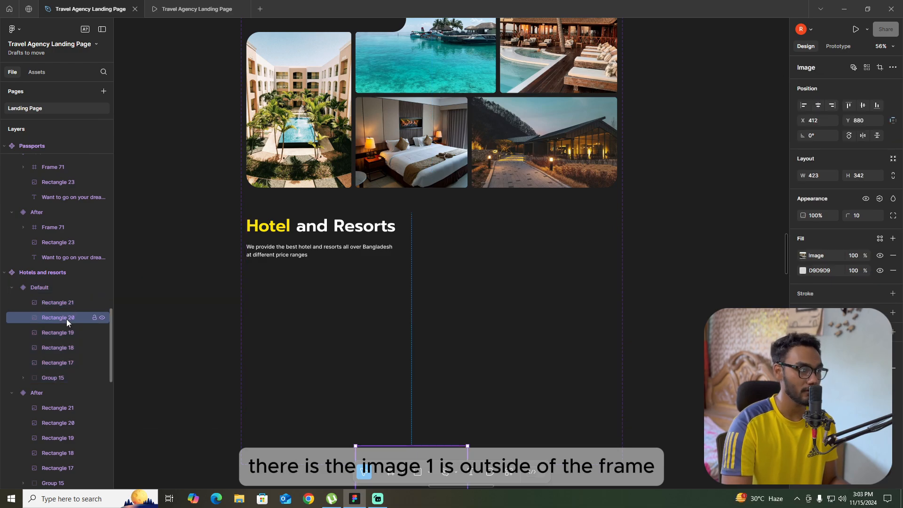
{"action": "scroll", "coordinate": [131, 322], "scroll_direction": "down", "scroll_amount": 3}
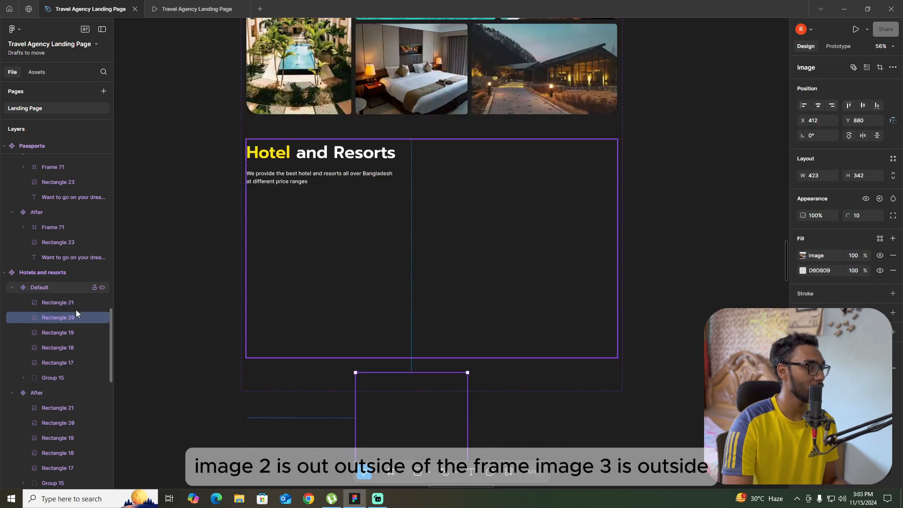
{"action": "left_click", "coordinate": [71, 332]}
{"action": "left_click", "coordinate": [609, 185]}
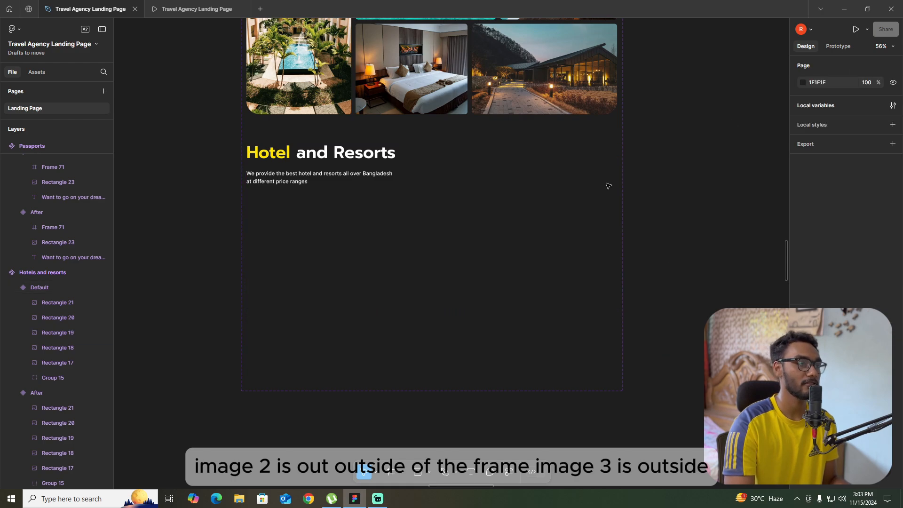
Copy the Before variant of the Hero Section final component
{"action": "scroll", "coordinate": [534, 261], "scroll_direction": "down", "scroll_amount": 5}
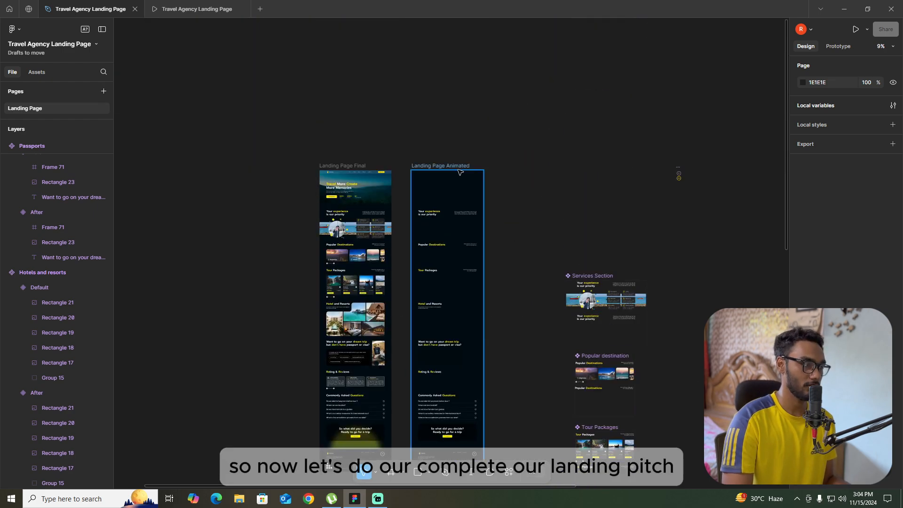
{"action": "scroll", "coordinate": [460, 172], "scroll_direction": "up", "scroll_amount": 3}
{"action": "scroll", "coordinate": [460, 187], "scroll_direction": "up", "scroll_amount": 2}
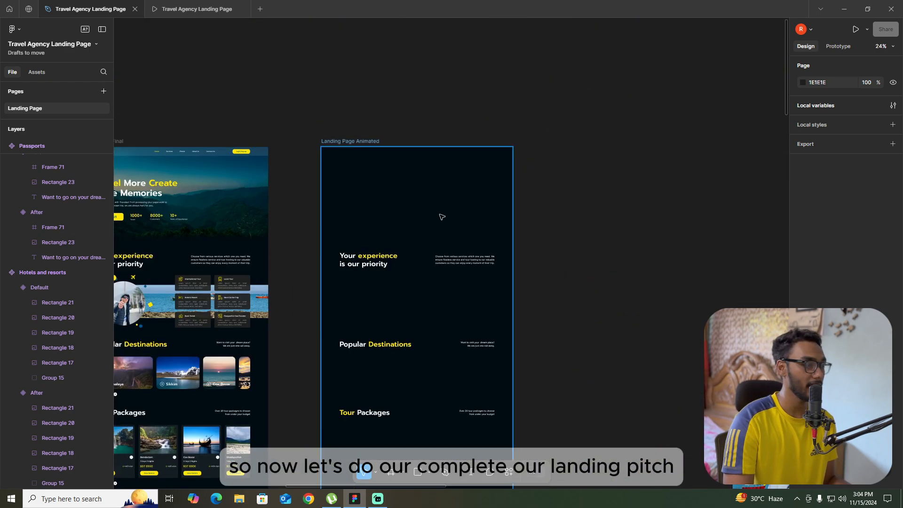
{"action": "scroll", "coordinate": [207, 228], "scroll_direction": "down", "scroll_amount": 6}
{"action": "scroll", "coordinate": [459, 257], "scroll_direction": "up", "scroll_amount": 3}
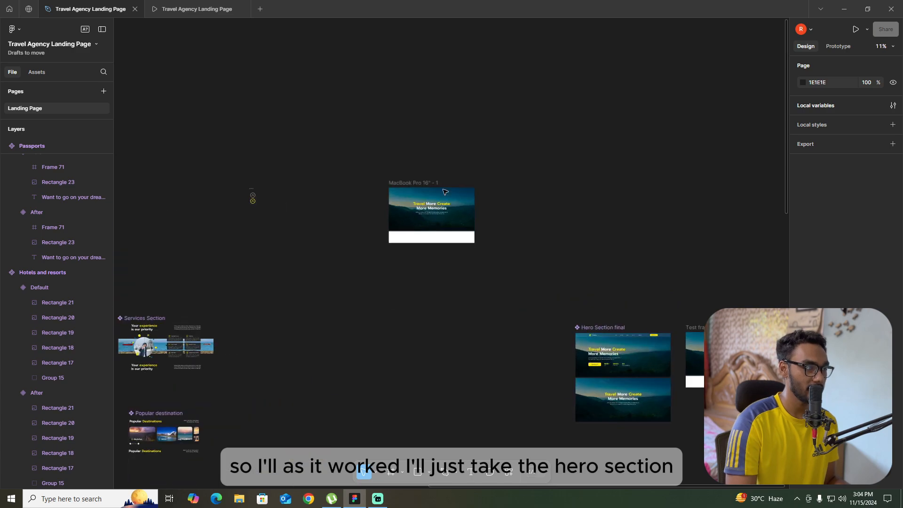
{"action": "scroll", "coordinate": [659, 407], "scroll_direction": "up", "scroll_amount": 4}
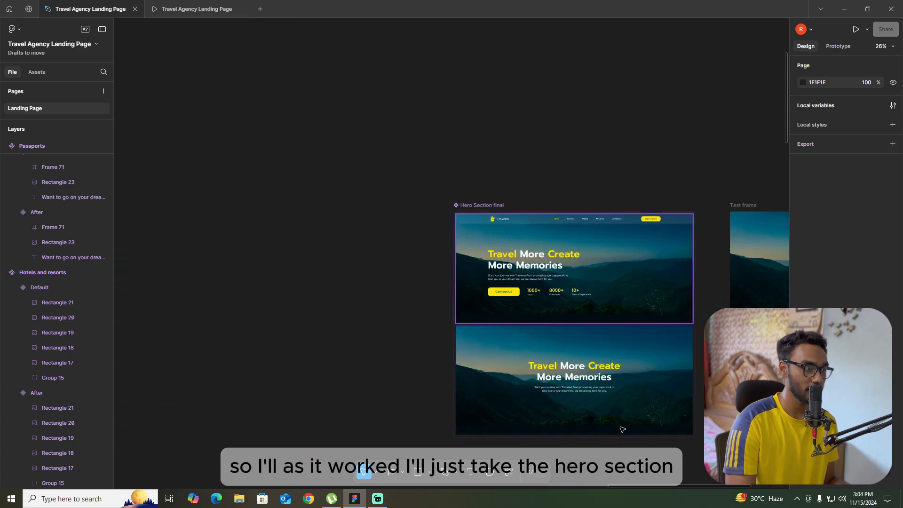
{"action": "right_click", "coordinate": [630, 380]}
{"action": "left_click", "coordinate": [664, 216]}
Paste the copied hero variant as an instance into the empty upper area of the Landing Page Animated frame
{"action": "scroll", "coordinate": [681, 198], "scroll_direction": "down", "scroll_amount": 4}
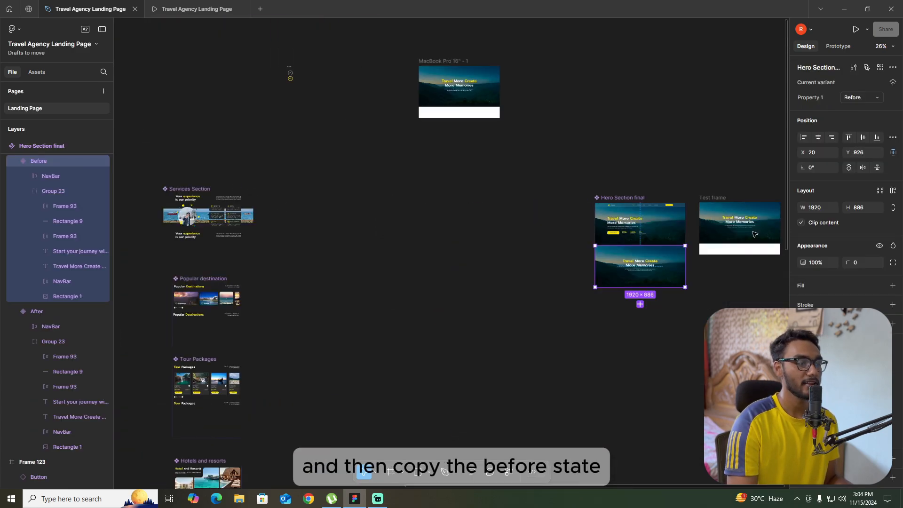
{"action": "scroll", "coordinate": [752, 234], "scroll_direction": "down", "scroll_amount": 3}
{"action": "scroll", "coordinate": [374, 123], "scroll_direction": "up", "scroll_amount": 6}
{"action": "left_click", "coordinate": [382, 141]}
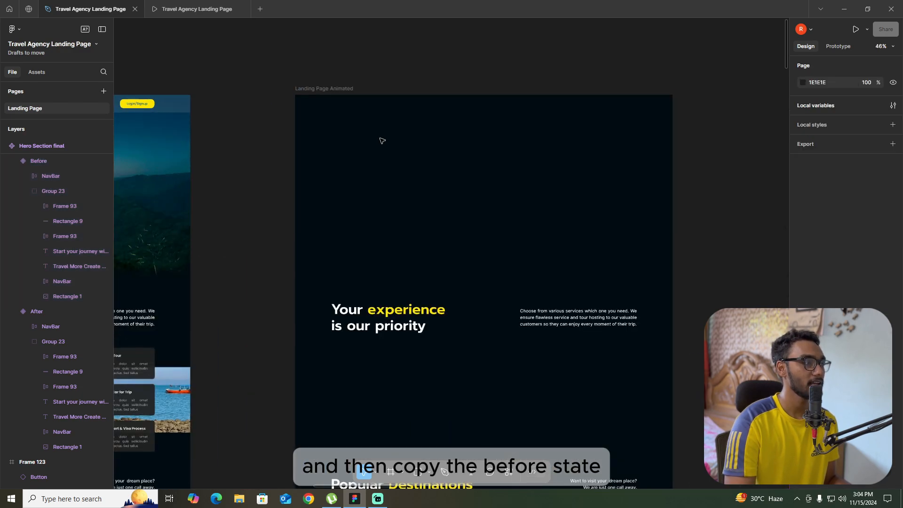
{"action": "right_click", "coordinate": [382, 141]}
{"action": "left_click", "coordinate": [403, 157]}
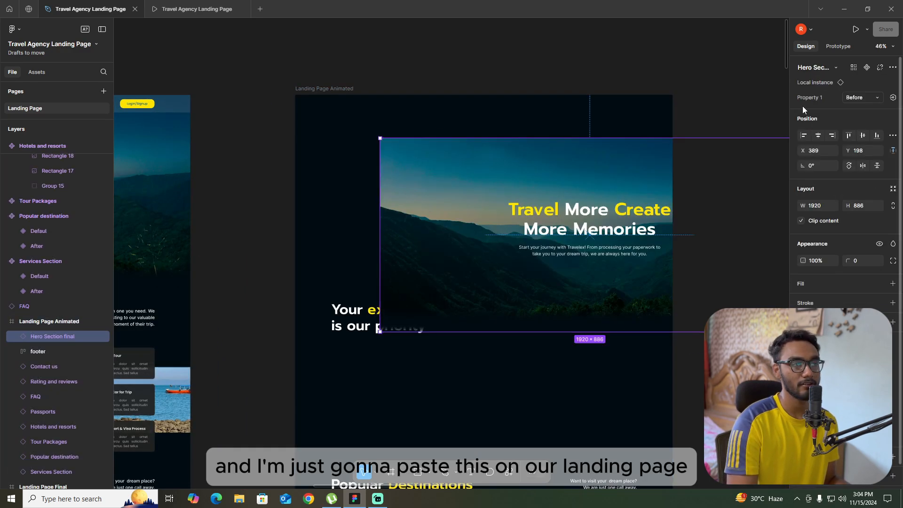
Centre the hero instance horizontally in Landing Page Animated and align it to the frame's top edge
{"action": "left_click", "coordinate": [818, 135]}
{"action": "left_click", "coordinate": [877, 135]}
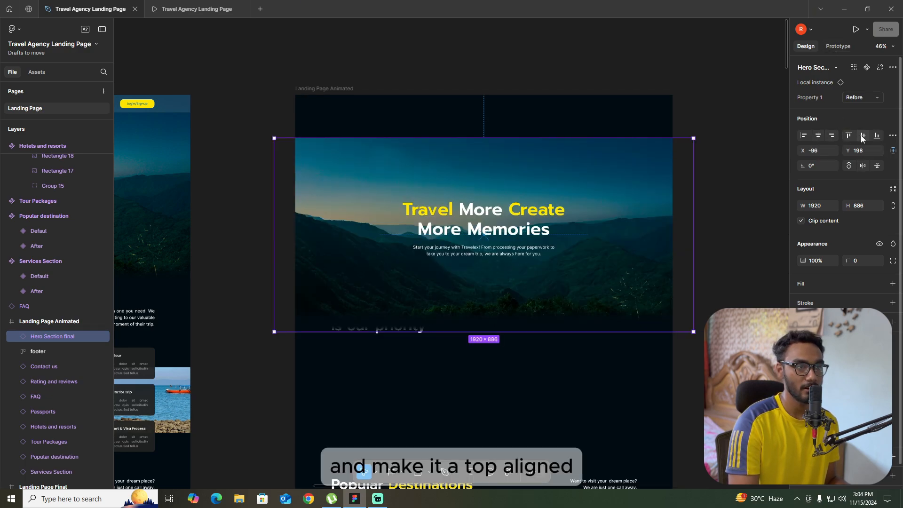
{"action": "left_click", "coordinate": [566, 38]}
Review Landing Page Animated beside Landing Page Final from the hero section down to the footer
{"action": "scroll", "coordinate": [413, 102], "scroll_direction": "down", "scroll_amount": 3}
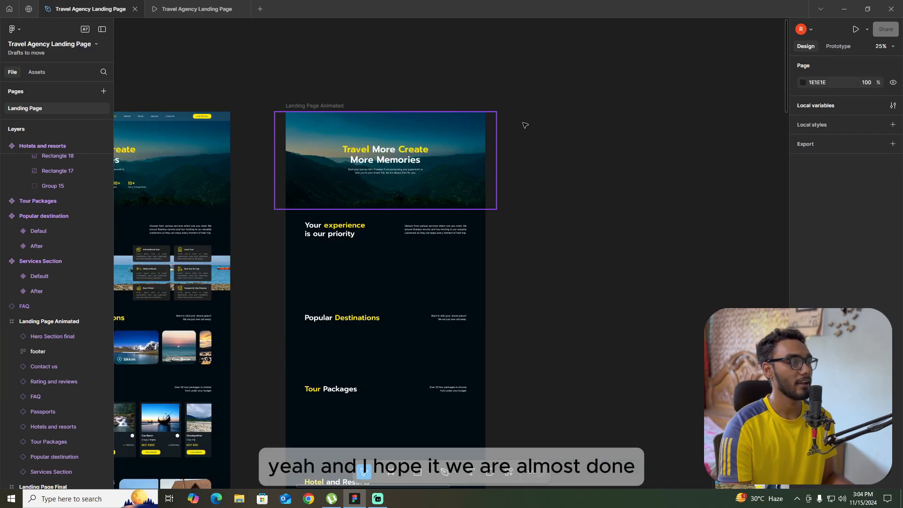
{"action": "scroll", "coordinate": [489, 114], "scroll_direction": "down", "scroll_amount": 1}
{"action": "scroll", "coordinate": [591, 117], "scroll_direction": "down", "scroll_amount": 4}
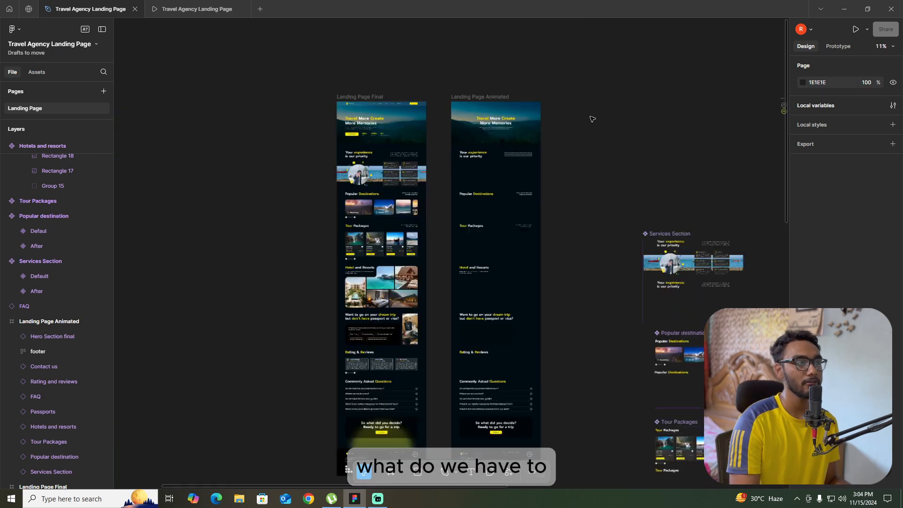
{"action": "scroll", "coordinate": [547, 387], "scroll_direction": "up", "scroll_amount": 3}
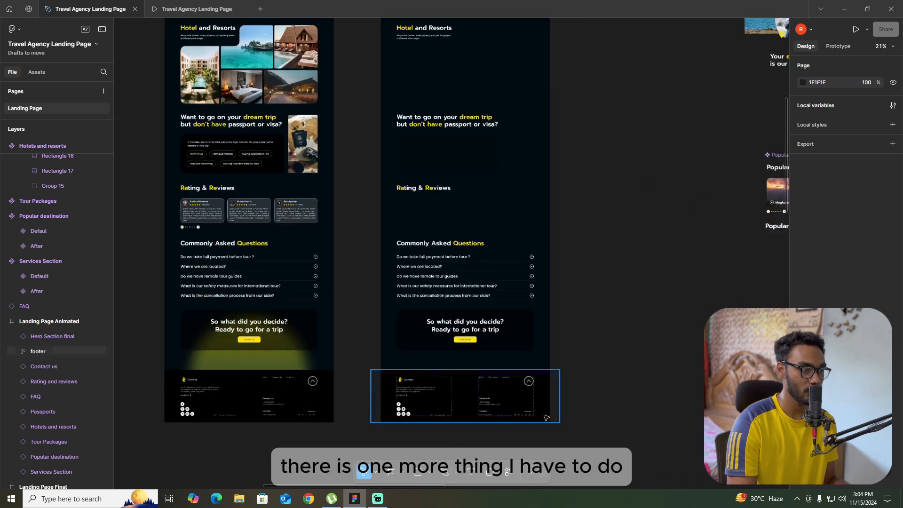
Give the footer's up-arrow button an on-click Scroll to interaction targeting Hero Section final, with the Animate transition
{"action": "left_click", "coordinate": [838, 46]}
{"action": "scroll", "coordinate": [543, 390], "scroll_direction": "up", "scroll_amount": 5}
{"action": "left_click", "coordinate": [505, 368]}
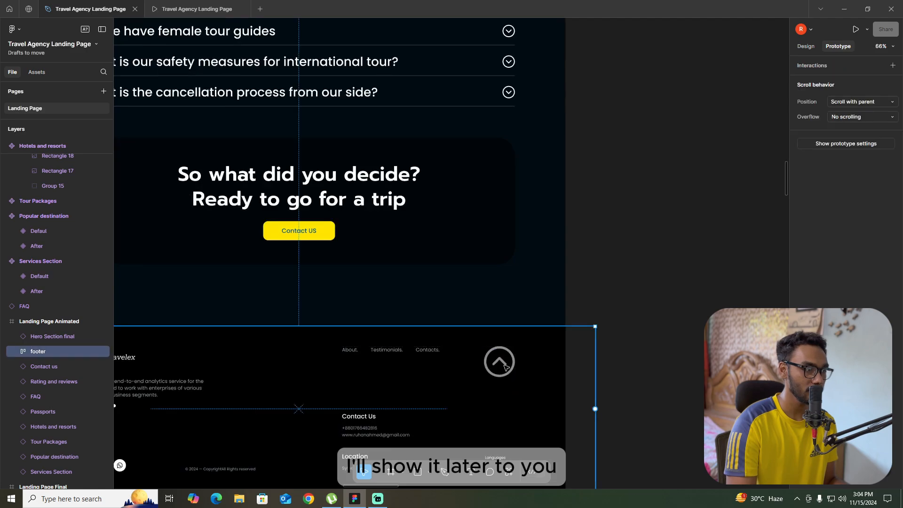
{"action": "double_click", "coordinate": [504, 367]}
{"action": "left_click_drag", "start_coordinate": [500, 347], "coordinate": [299, 200]}
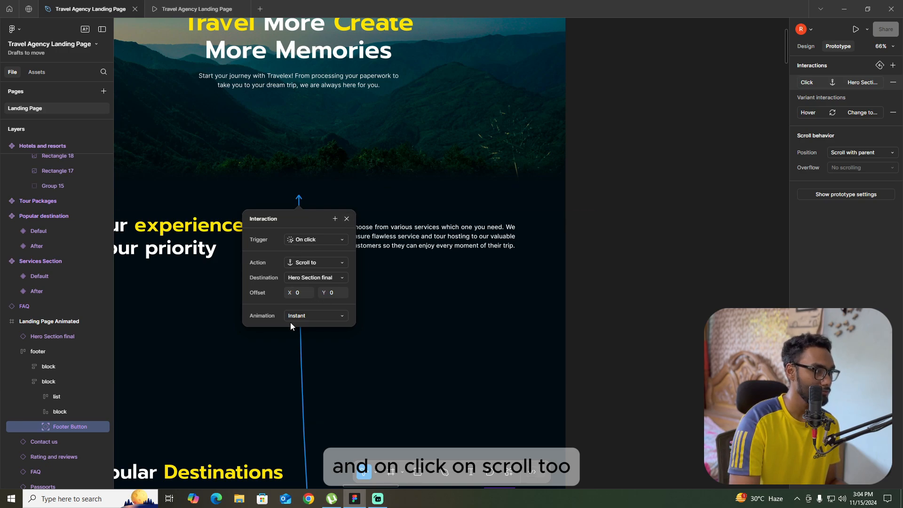
{"action": "left_click", "coordinate": [308, 316]}
{"action": "left_click", "coordinate": [330, 327]}
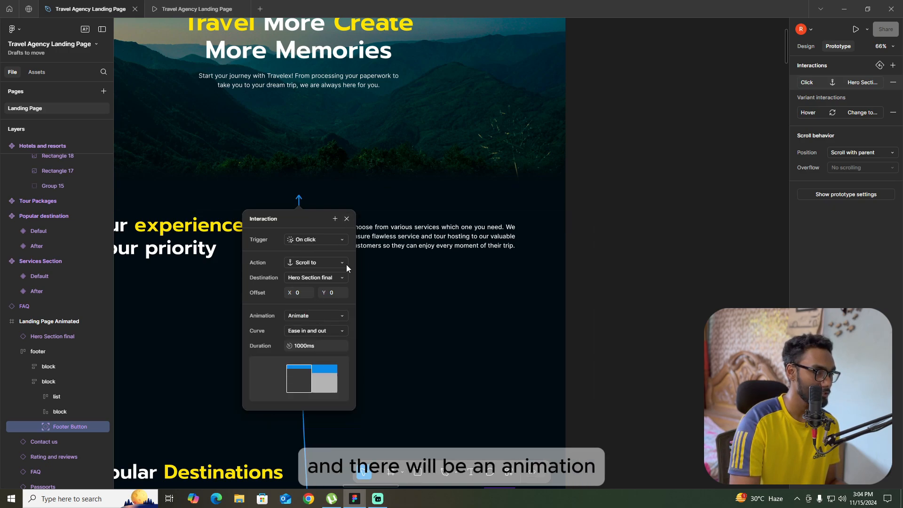
{"action": "left_click", "coordinate": [347, 218]}
Present the Landing Page Animated frame as a prototype, closing the existing preview and launching it afresh
{"action": "scroll", "coordinate": [557, 306], "scroll_direction": "down", "scroll_amount": 4}
{"action": "scroll", "coordinate": [559, 308], "scroll_direction": "down", "scroll_amount": 5}
{"action": "left_click", "coordinate": [593, 172]}
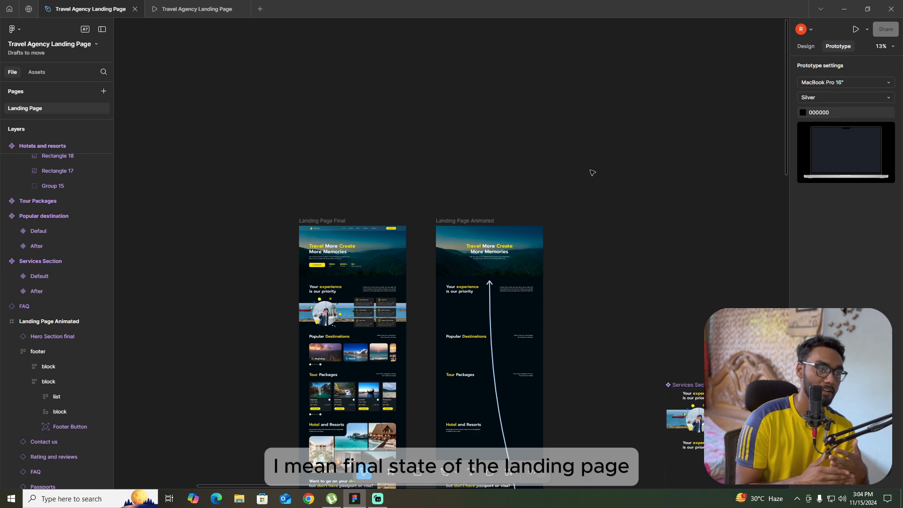
{"action": "left_click", "coordinate": [472, 222]}
{"action": "left_click", "coordinate": [855, 29]}
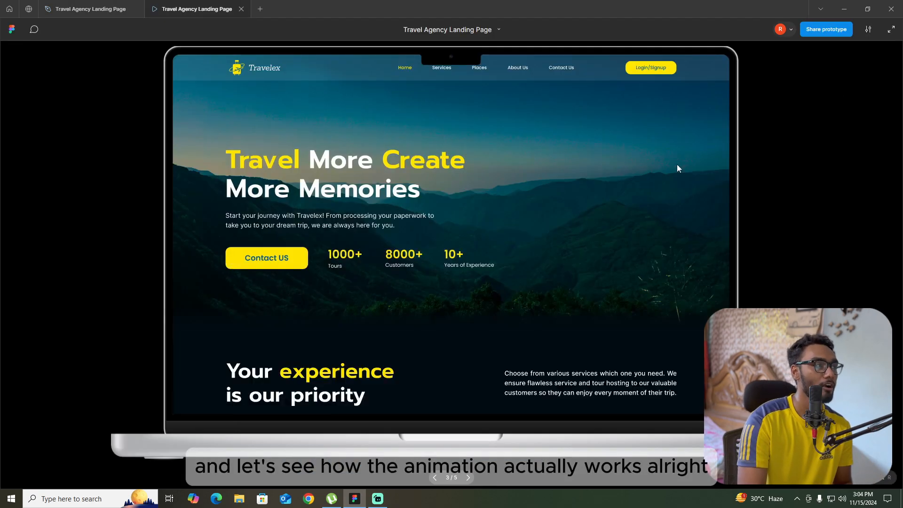
{"action": "left_click", "coordinate": [241, 9]}
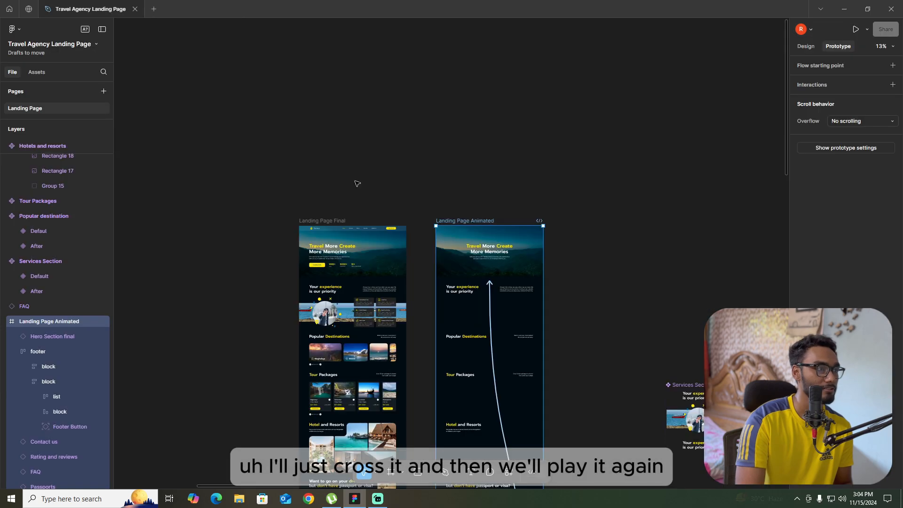
{"action": "left_click", "coordinate": [478, 222]}
{"action": "left_click", "coordinate": [855, 29]}
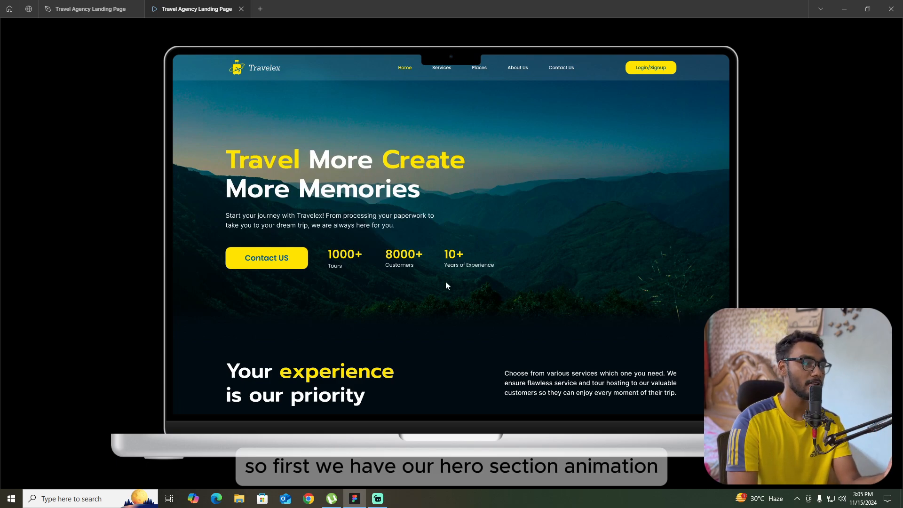
Examine the entry animations in the prototype preview from the hero section down to the Commonly Asked Questions section
{"action": "scroll", "coordinate": [428, 282], "scroll_direction": "down", "scroll_amount": 5}
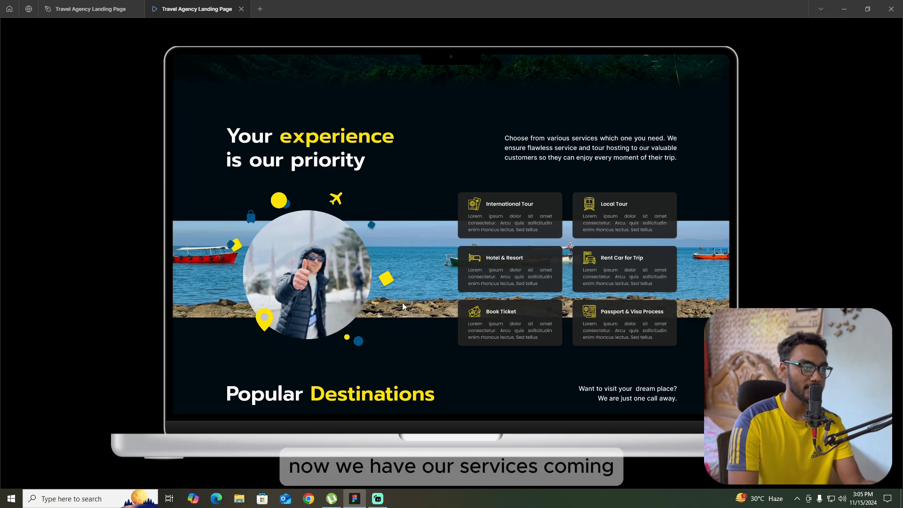
{"action": "scroll", "coordinate": [402, 306], "scroll_direction": "down", "scroll_amount": 5}
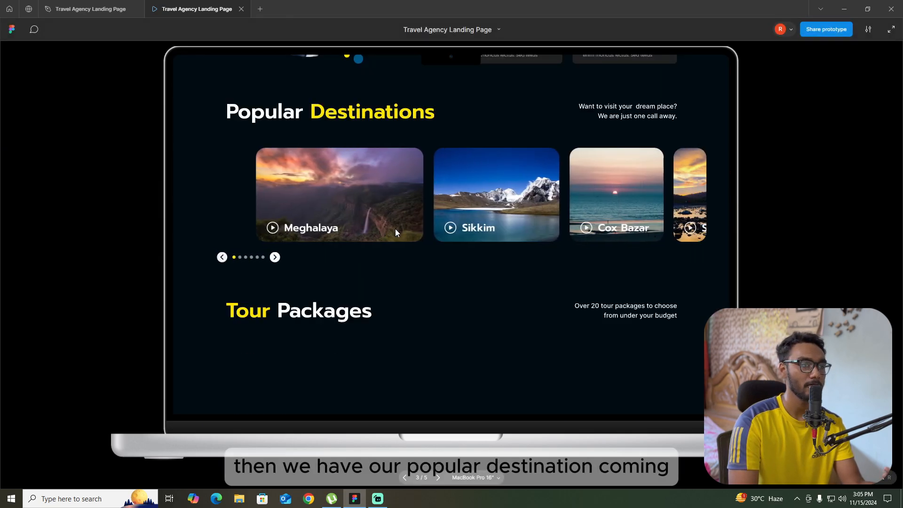
{"action": "scroll", "coordinate": [393, 233], "scroll_direction": "down", "scroll_amount": 5}
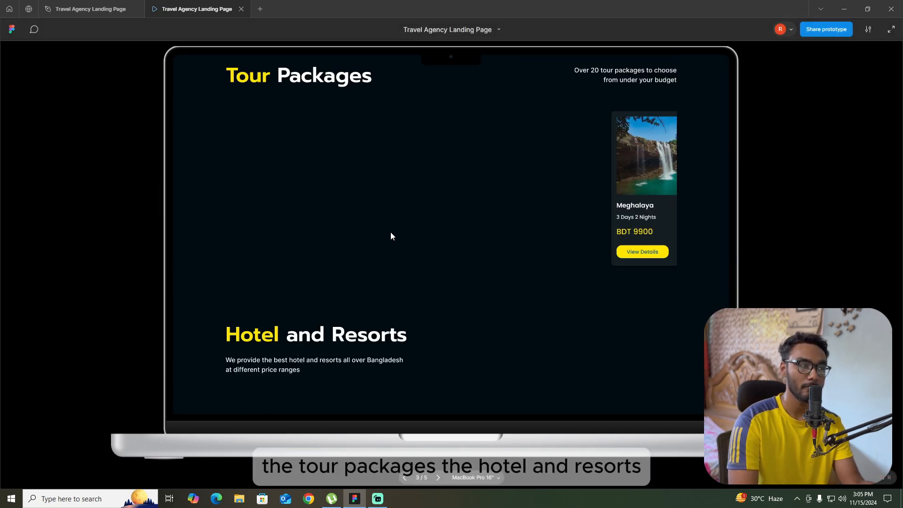
{"action": "scroll", "coordinate": [390, 235], "scroll_direction": "down", "scroll_amount": 5}
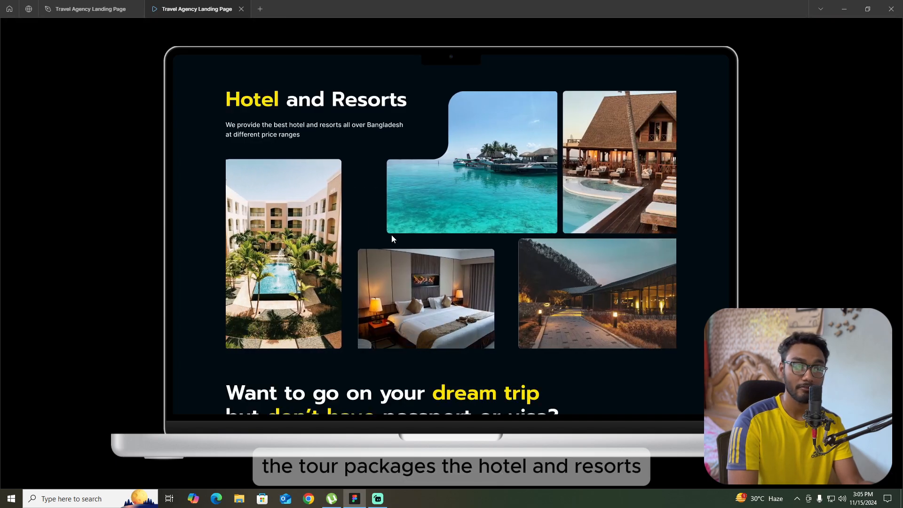
{"action": "scroll", "coordinate": [391, 236], "scroll_direction": "down", "scroll_amount": 5}
{"action": "scroll", "coordinate": [391, 241], "scroll_direction": "down", "scroll_amount": 3}
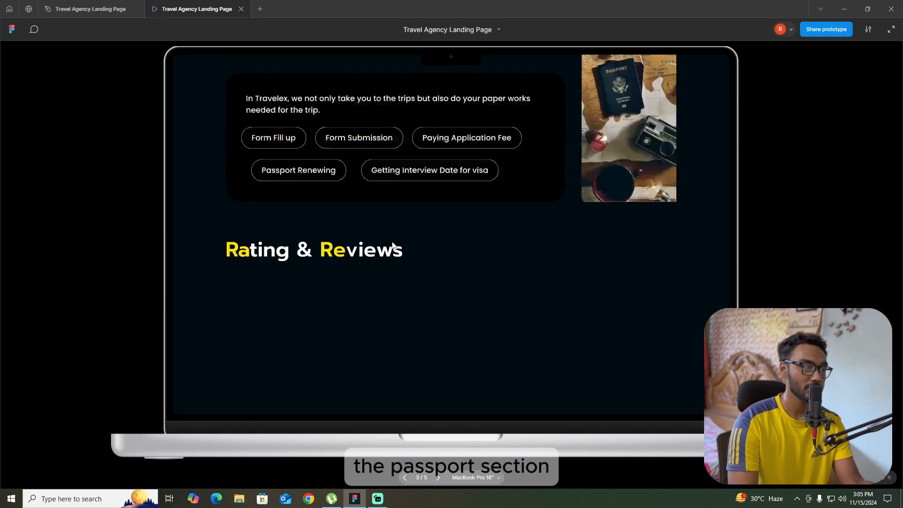
{"action": "scroll", "coordinate": [393, 244], "scroll_direction": "down", "scroll_amount": 3}
{"action": "scroll", "coordinate": [394, 223], "scroll_direction": "down", "scroll_amount": 3}
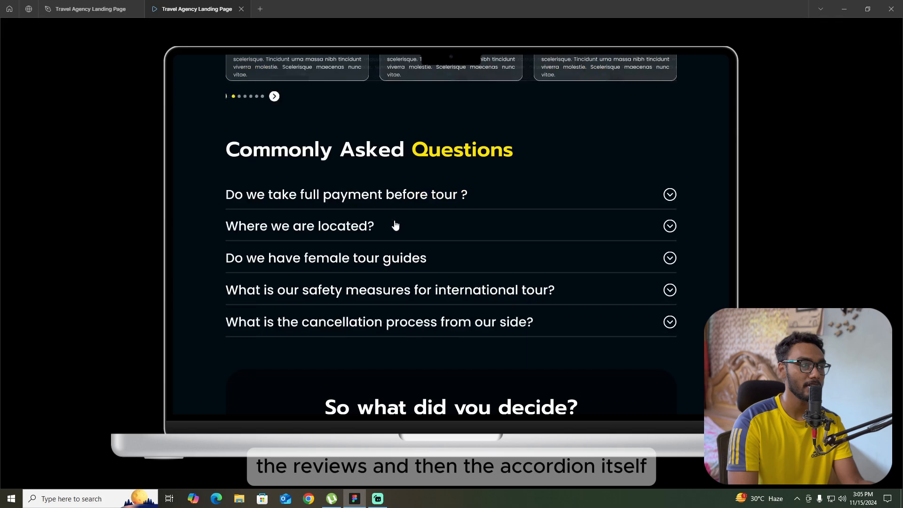
Test the FAQ accordion in the preview by expanding and collapsing the first questions
{"action": "left_click", "coordinate": [670, 195]}
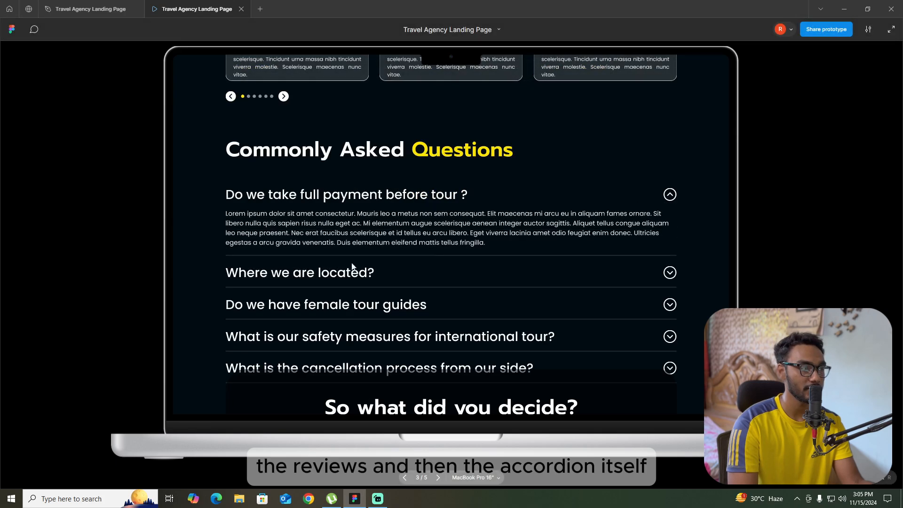
{"action": "left_click", "coordinate": [514, 220]}
{"action": "left_click", "coordinate": [669, 227]}
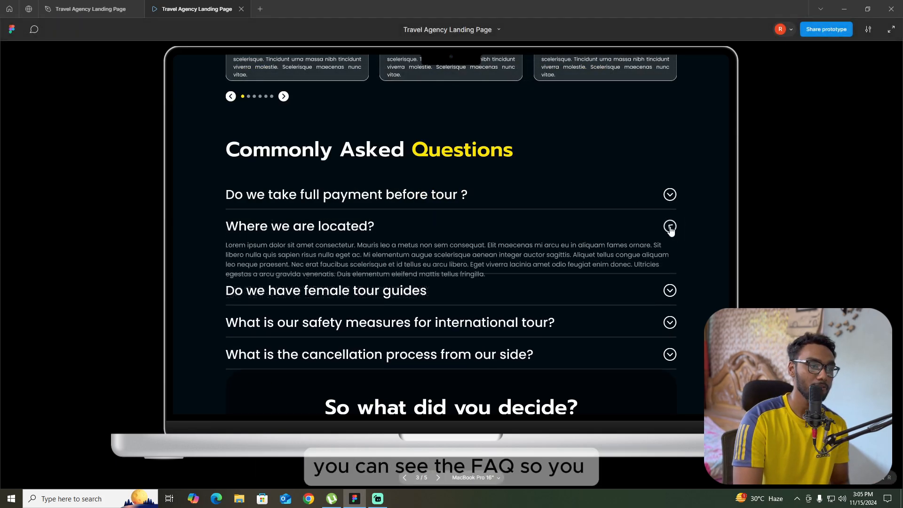
{"action": "left_click", "coordinate": [669, 227]}
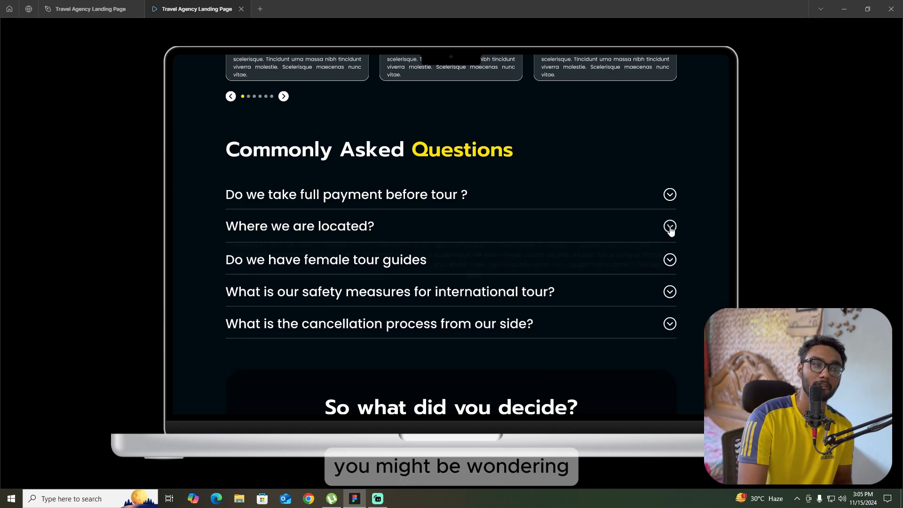
{"action": "left_click", "coordinate": [672, 259]}
Return to the design file and compare the Commonly Asked Questions list with the Accordion single component
{"action": "left_click", "coordinate": [118, 8]}
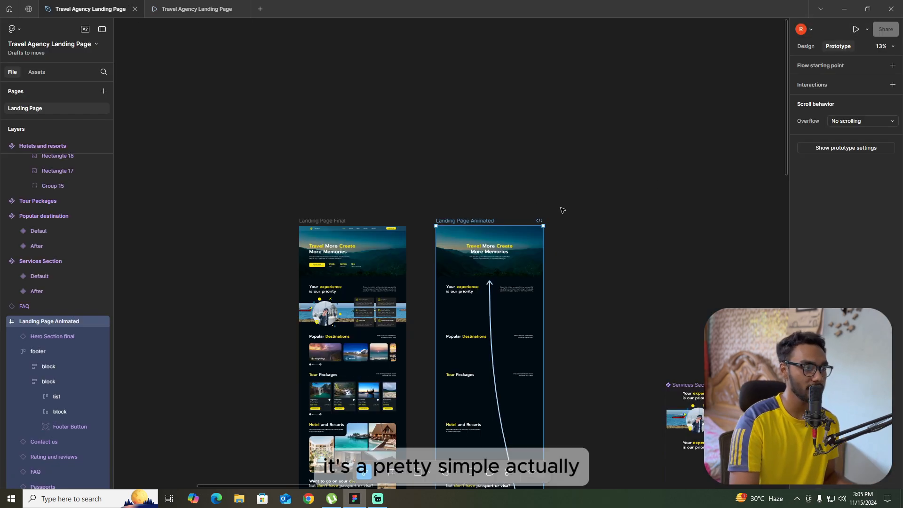
{"action": "scroll", "coordinate": [563, 210], "scroll_direction": "down", "scroll_amount": 10}
{"action": "scroll", "coordinate": [249, 216], "scroll_direction": "down", "scroll_amount": 5, "text": "ctrl"}
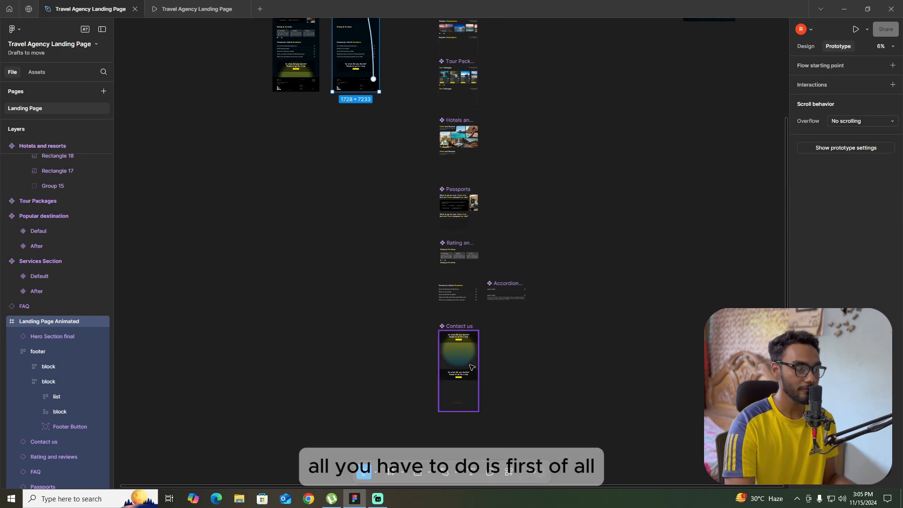
{"action": "scroll", "coordinate": [517, 292], "scroll_direction": "up", "scroll_amount": 10, "text": "ctrl"}
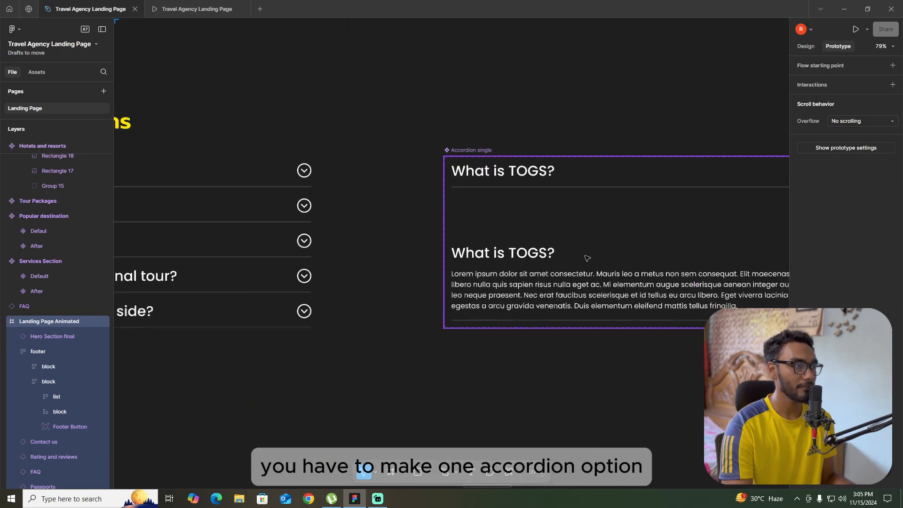
{"action": "scroll", "coordinate": [587, 258], "scroll_direction": "down", "scroll_amount": 3, "text": "ctrl"}
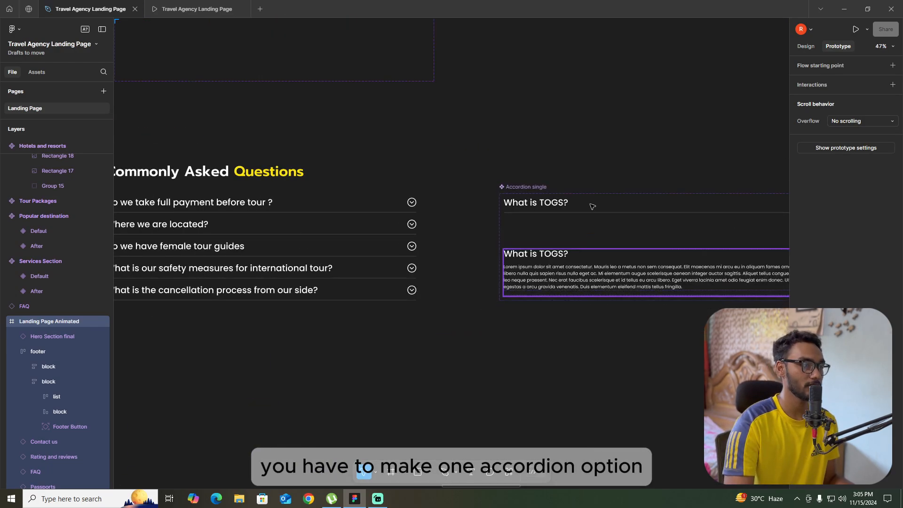
{"action": "scroll", "coordinate": [395, 253], "scroll_direction": "down", "scroll_amount": 2, "text": "ctrl"}
{"action": "scroll", "coordinate": [642, 230], "scroll_direction": "up", "scroll_amount": 3, "text": "ctrl"}
{"action": "scroll", "coordinate": [614, 237], "scroll_direction": "down", "scroll_amount": 3, "text": "ctrl"}
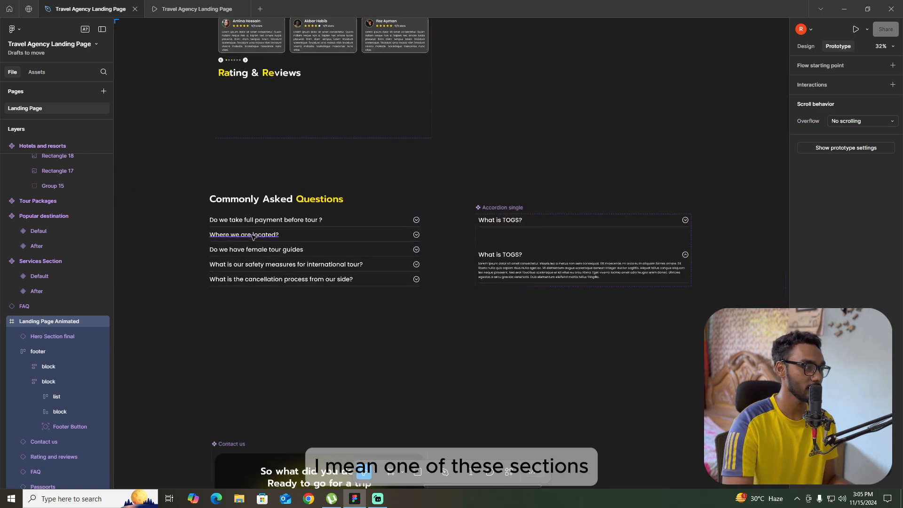
{"action": "scroll", "coordinate": [685, 232], "scroll_direction": "up", "scroll_amount": 5, "text": "ctrl"}
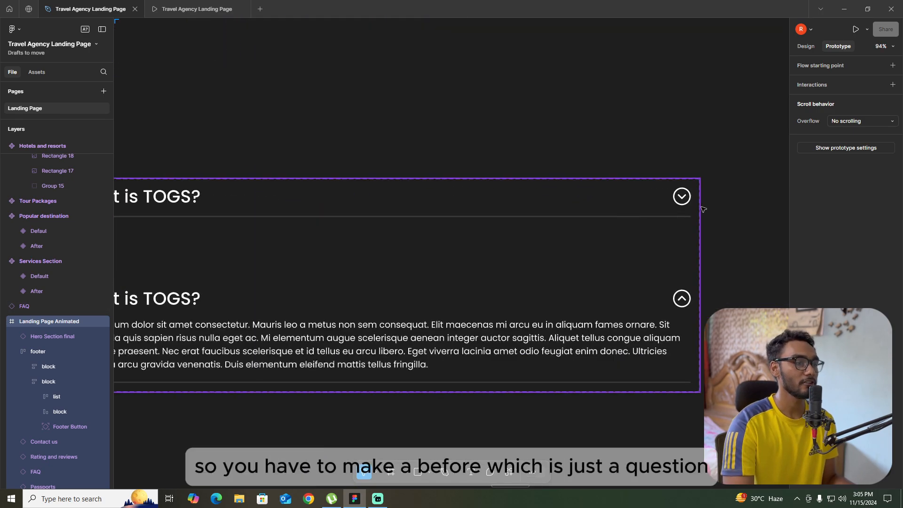
{"action": "scroll", "coordinate": [702, 209], "scroll_direction": "down", "scroll_amount": 2, "text": "ctrl"}
Inspect the Default and Final variants of the Accordion single component and the prototype connections between them
{"action": "left_click", "coordinate": [337, 207]}
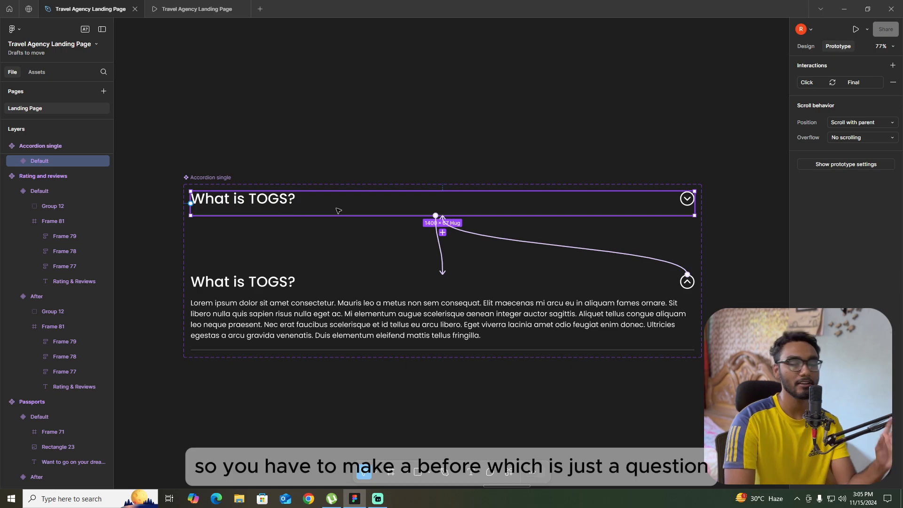
{"action": "left_click", "coordinate": [393, 287]}
{"action": "scroll", "coordinate": [394, 286], "scroll_direction": "up", "scroll_amount": 1, "text": "ctrl"}
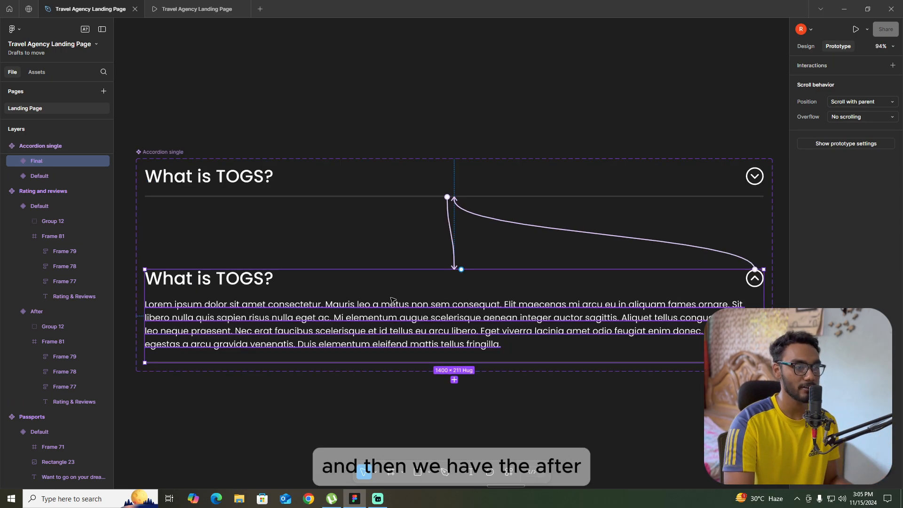
{"action": "scroll", "coordinate": [420, 326], "scroll_direction": "down", "scroll_amount": 3, "text": "ctrl"}
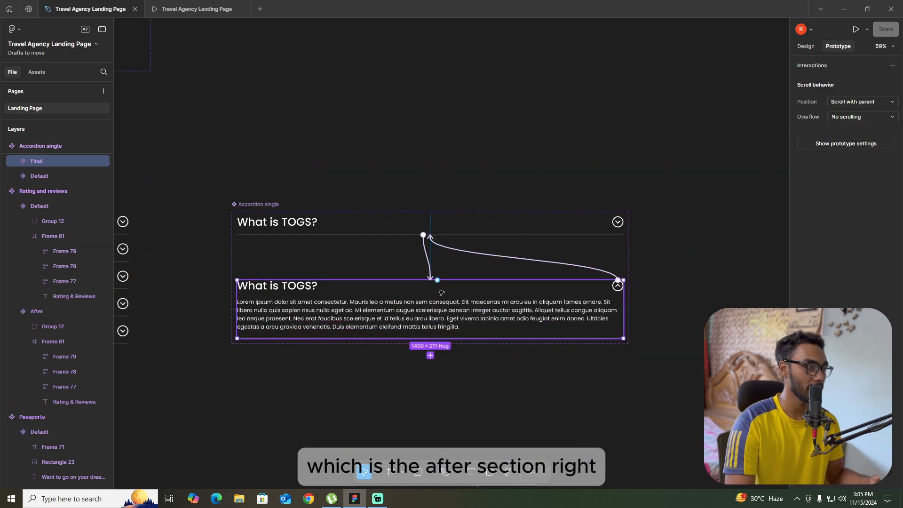
{"action": "scroll", "coordinate": [435, 270], "scroll_direction": "up", "scroll_amount": 4, "text": "ctrl"}
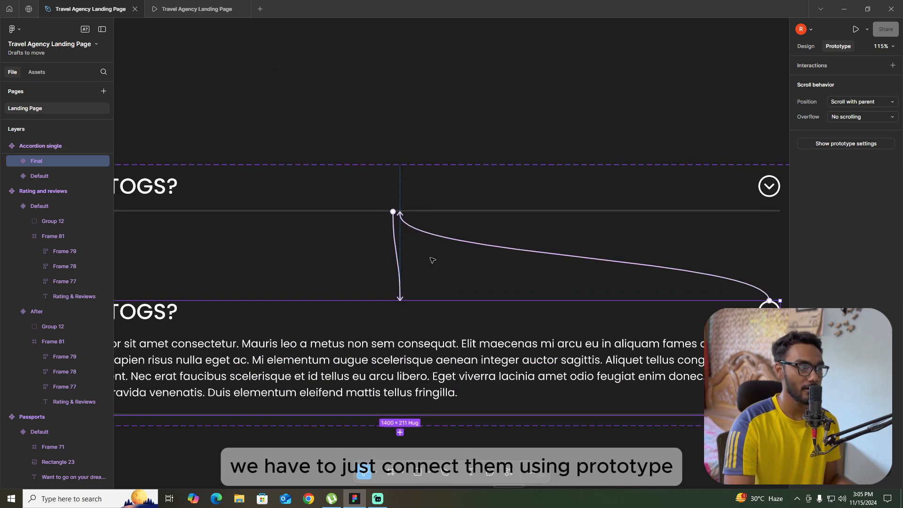
Review the click interaction from the accordion's Default variant to Final and the up-arrow button that links back
{"action": "left_click", "coordinate": [397, 261]}
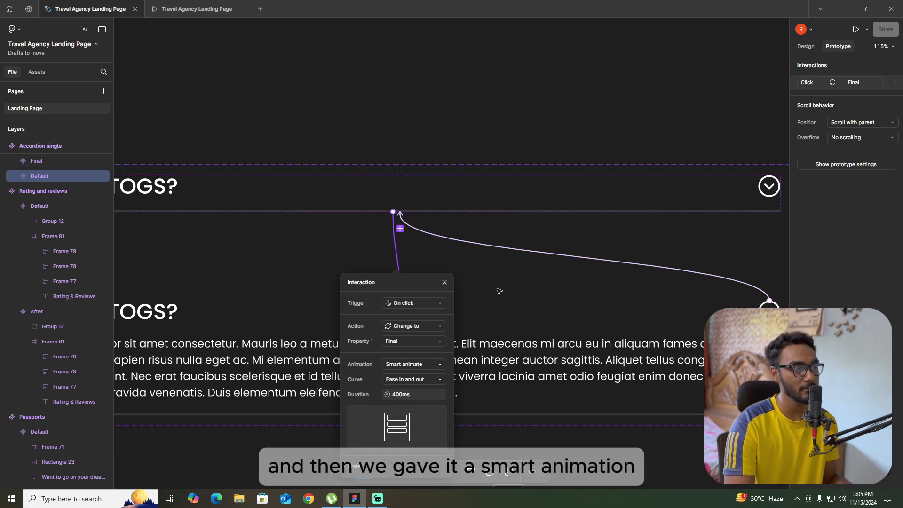
{"action": "left_click", "coordinate": [515, 272]}
{"action": "scroll", "coordinate": [516, 272], "scroll_direction": "up", "scroll_amount": 5}
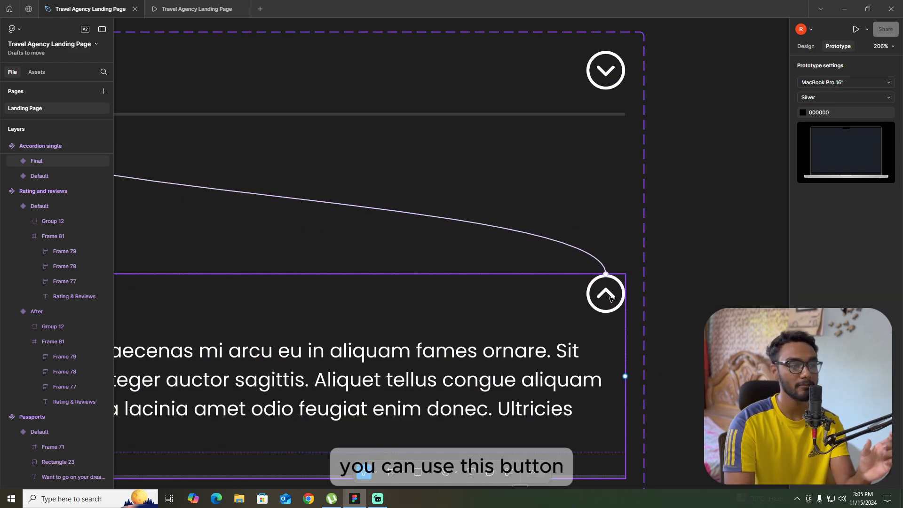
{"action": "left_click", "coordinate": [609, 299]}
{"action": "scroll", "coordinate": [607, 277], "scroll_direction": "down", "scroll_amount": 5}
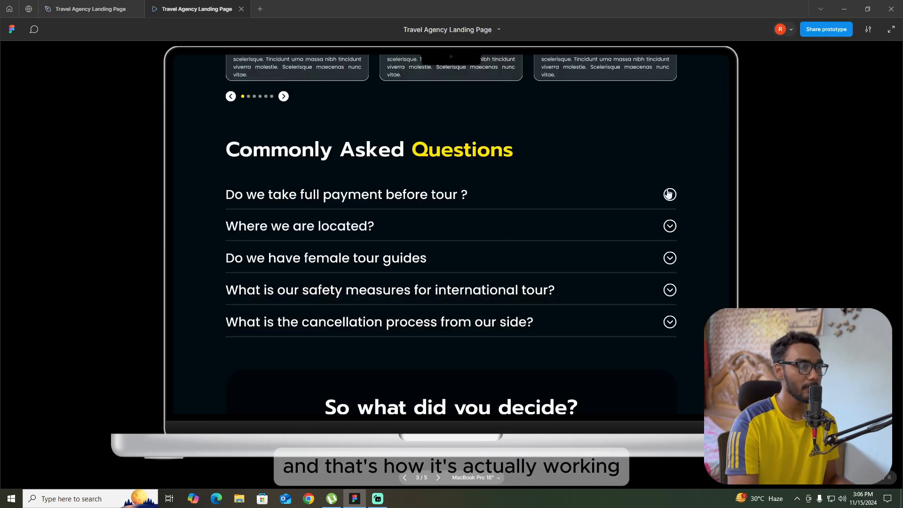
Test in the prototype preview that "Do we take full payment before tour ?" opens from its question row and closes from its arrow
{"action": "left_click", "coordinate": [670, 194]}
{"action": "left_click", "coordinate": [389, 198]}
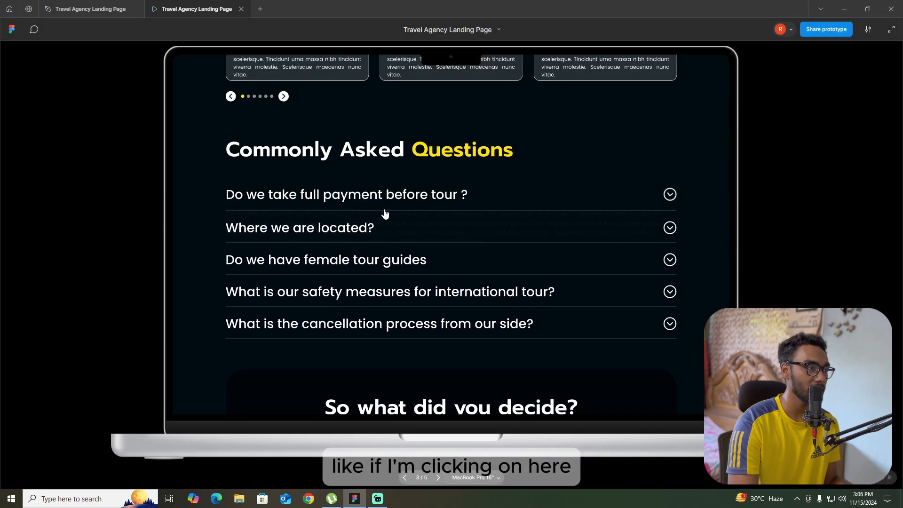
{"action": "left_click", "coordinate": [417, 198]}
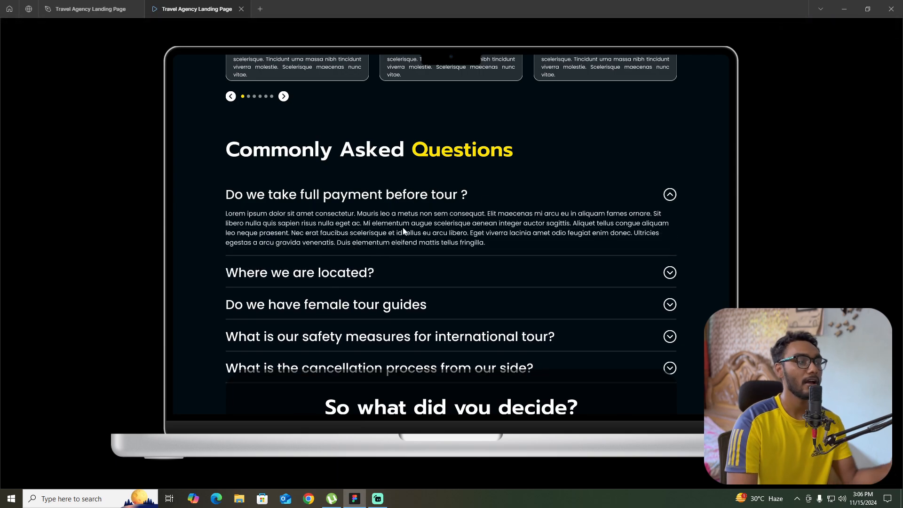
{"action": "left_click", "coordinate": [670, 196]}
Check the contact section's animation in the preview and test the footer's up-arrow button for scrolling back to the hero
{"action": "scroll", "coordinate": [422, 231], "scroll_direction": "down", "scroll_amount": 1}
{"action": "scroll", "coordinate": [422, 236], "scroll_direction": "down", "scroll_amount": 5}
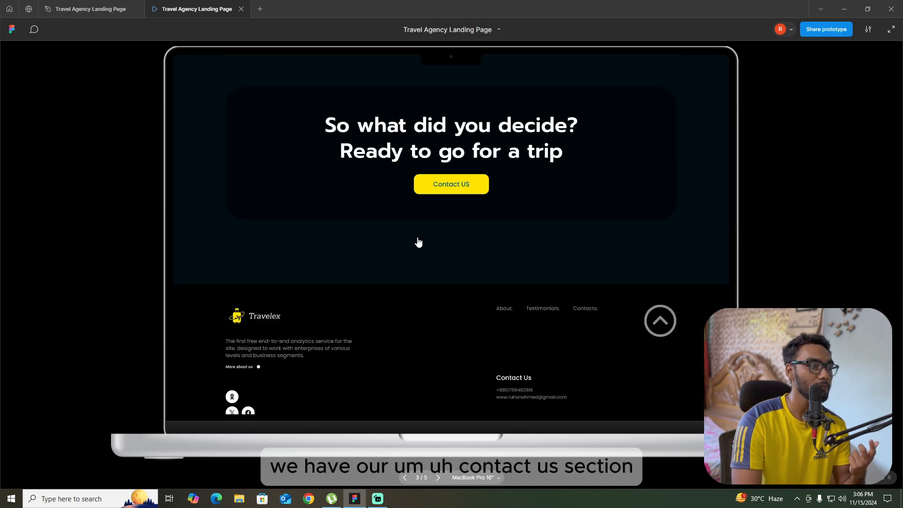
{"action": "scroll", "coordinate": [422, 247], "scroll_direction": "down", "scroll_amount": 1}
{"action": "scroll", "coordinate": [425, 249], "scroll_direction": "up", "scroll_amount": 1}
{"action": "scroll", "coordinate": [433, 226], "scroll_direction": "up", "scroll_amount": 1}
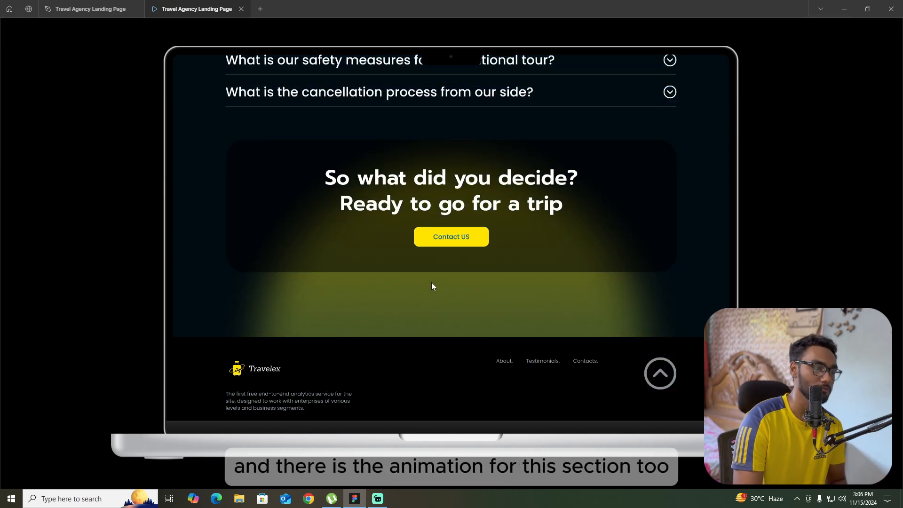
{"action": "scroll", "coordinate": [431, 286], "scroll_direction": "down", "scroll_amount": 2}
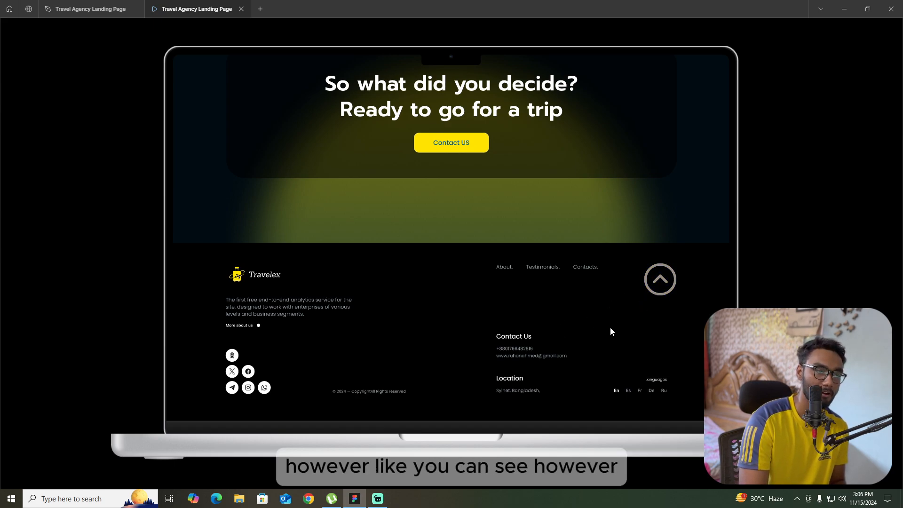
{"action": "left_click", "coordinate": [663, 284]}
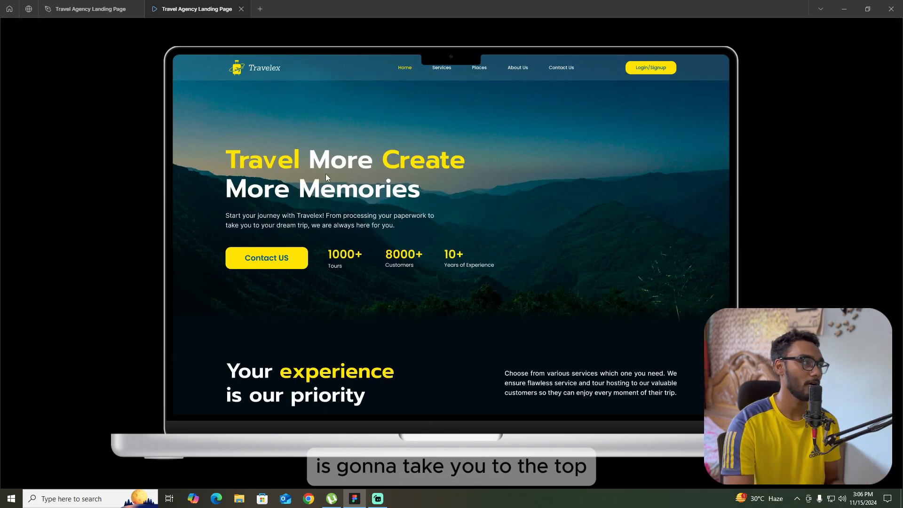
Return to the design file and review the hover interaction between the Footer Button component's two variants
{"action": "left_click", "coordinate": [128, 9]}
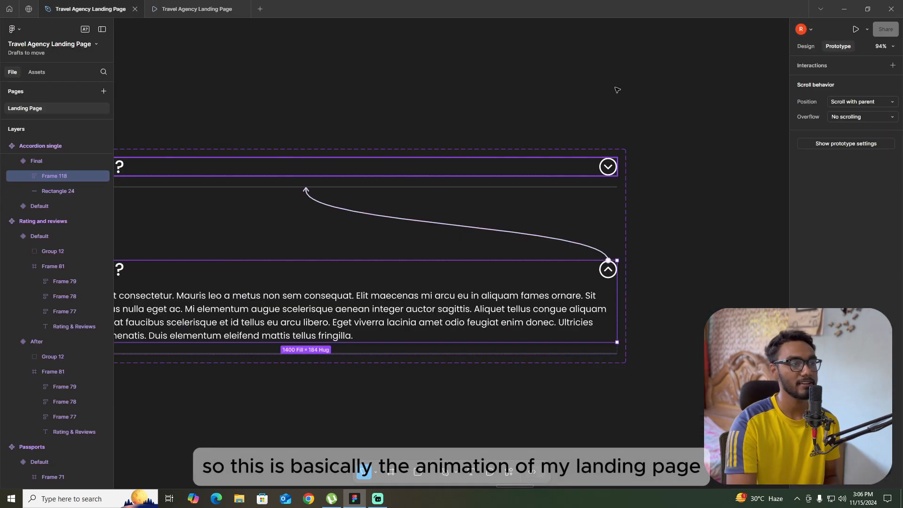
{"action": "left_click", "coordinate": [543, 141]}
{"action": "scroll", "coordinate": [543, 140], "scroll_direction": "down", "scroll_amount": 10}
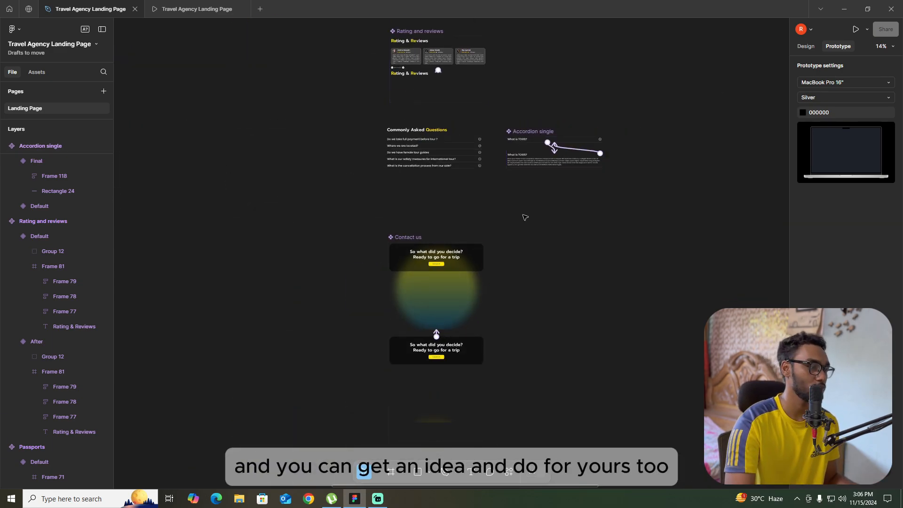
{"action": "scroll", "coordinate": [377, 245], "scroll_direction": "down", "scroll_amount": 5}
{"action": "scroll", "coordinate": [220, 188], "scroll_direction": "up", "scroll_amount": 4}
{"action": "scroll", "coordinate": [390, 205], "scroll_direction": "up", "scroll_amount": 6}
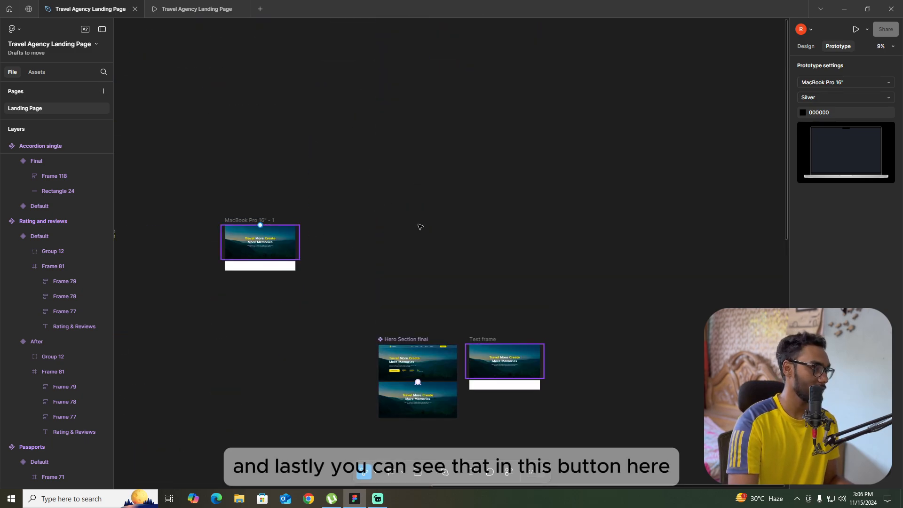
{"action": "scroll", "coordinate": [304, 223], "scroll_direction": "left", "scroll_amount": 5}
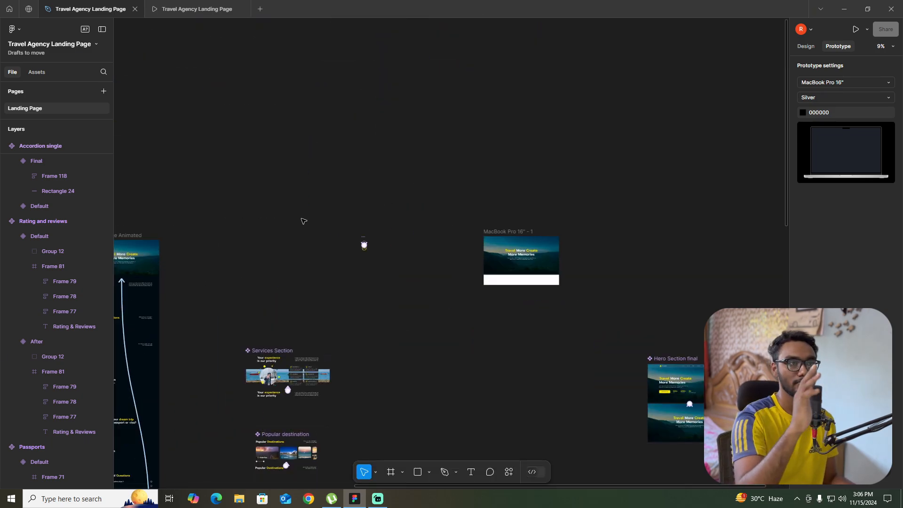
{"action": "scroll", "coordinate": [364, 243], "scroll_direction": "up", "scroll_amount": 10}
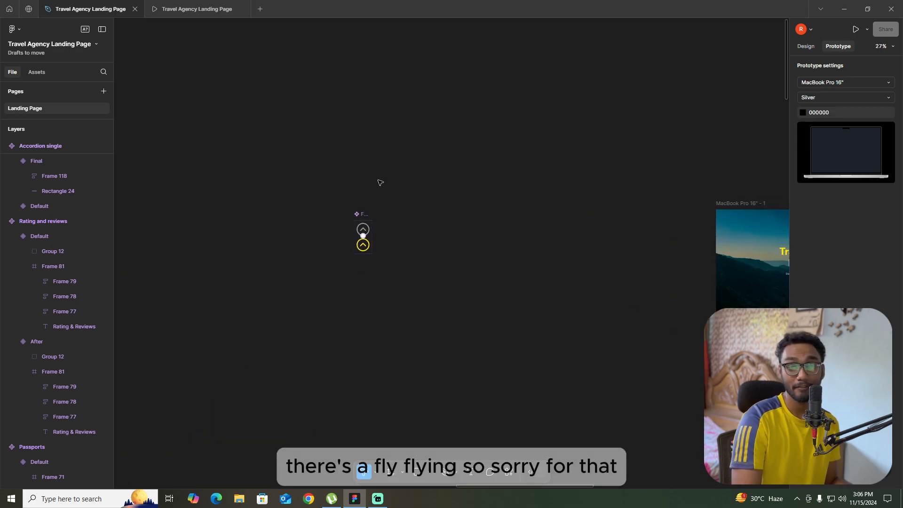
{"action": "scroll", "coordinate": [370, 267], "scroll_direction": "up", "scroll_amount": 5}
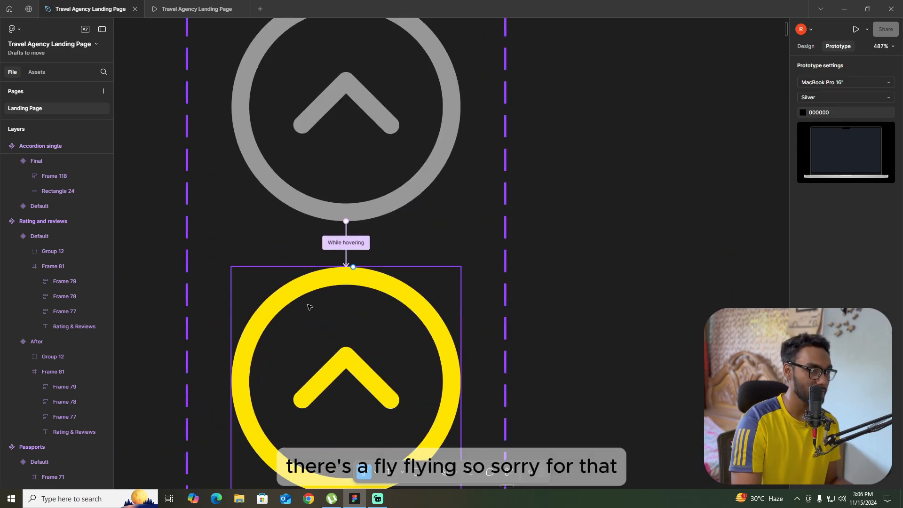
{"action": "scroll", "coordinate": [373, 262], "scroll_direction": "down", "scroll_amount": 2}
{"action": "left_click", "coordinate": [358, 252]}
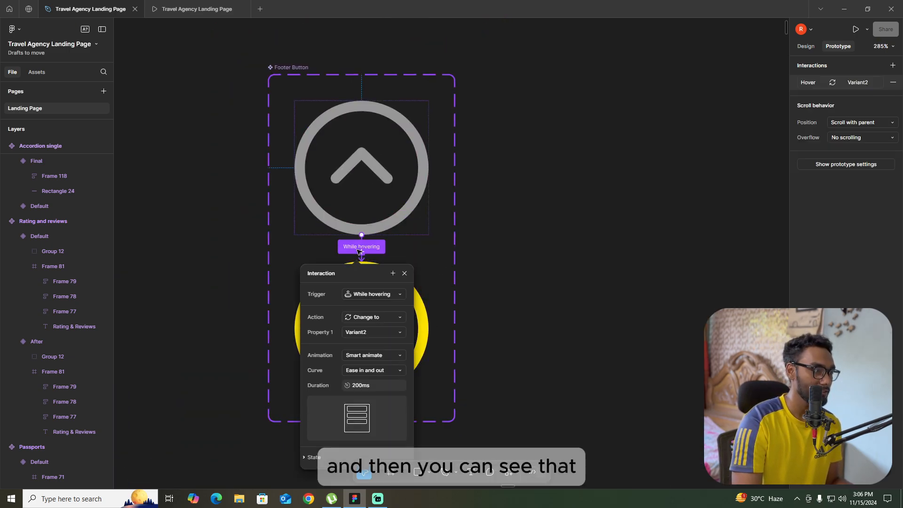
{"action": "left_click", "coordinate": [554, 211]}
Select the Footer Button's Default variant and view the up-arrow button in the landing page footer of the prototype preview
{"action": "scroll", "coordinate": [398, 202], "scroll_direction": "up", "scroll_amount": 3}
{"action": "left_click", "coordinate": [376, 155]}
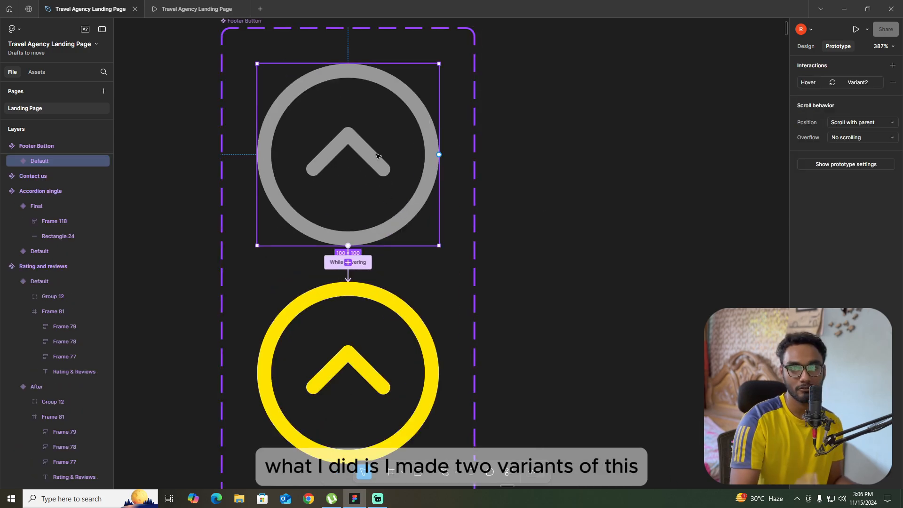
{"action": "left_click", "coordinate": [172, 4]}
{"action": "scroll", "coordinate": [527, 313], "scroll_direction": "down", "scroll_amount": 5}
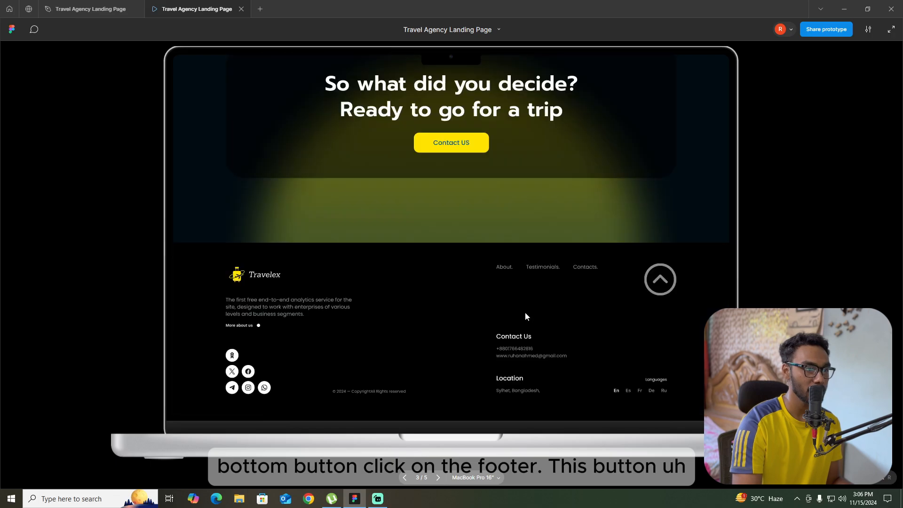
Back in the design file, inspect the design properties of the Footer Button's Default variant and Variant2
{"action": "left_click", "coordinate": [89, 8]}
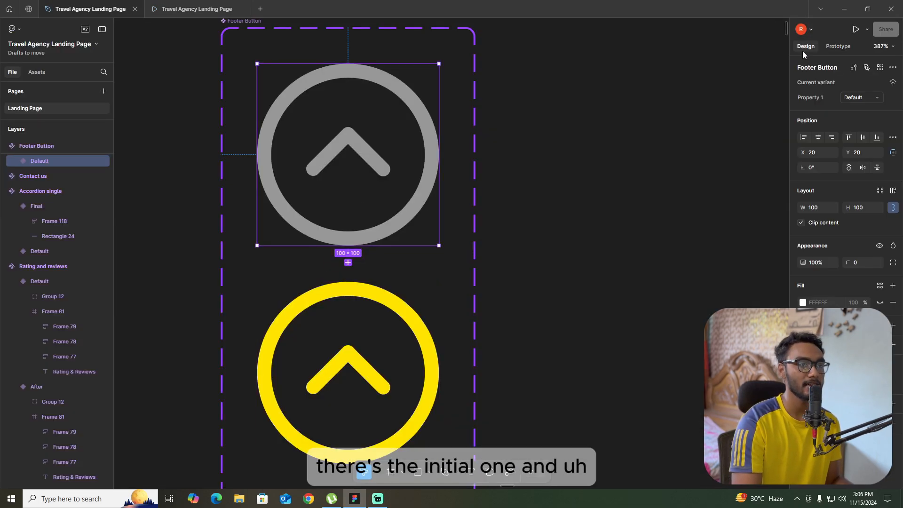
{"action": "left_click", "coordinate": [352, 356]}
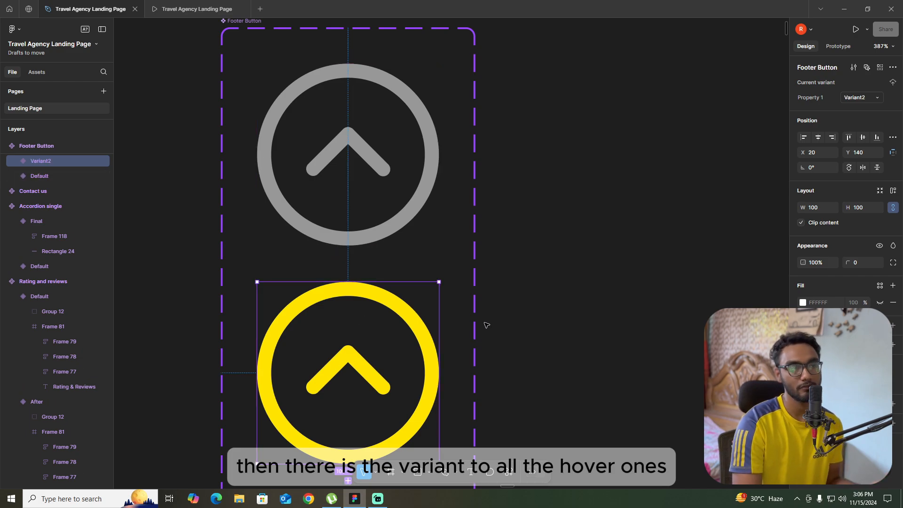
{"action": "left_click", "coordinate": [335, 202]}
{"action": "scroll", "coordinate": [335, 201], "scroll_direction": "down", "scroll_amount": 3}
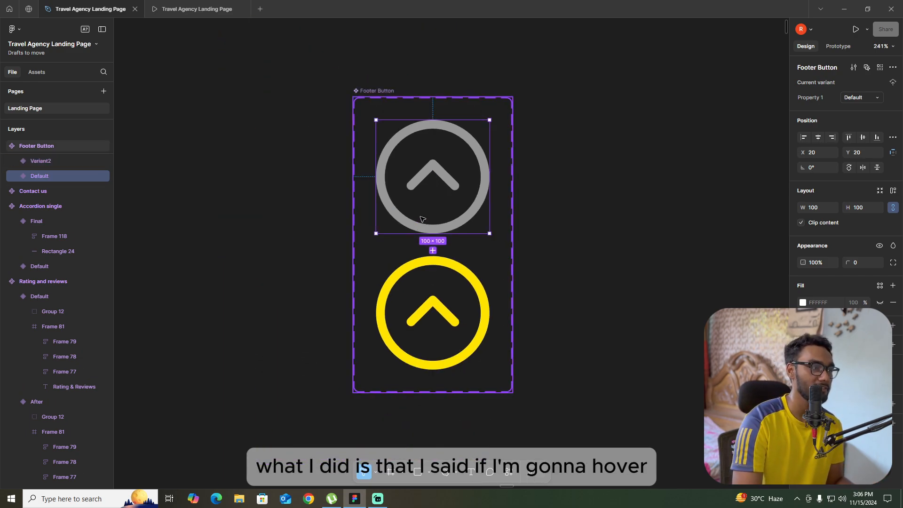
{"action": "scroll", "coordinate": [484, 174], "scroll_direction": "up", "scroll_amount": 3}
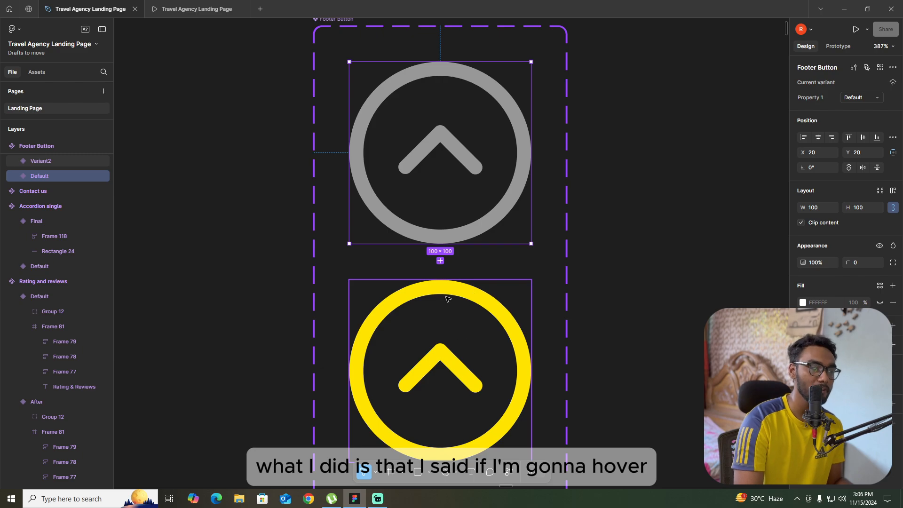
{"action": "left_click", "coordinate": [620, 182]}
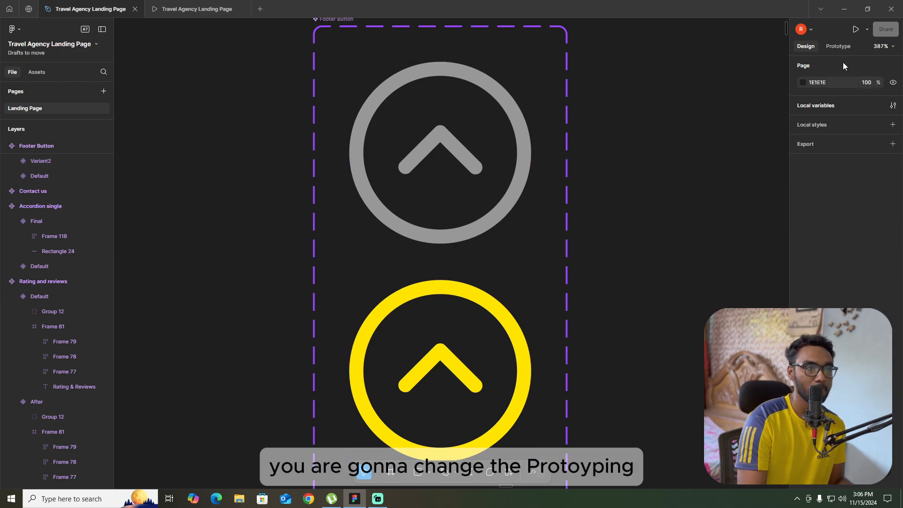
Show the prototype connections and examine the While hovering link from the grey button to the yellow one
{"action": "key", "text": "shift+e"}
{"action": "scroll", "coordinate": [455, 260], "scroll_direction": "up", "scroll_amount": 3}
{"action": "scroll", "coordinate": [424, 272], "scroll_direction": "down", "scroll_amount": 3}
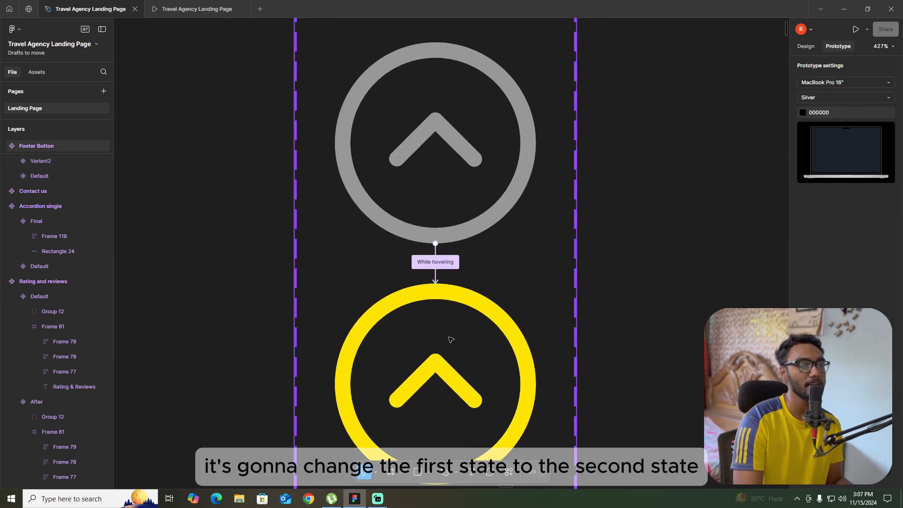
{"action": "left_click", "coordinate": [453, 174]}
Examine the click interaction of the footer's up-arrow button on Landing Page Animated and trace its scroll connection to the hero section
{"action": "scroll", "coordinate": [659, 278], "scroll_direction": "down", "scroll_amount": 15}
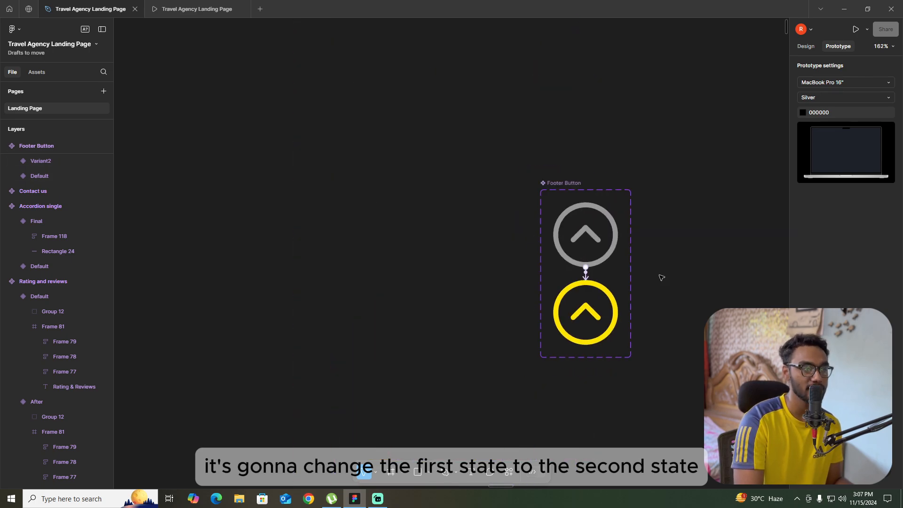
{"action": "scroll", "coordinate": [359, 289], "scroll_direction": "down", "scroll_amount": 5}
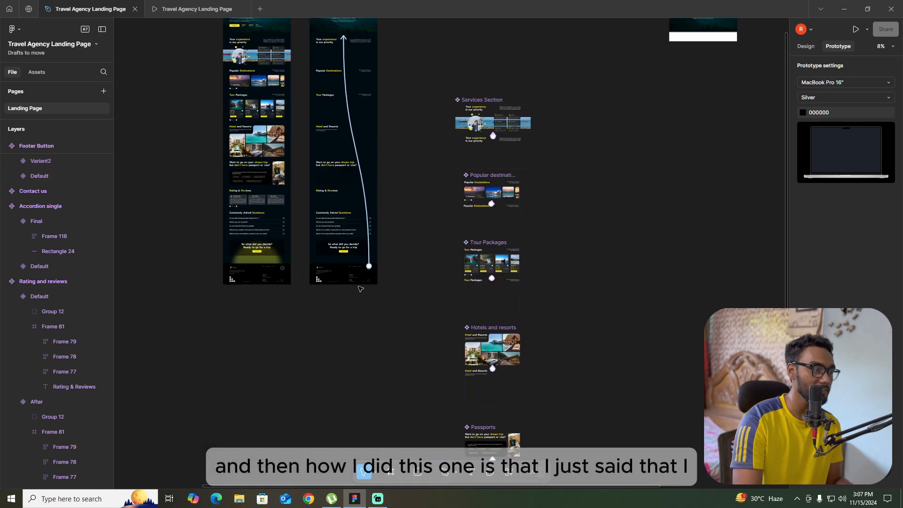
{"action": "scroll", "coordinate": [405, 303], "scroll_direction": "up", "scroll_amount": 6}
{"action": "scroll", "coordinate": [428, 305], "scroll_direction": "up", "scroll_amount": 3}
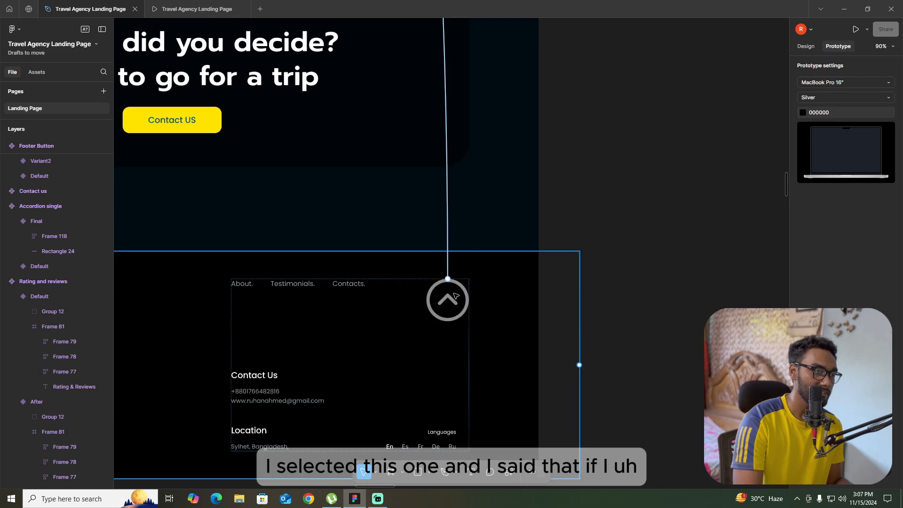
{"action": "left_click", "coordinate": [456, 296]}
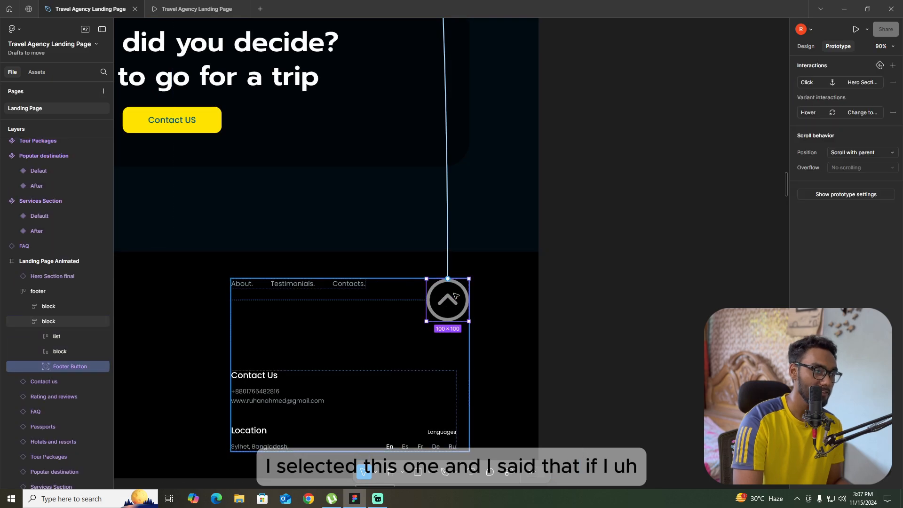
{"action": "left_click", "coordinate": [448, 263]}
{"action": "left_click", "coordinate": [598, 278]}
{"action": "scroll", "coordinate": [470, 329], "scroll_direction": "down", "scroll_amount": 10}
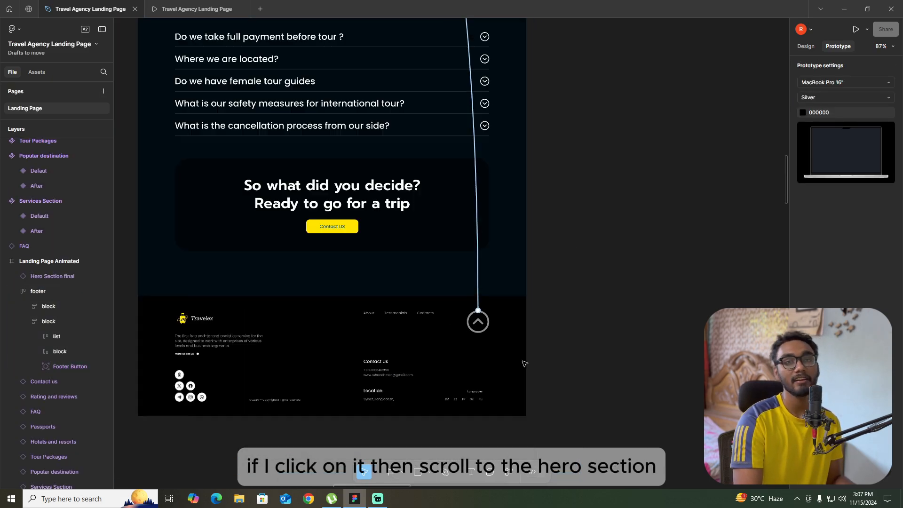
{"action": "scroll", "coordinate": [454, 388], "scroll_direction": "down", "scroll_amount": 6}
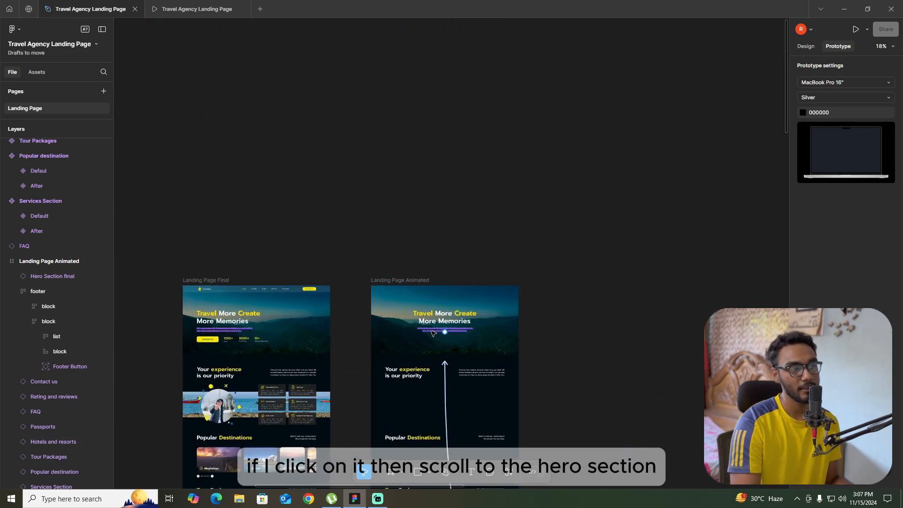
{"action": "scroll", "coordinate": [363, 308], "scroll_direction": "up", "scroll_amount": 6}
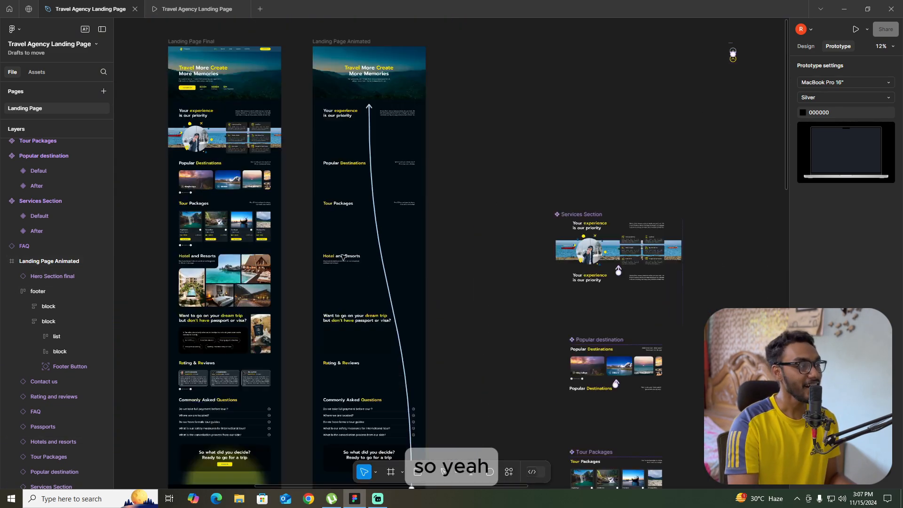